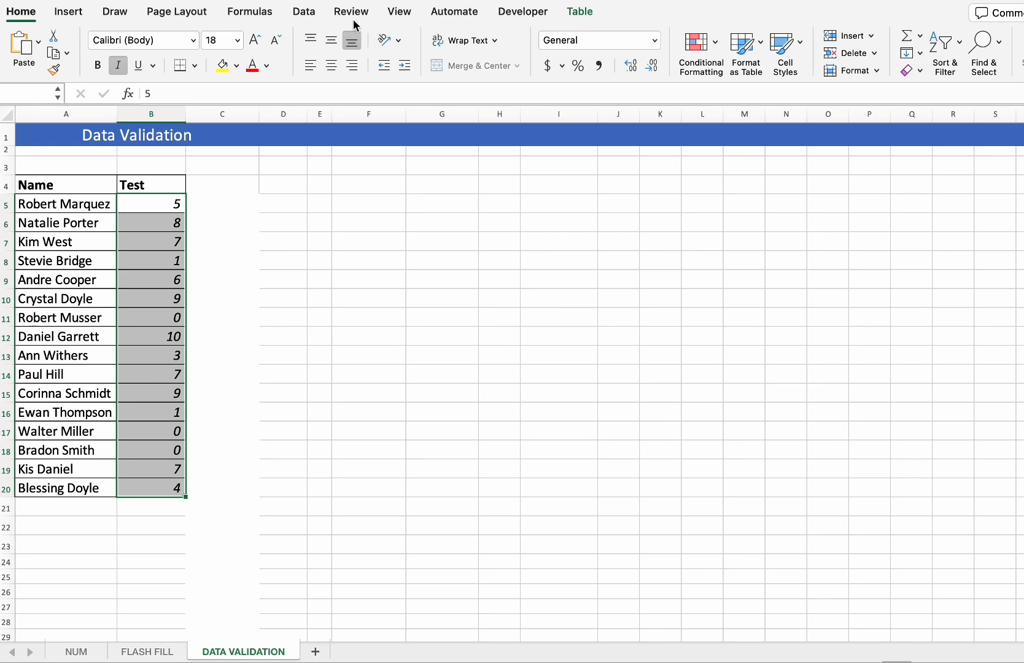
# Restrict the Test scores in B5:B20 with data validation to whole numbers between 0 and 10
pyautogui.click(304, 11)
pyautogui.click(806, 42)
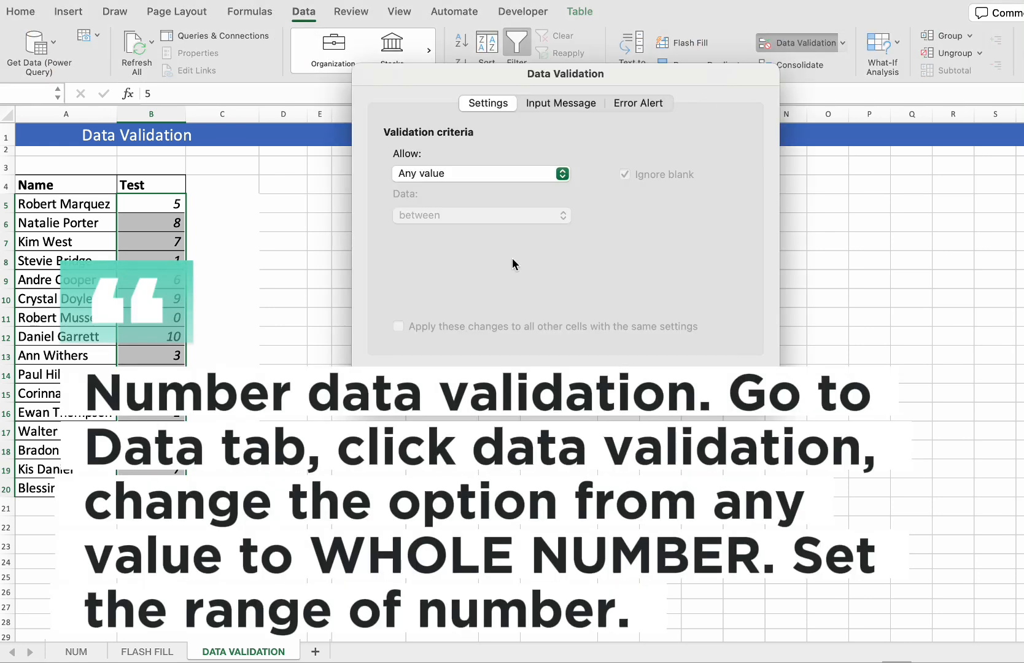
pyautogui.click(562, 173)
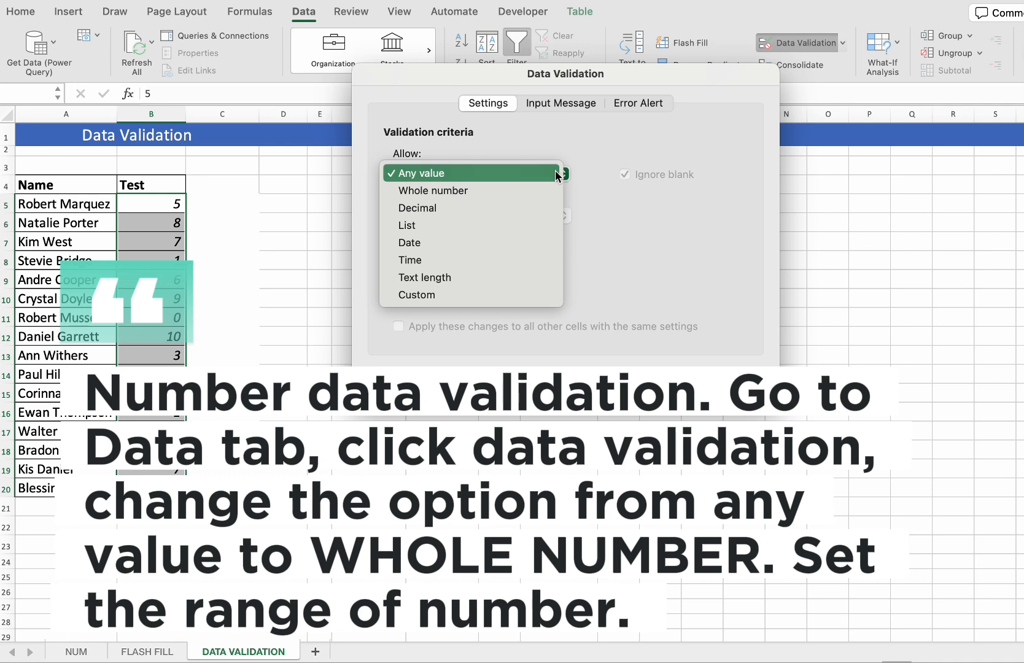
pyautogui.click(506, 190)
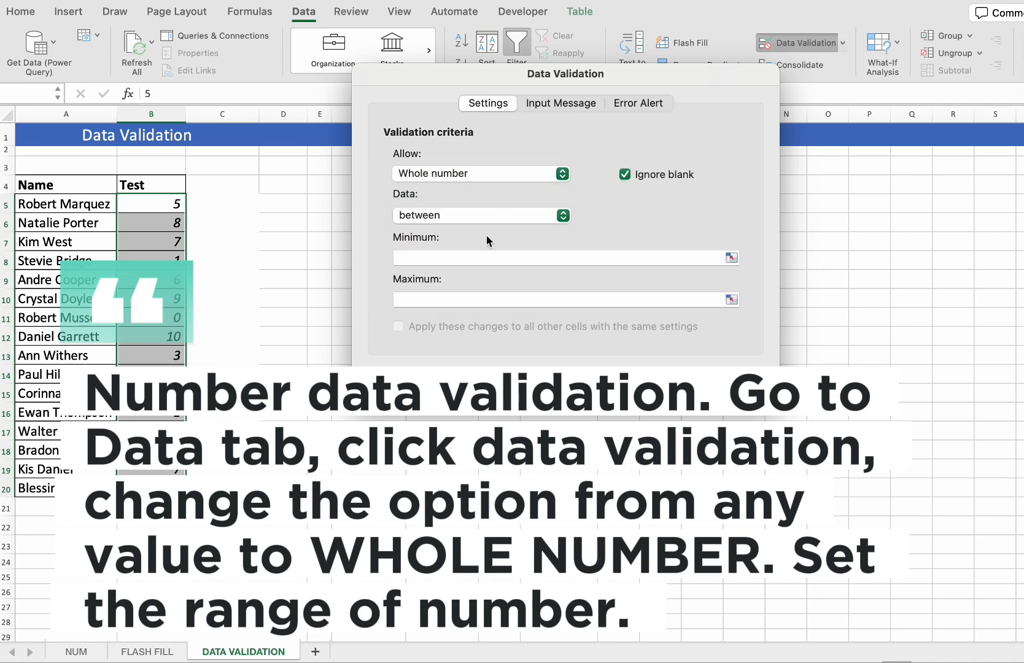
pyautogui.click(479, 256)
pyautogui.write('0')
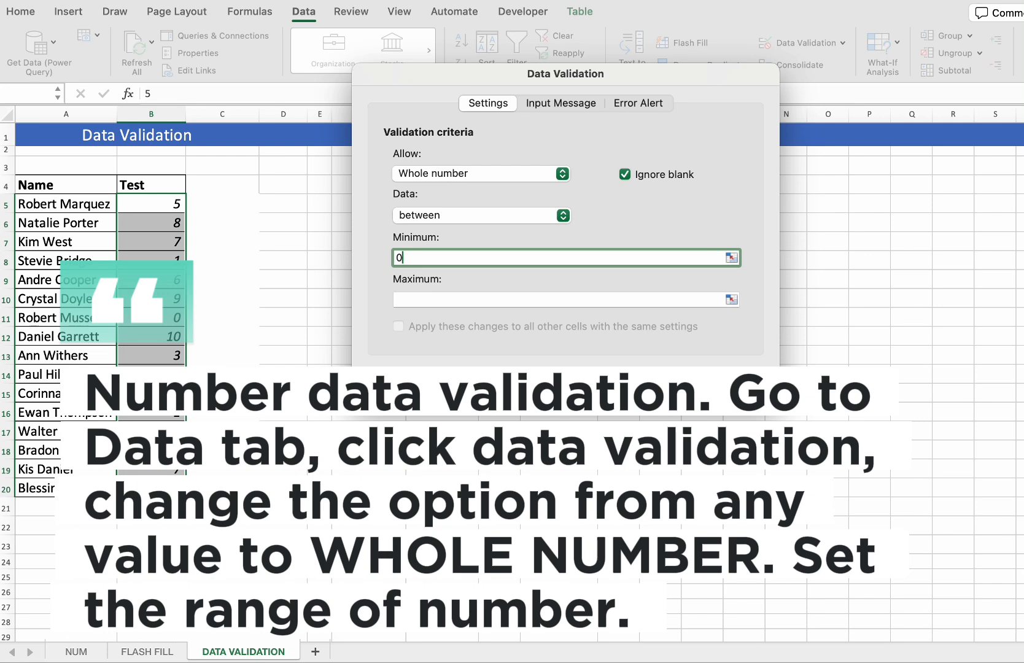
pyautogui.click(468, 298)
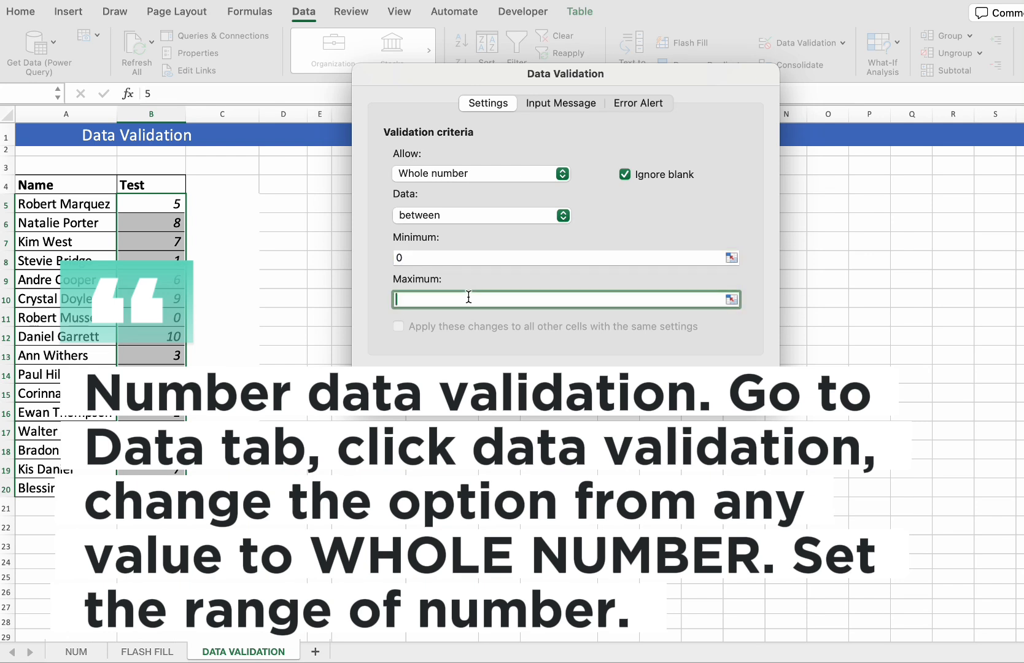
pyautogui.write('10')
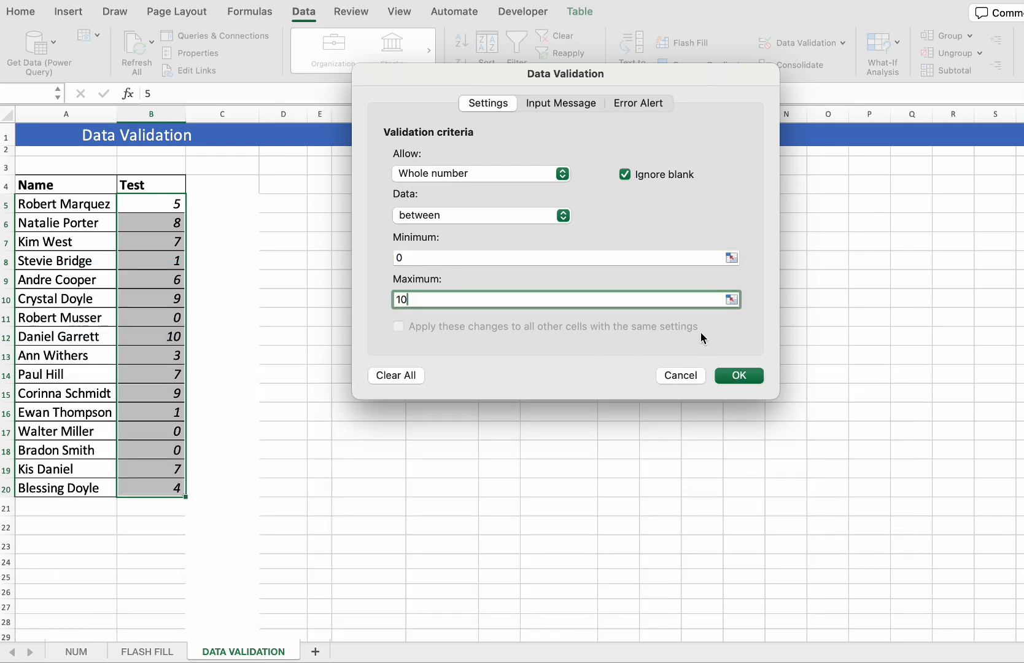
pyautogui.click(740, 376)
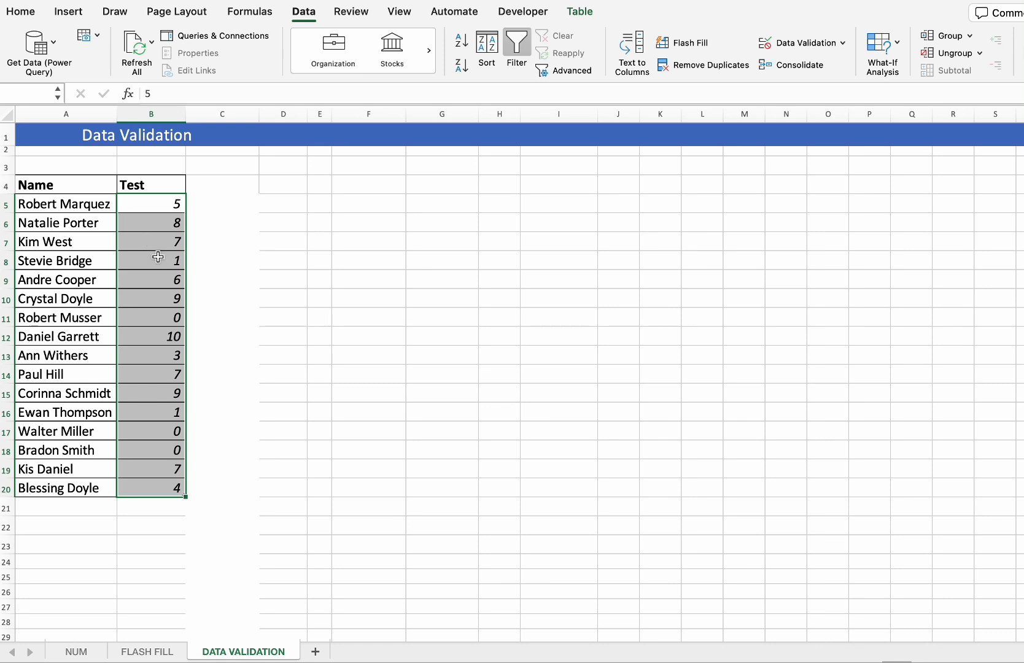
# Test the validation rule by entering 20 in cell B7, and replace that entry with 10
pyautogui.click(149, 240)
pyautogui.write('20')
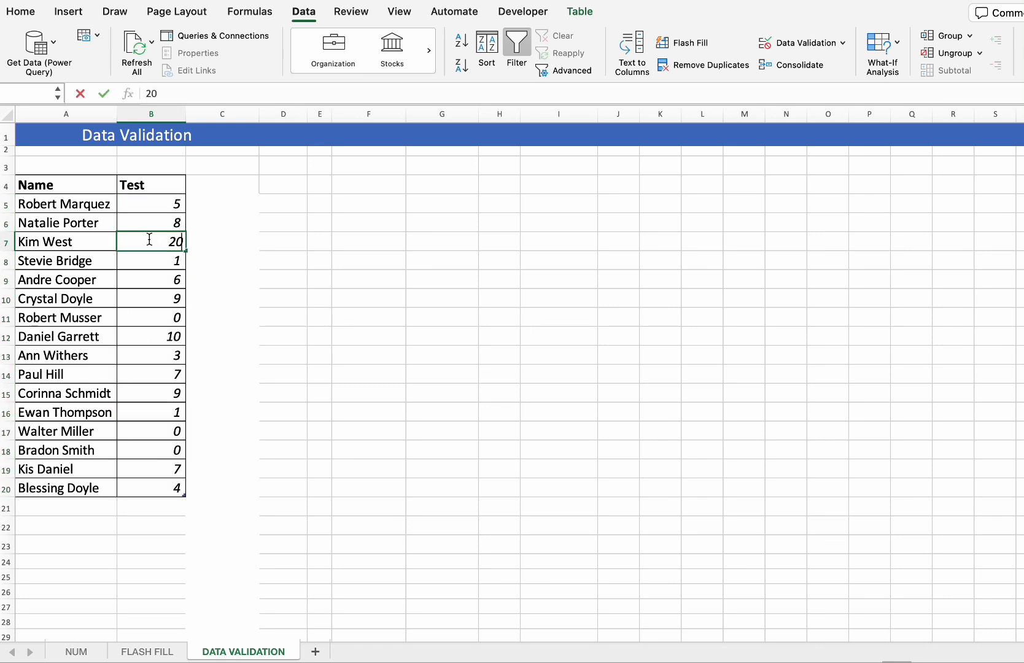
pyautogui.press('Return')
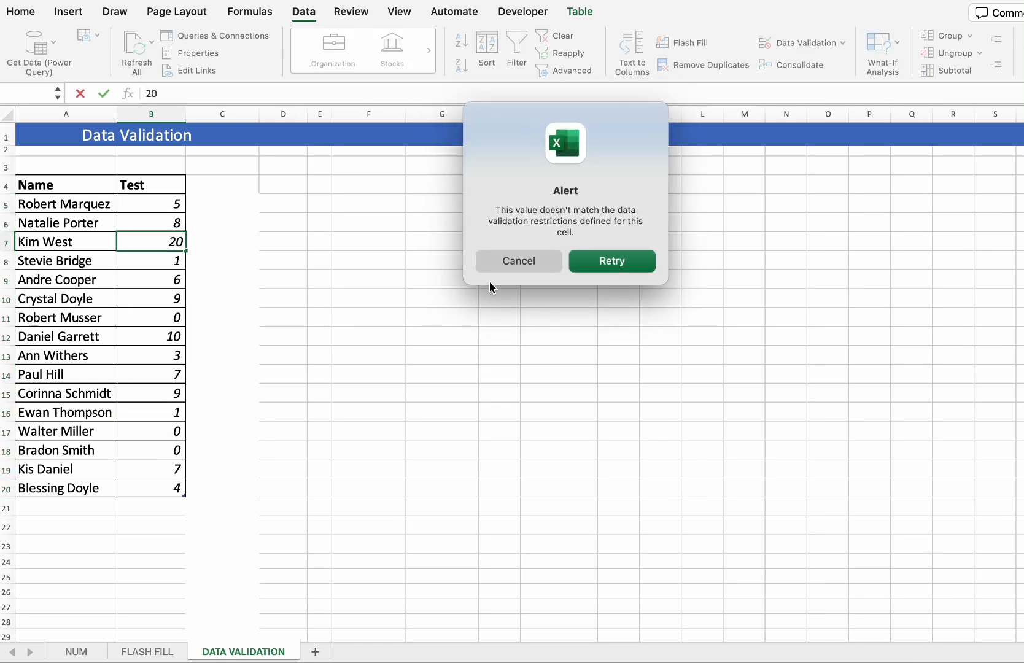
pyautogui.click(612, 260)
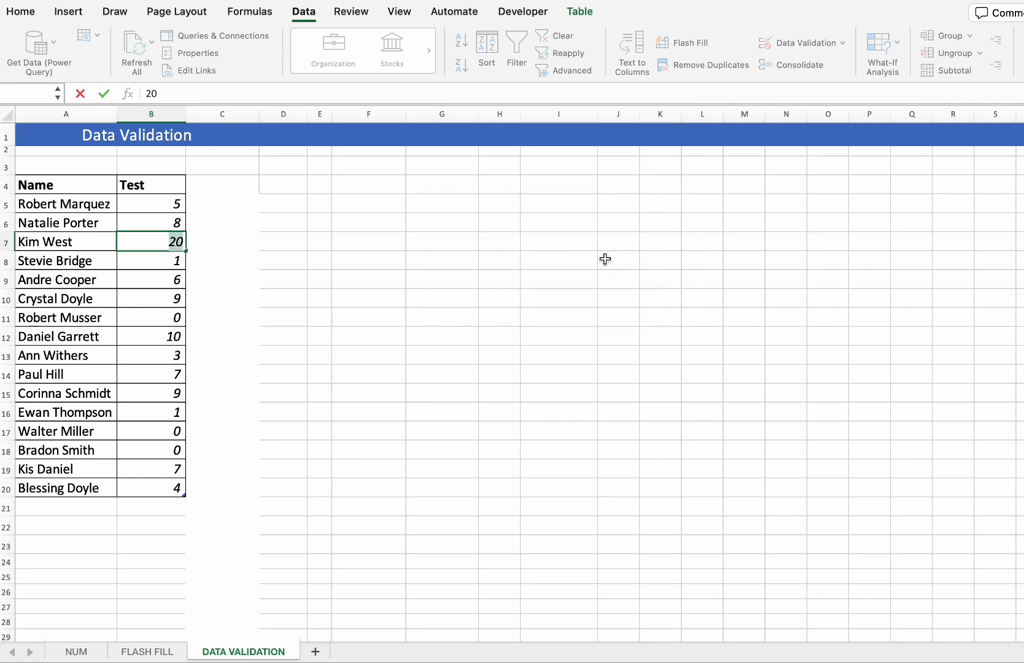
pyautogui.write('10')
pyautogui.click(272, 210)
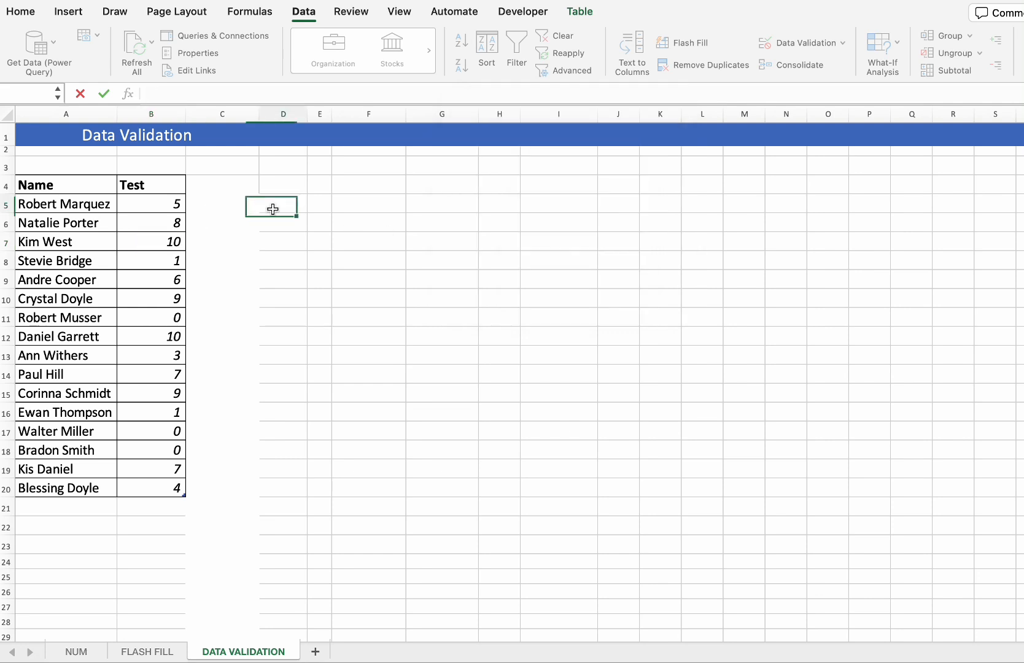
# Add the input message "Input a whole number between 0 and 10" to the Test column's validation
pyautogui.click(155, 175)
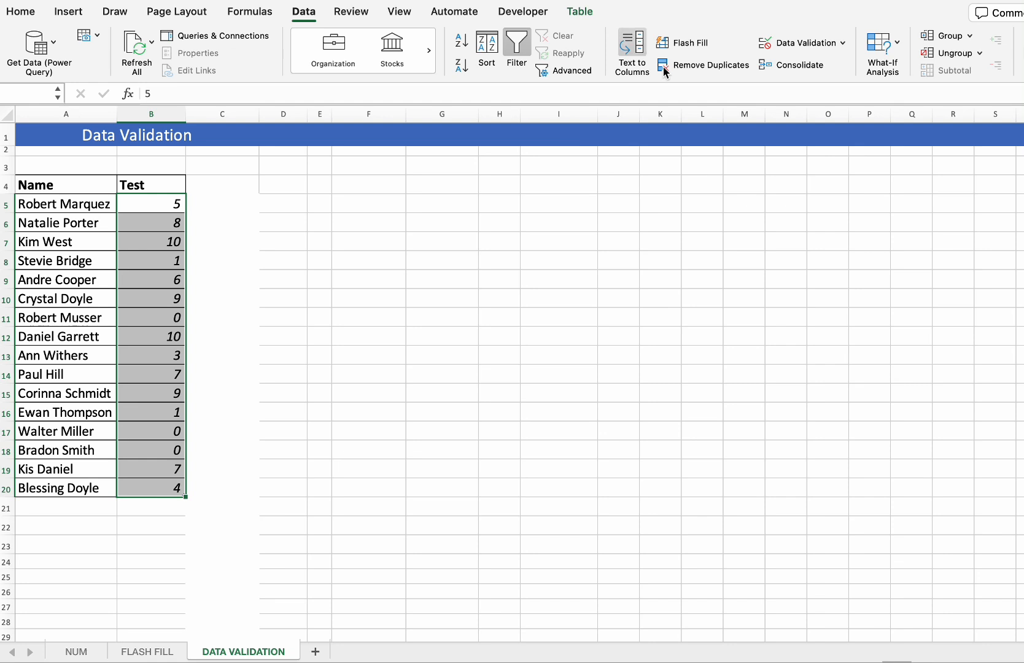
pyautogui.click(800, 41)
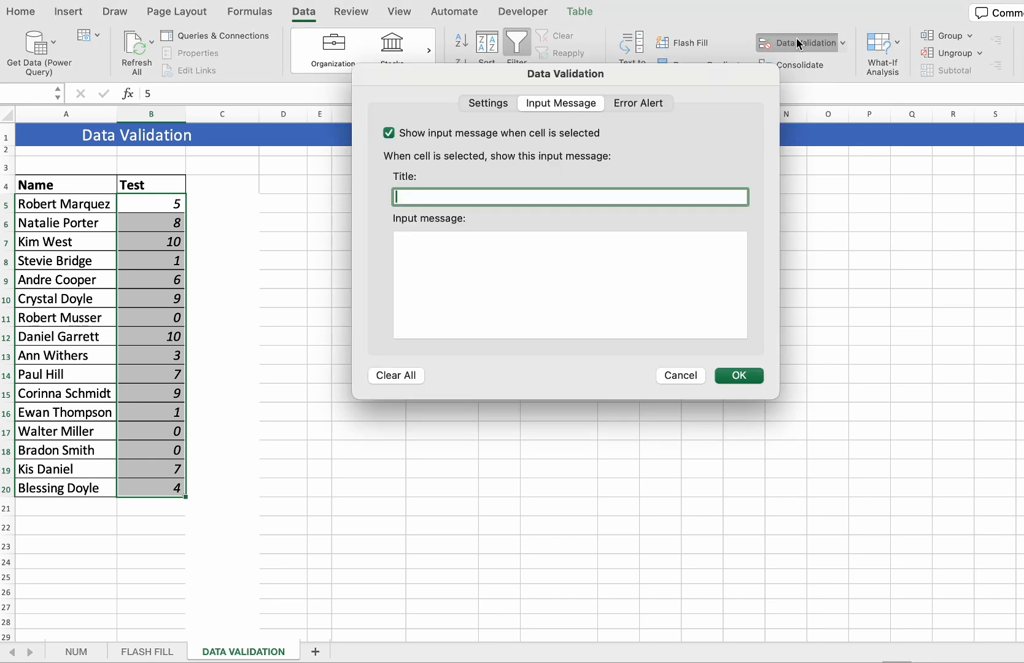
pyautogui.click(473, 100)
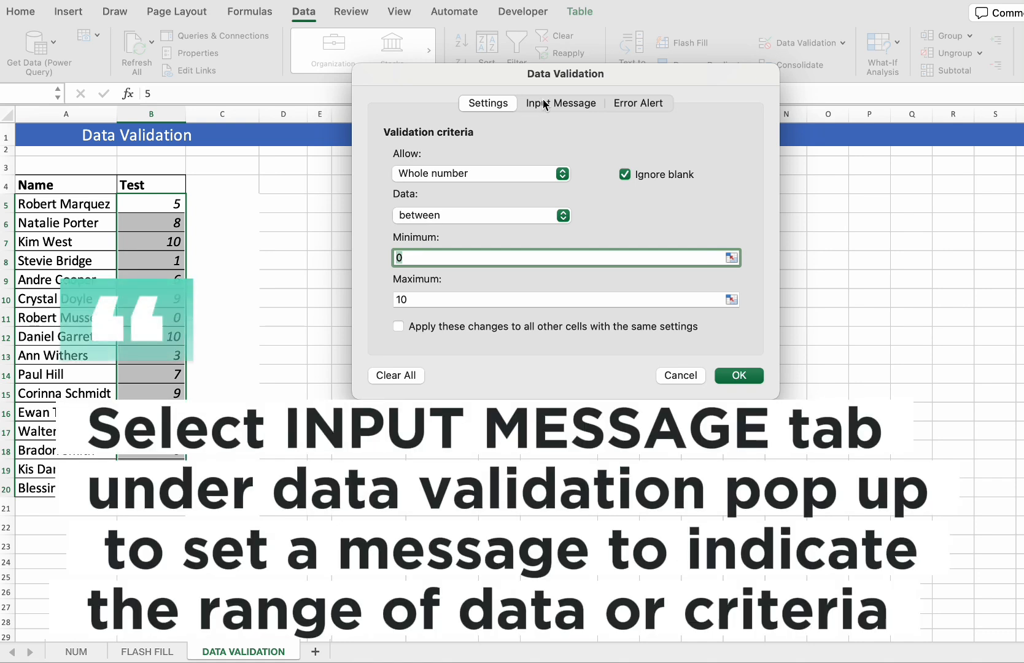
pyautogui.click(576, 106)
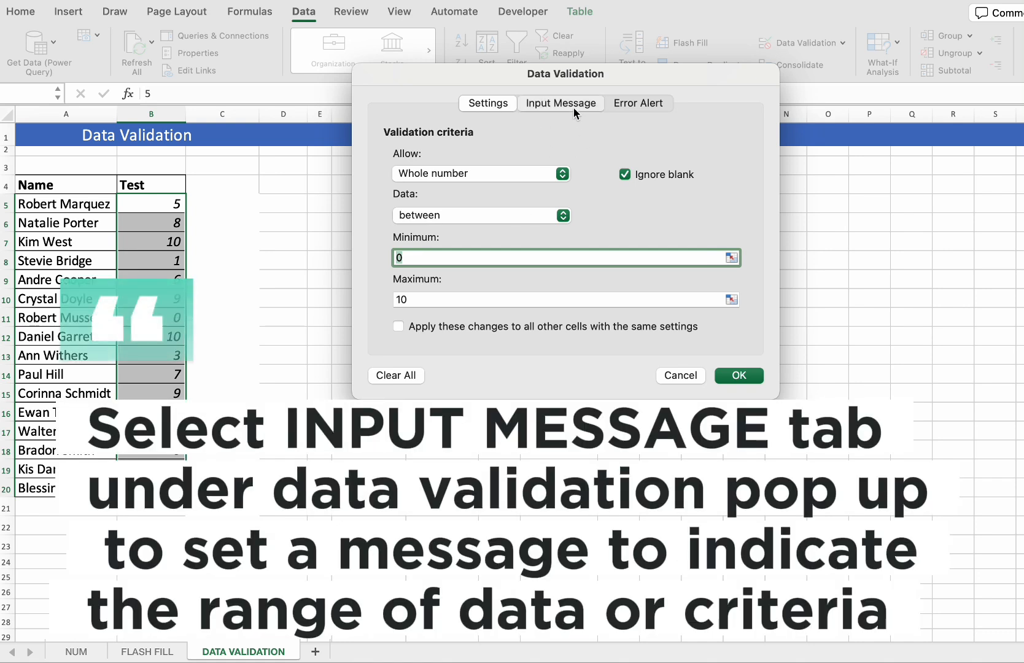
pyautogui.click(493, 254)
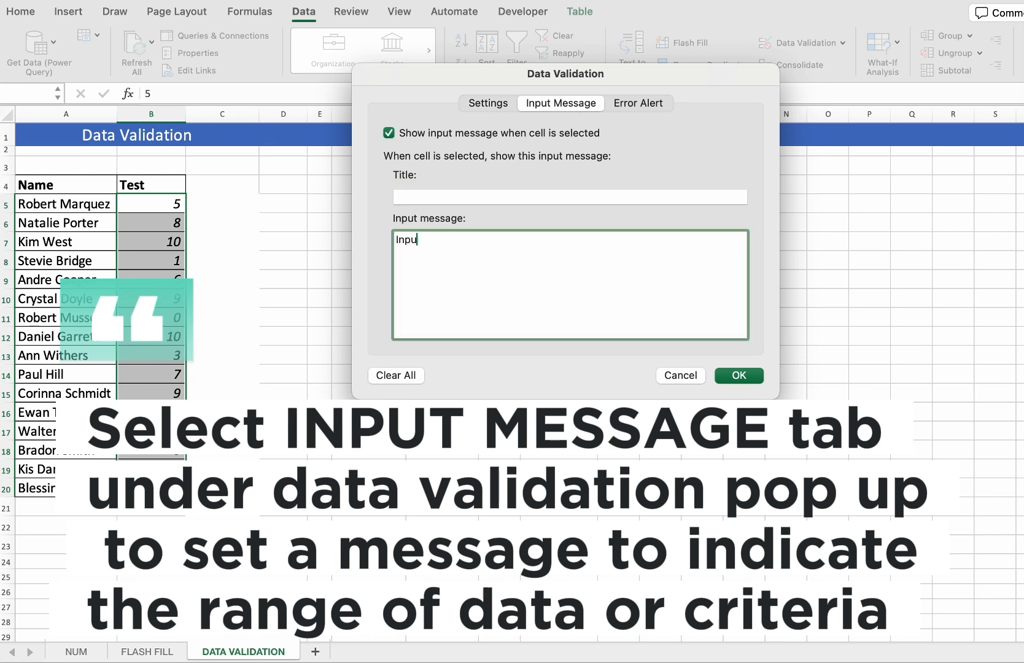
pyautogui.write('Input a whole number between 0 and 10')
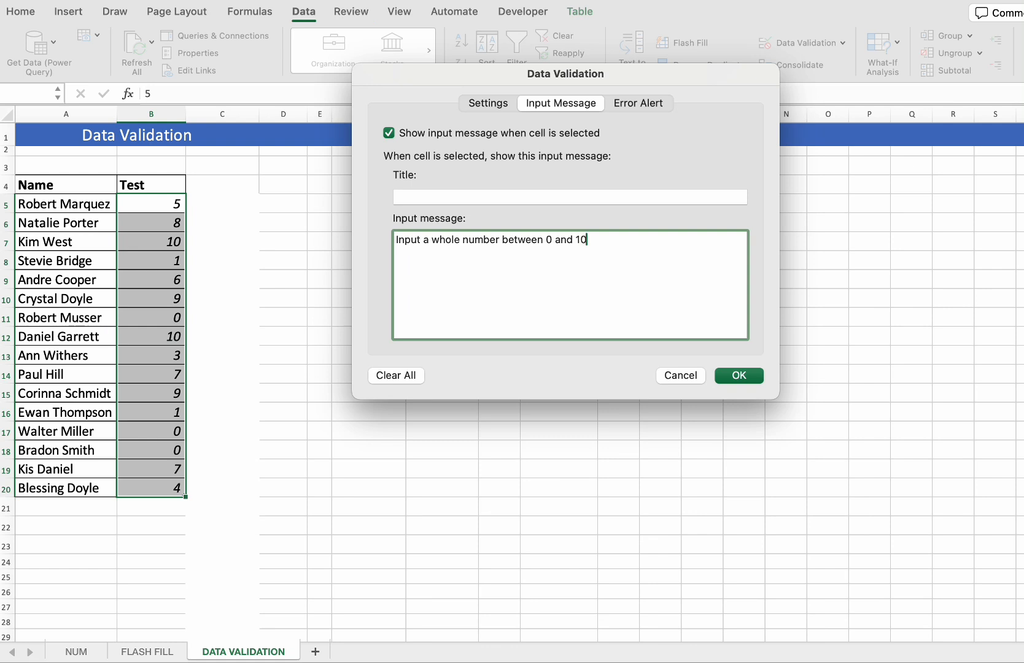
pyautogui.click(740, 376)
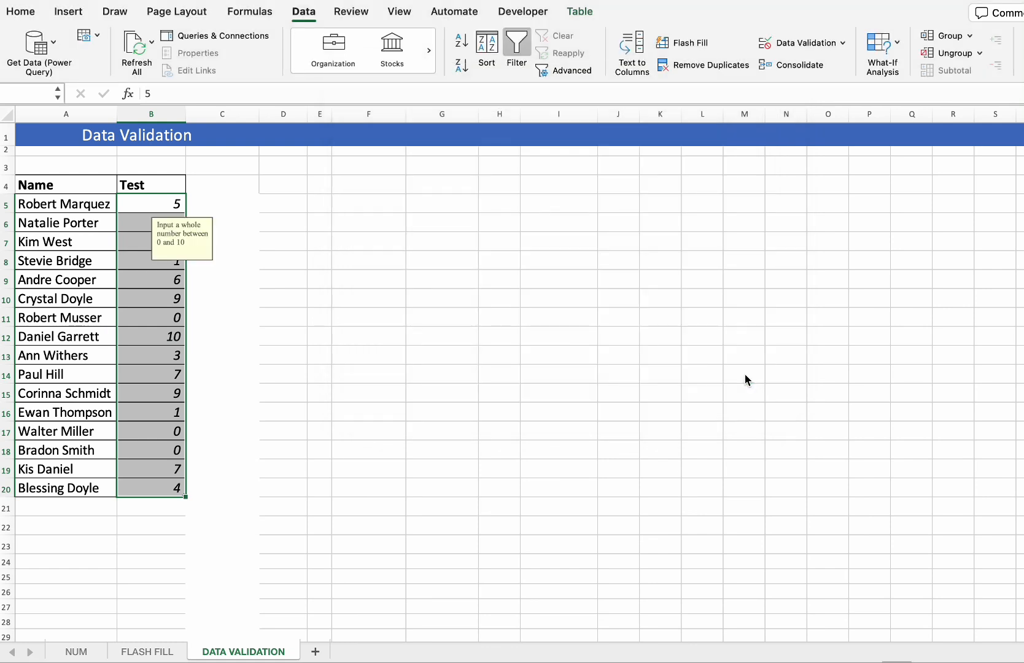
# Check the input message on Test cells B11, B15 and B18
pyautogui.click(176, 316)
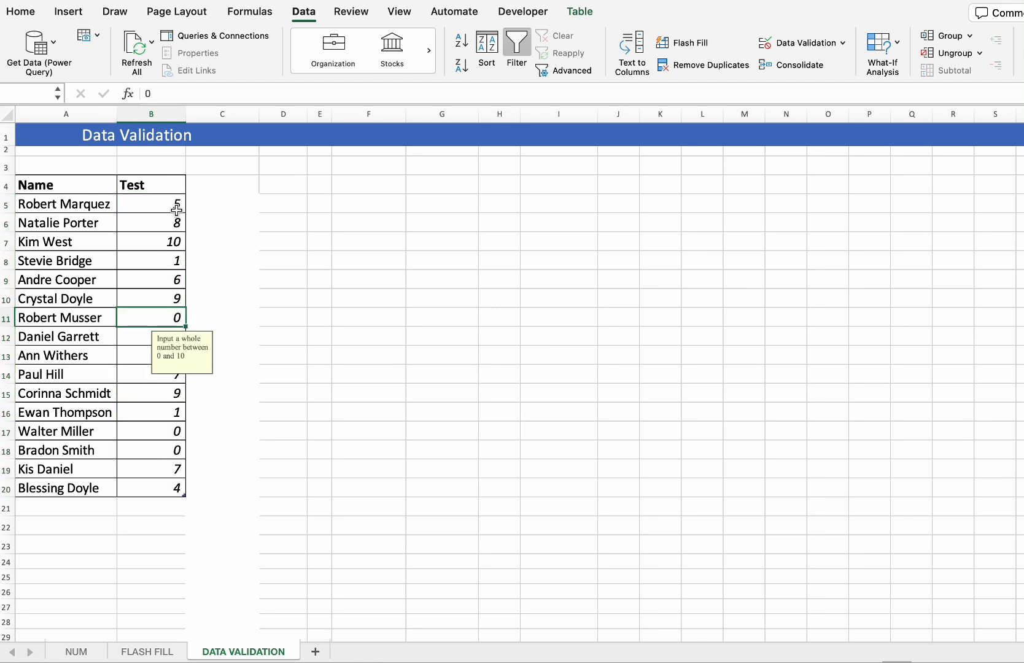
pyautogui.click(175, 389)
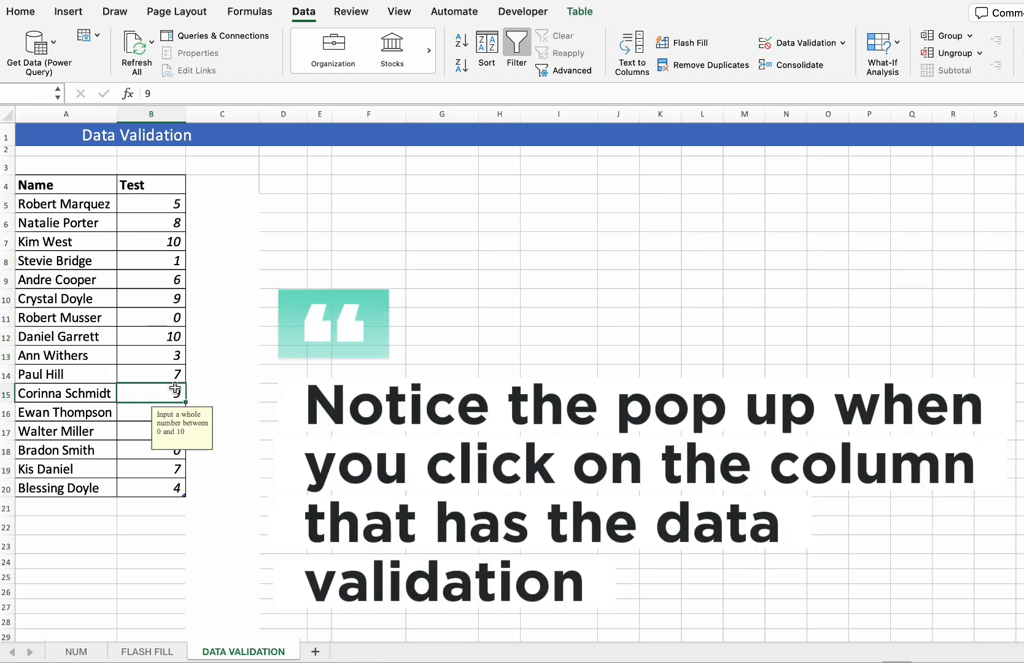
pyautogui.click(167, 458)
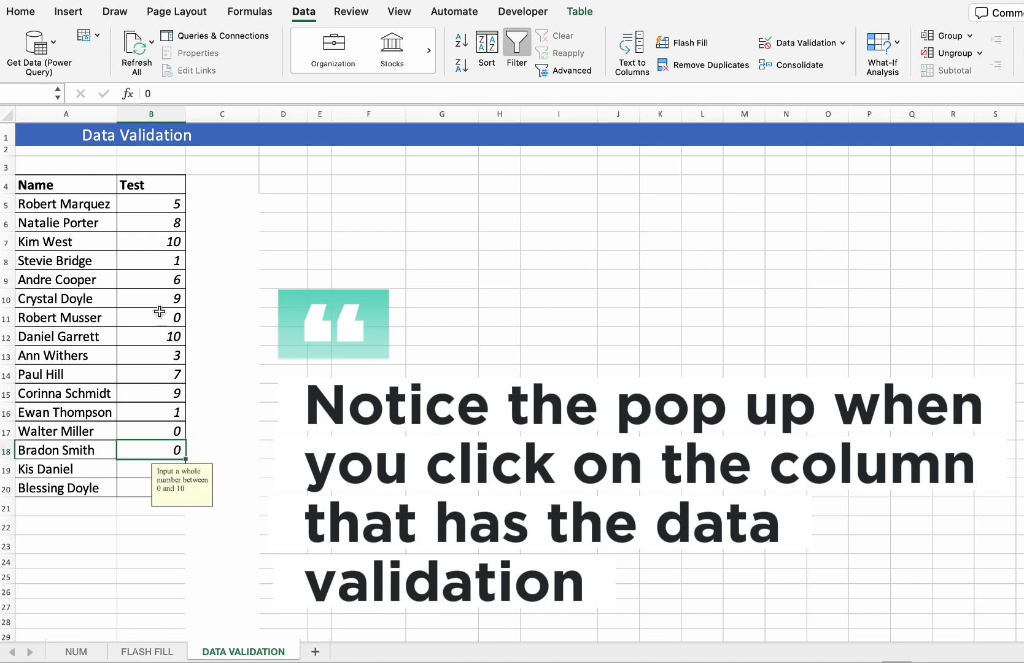
# Try the out-of-range score 20 in cell B5, and replace it with 7
pyautogui.click(165, 208)
pyautogui.write('20')
pyautogui.click(313, 240)
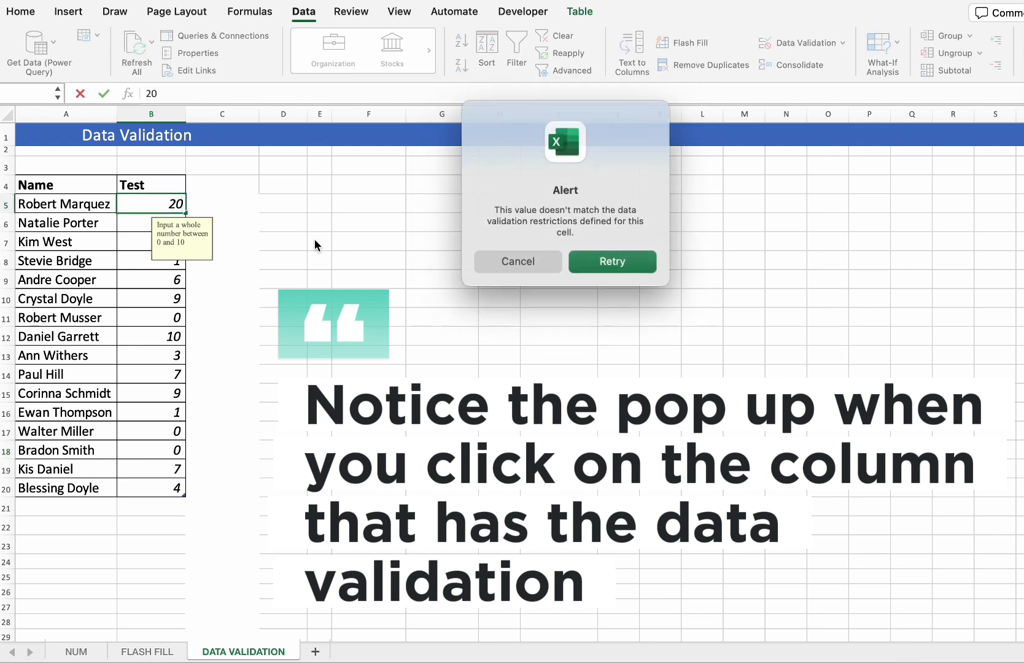
pyautogui.click(647, 259)
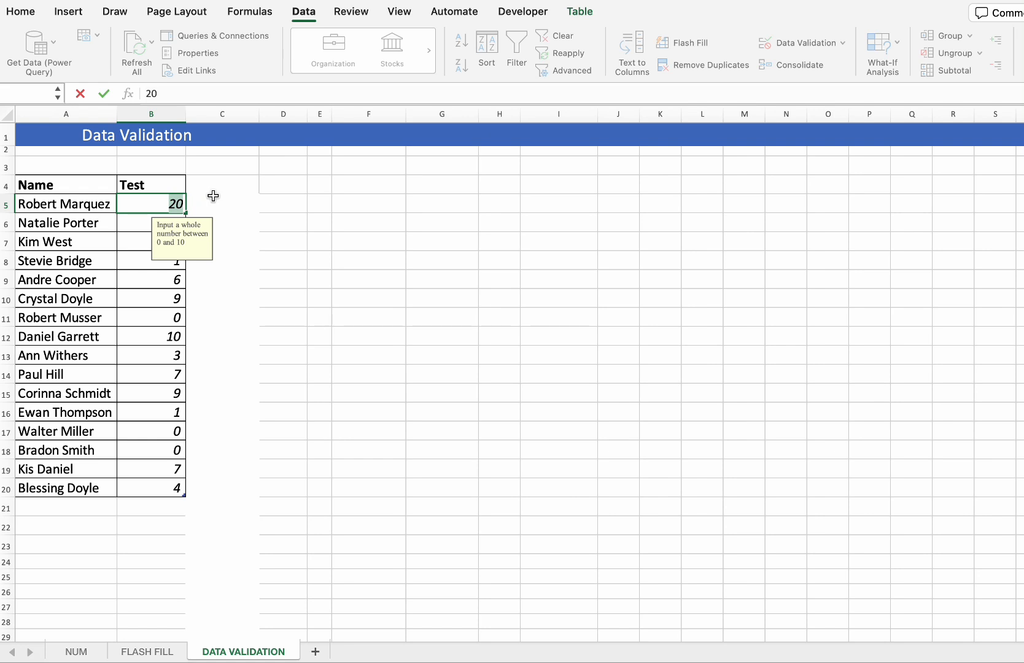
pyautogui.write('7')
pyautogui.press('Return')
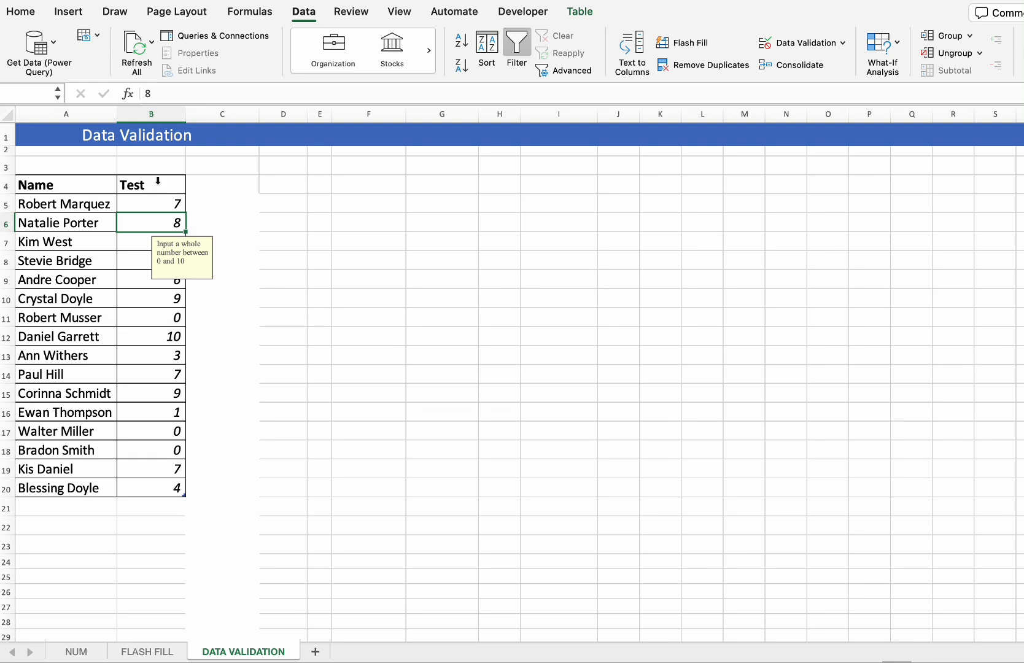
# Set the Test column's validation error message to "Input a whole number between 0 and 10"
pyautogui.click(158, 181)
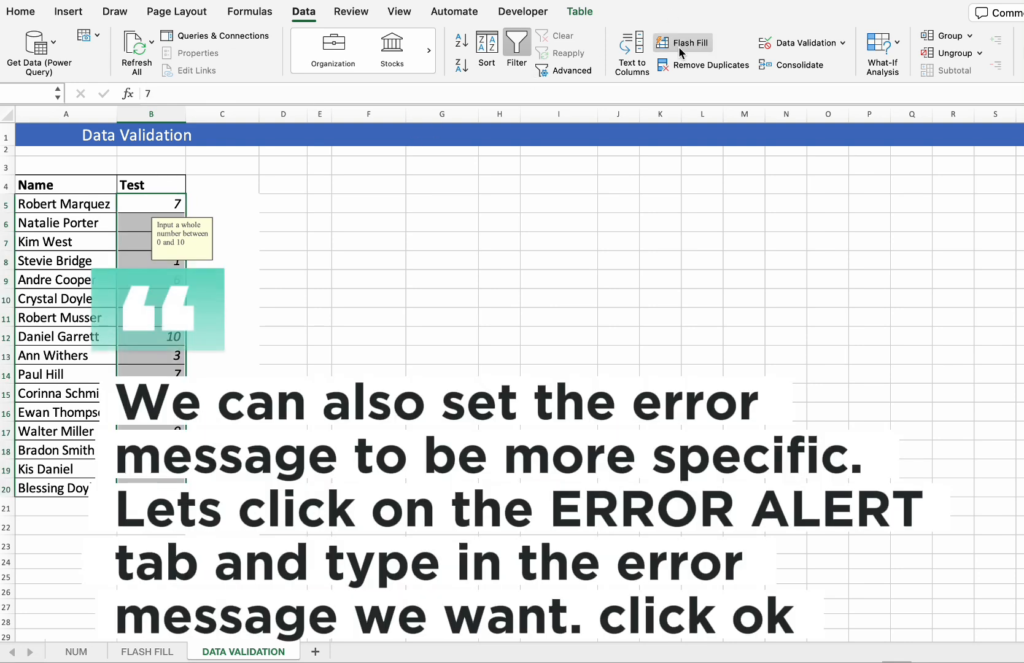
pyautogui.click(792, 49)
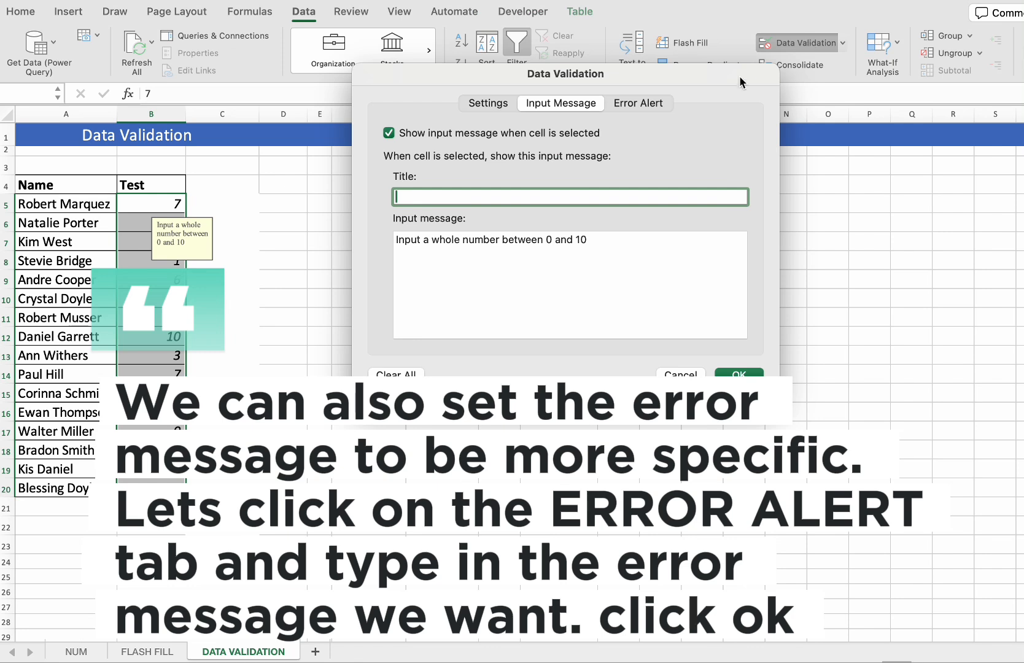
pyautogui.click(638, 106)
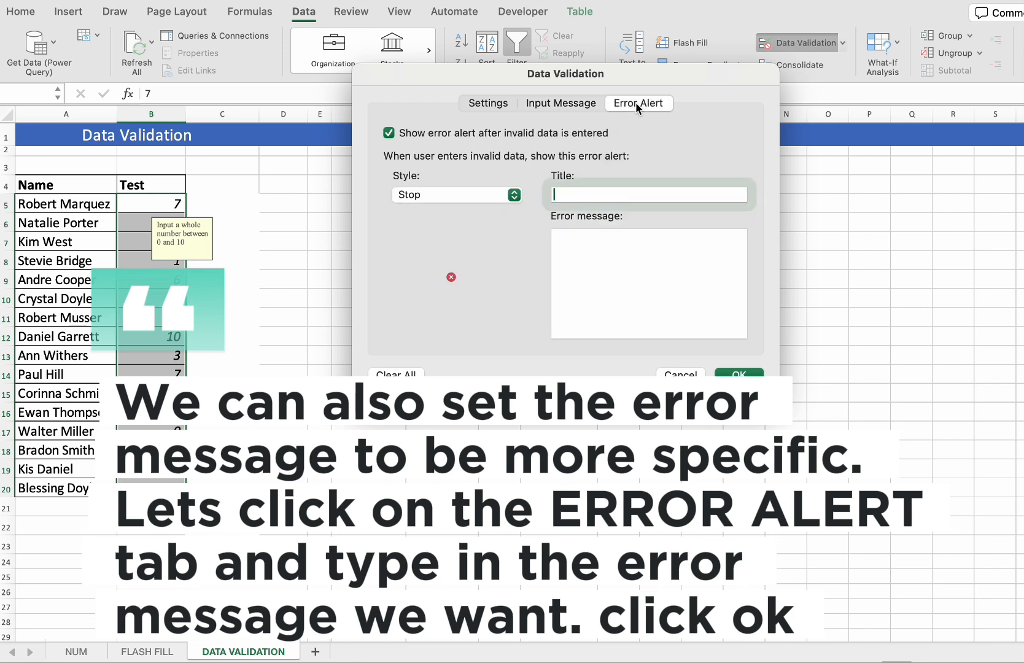
pyautogui.click(585, 250)
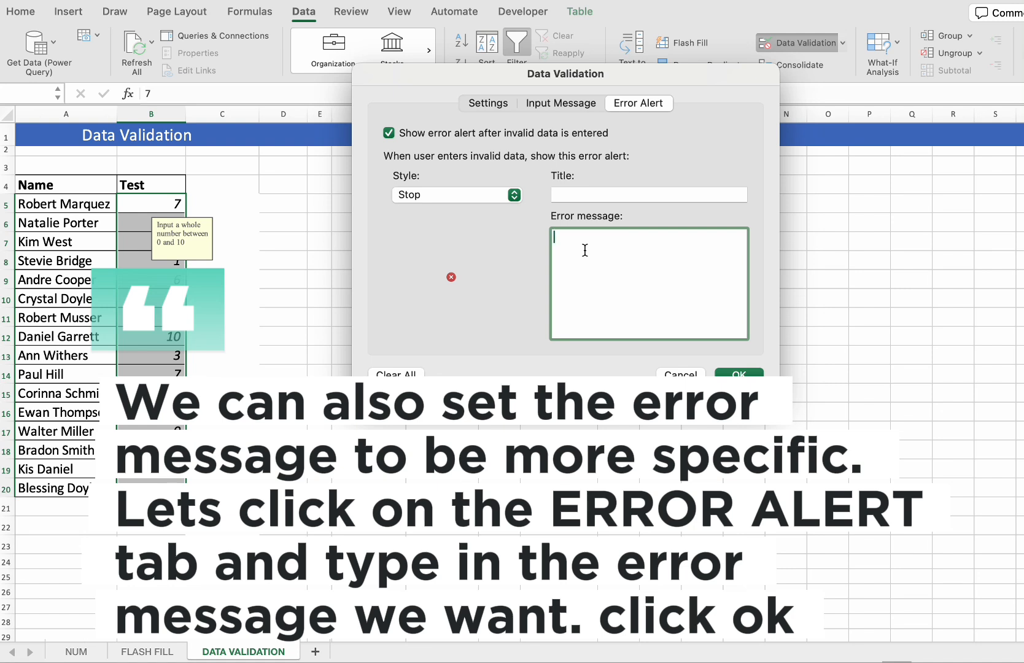
pyautogui.write('Input a whole number between 0 and 10')
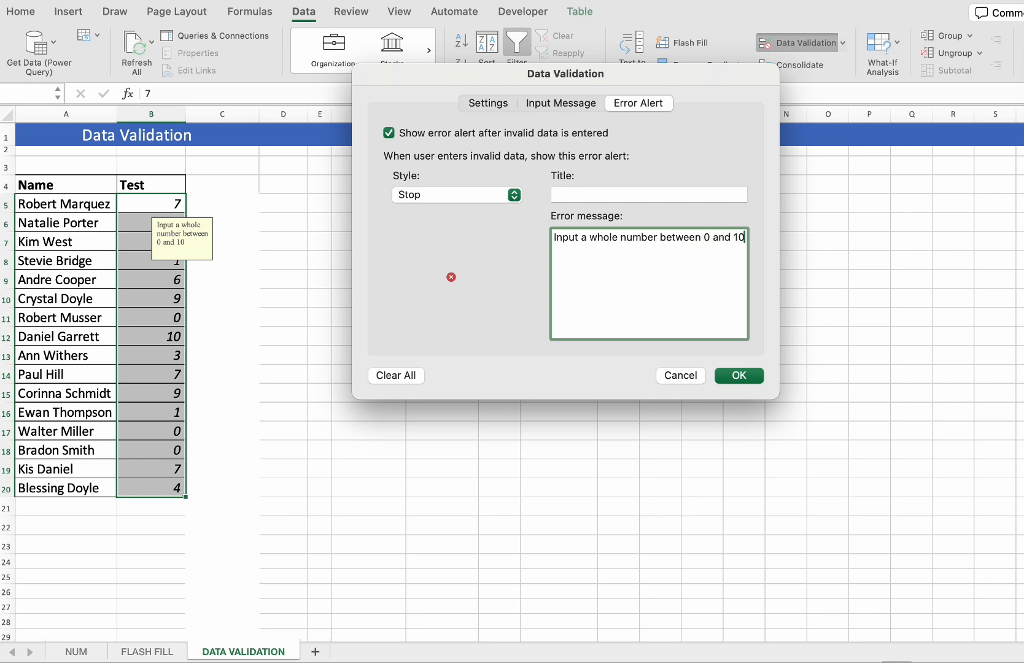
pyautogui.click(743, 379)
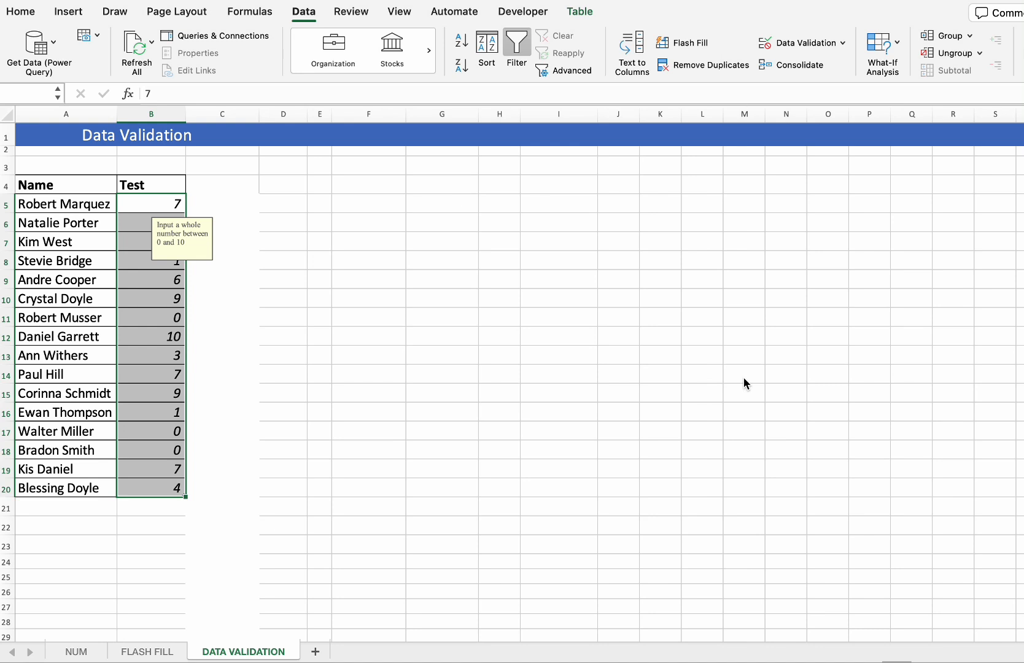
# Test the custom error alert by entering 12 in cell B5, and correct the score to 2
pyautogui.click(346, 301)
pyautogui.click(170, 198)
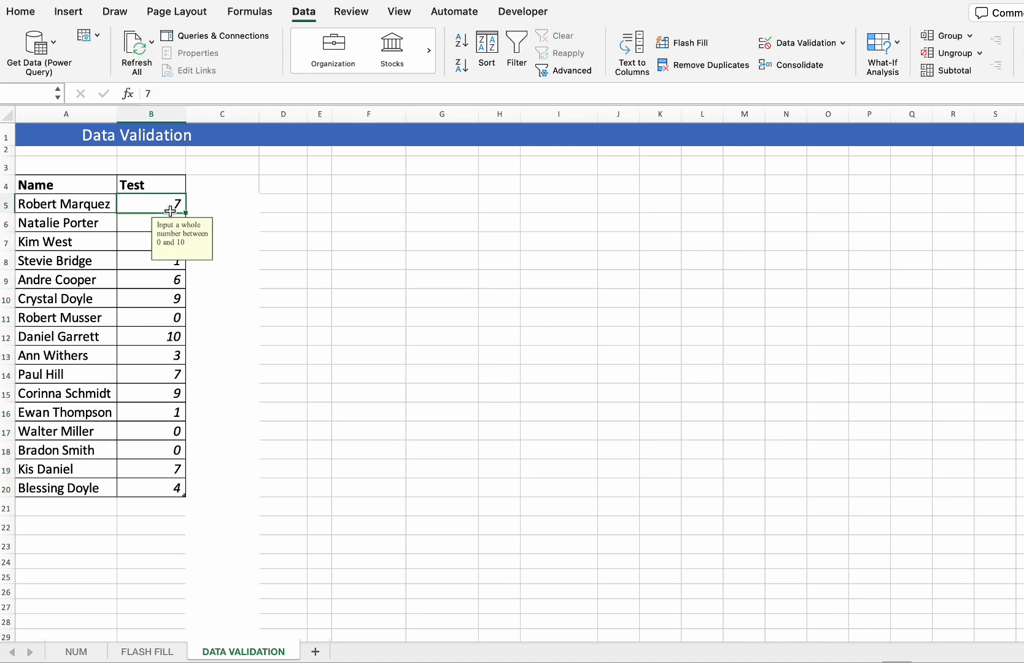
pyautogui.write('12')
pyautogui.press('Return')
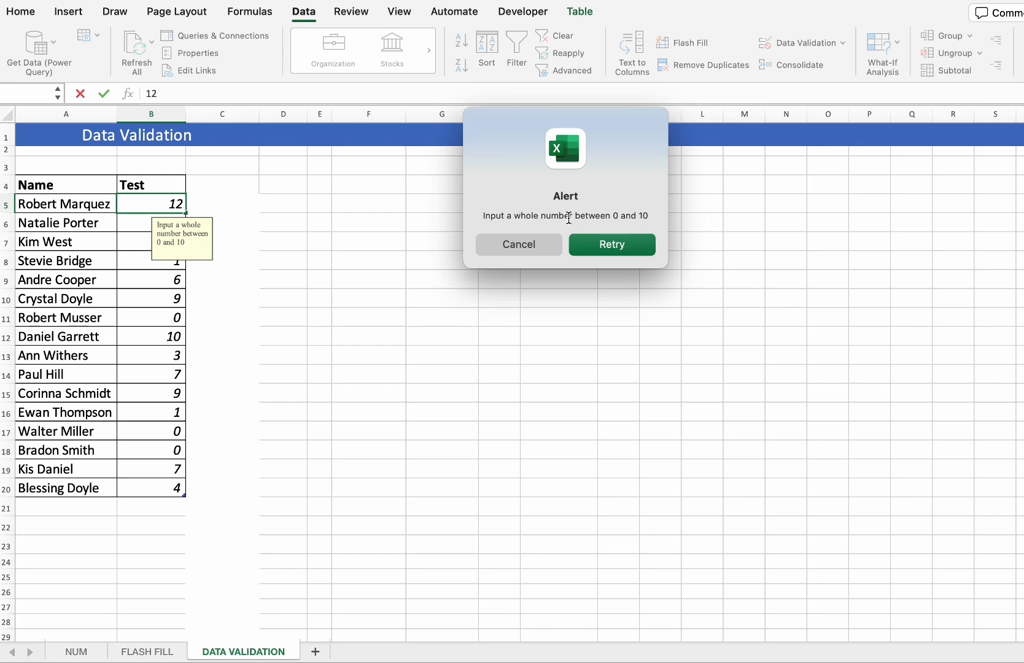
pyautogui.click(603, 245)
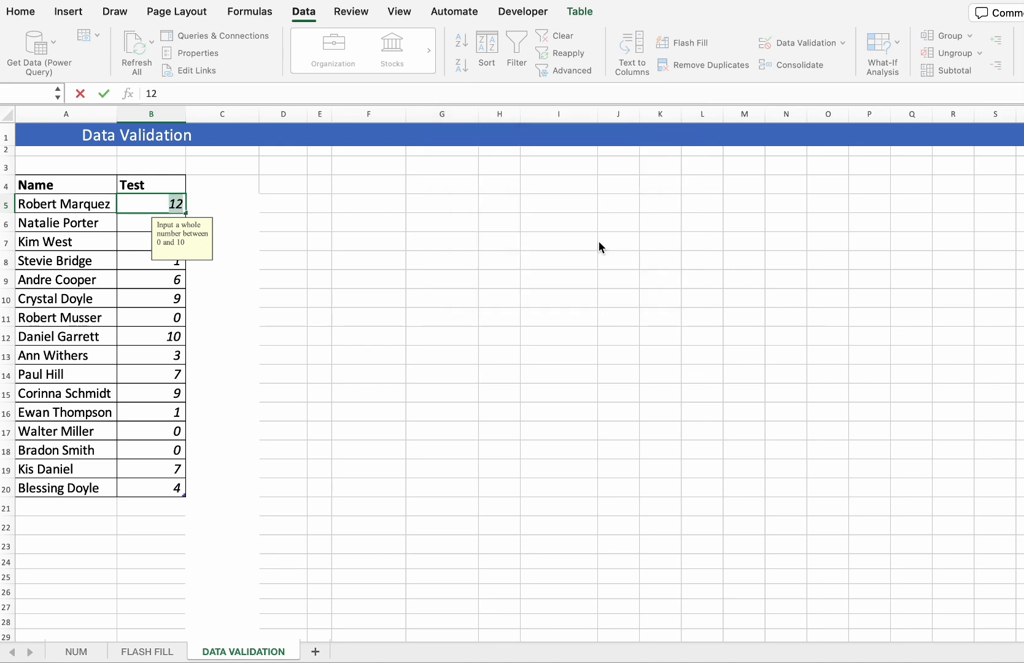
pyautogui.write('2')
pyautogui.press('Return')
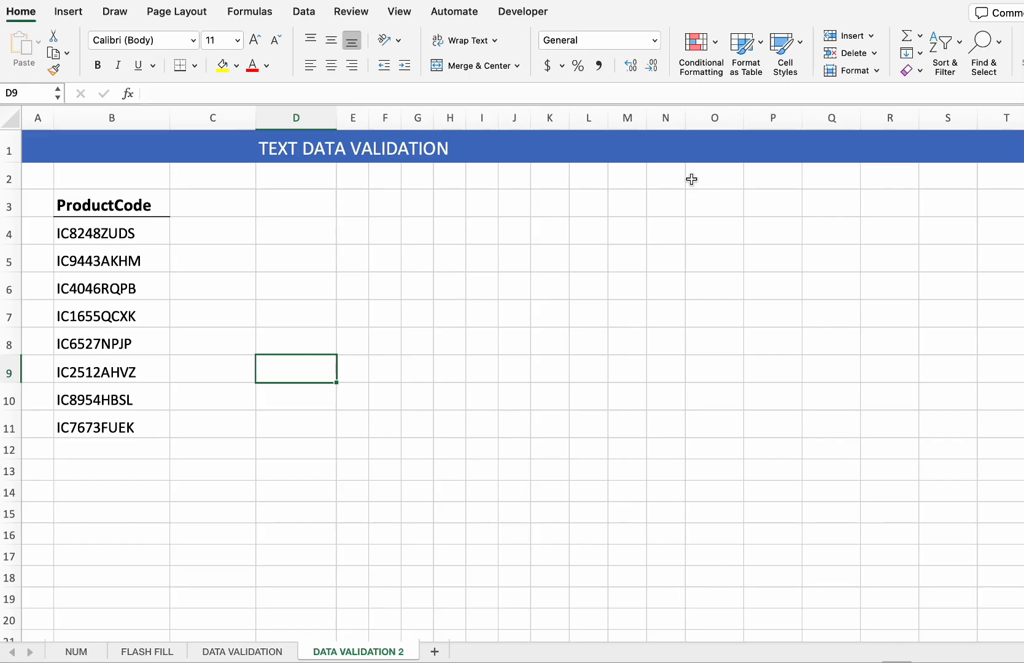
# Restrict the ProductCode cells B4:B11 to a text length less than or equal to 10
pyautogui.moveTo(77, 223); pyautogui.dragTo(73, 425)
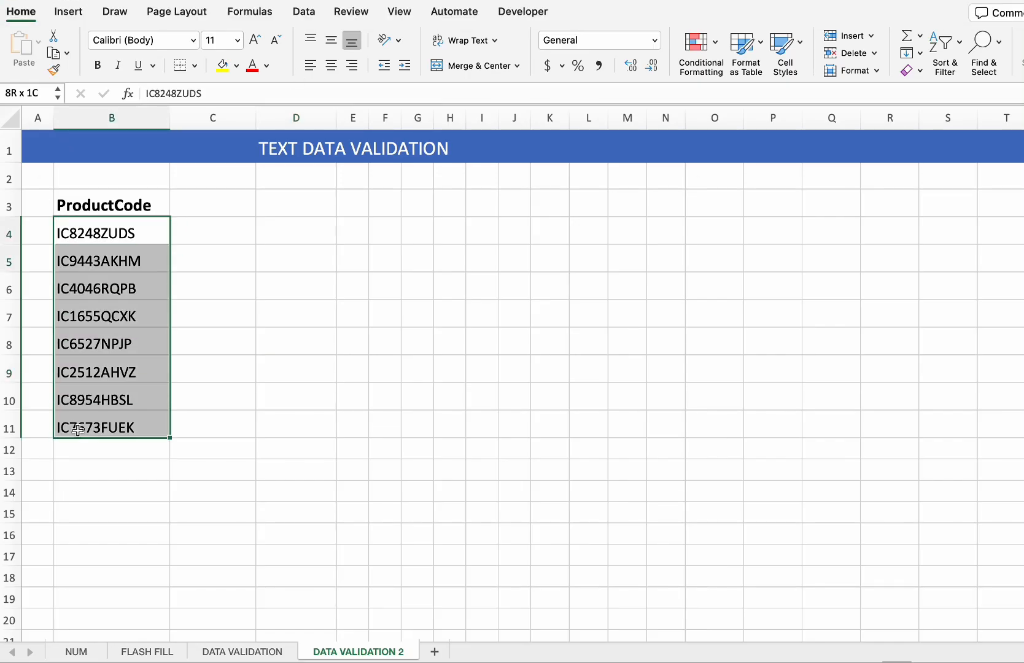
pyautogui.click(320, 13)
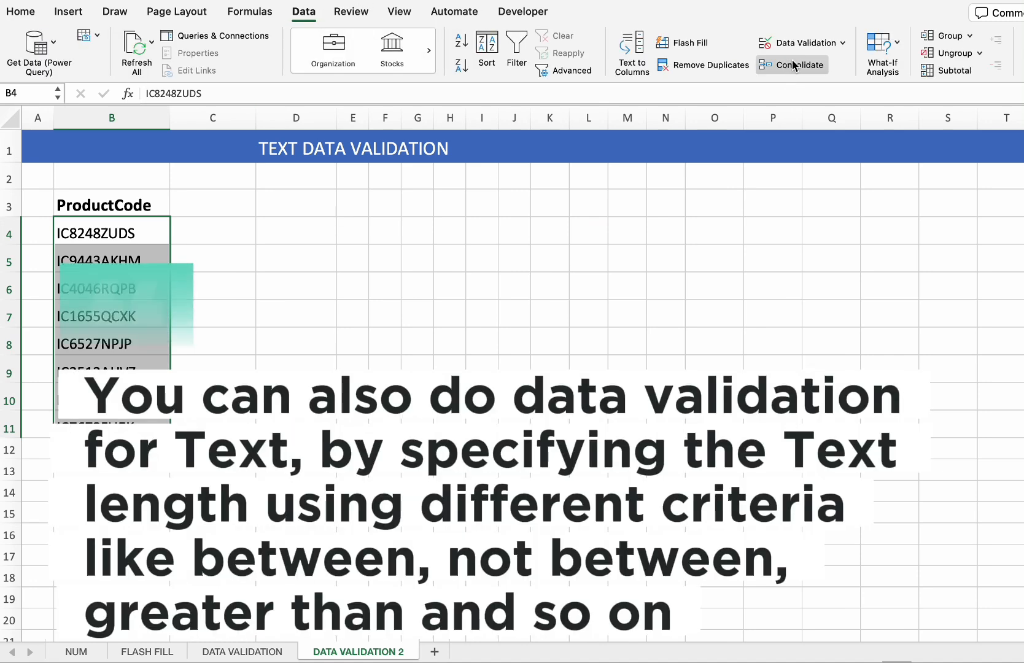
pyautogui.click(793, 46)
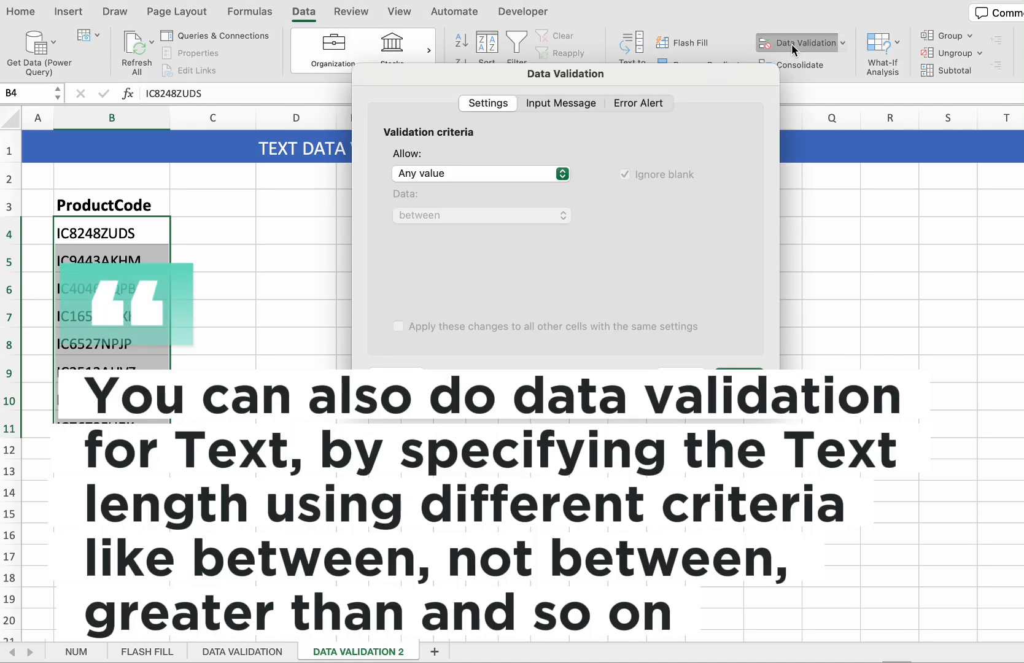
pyautogui.click(562, 173)
pyautogui.click(461, 281)
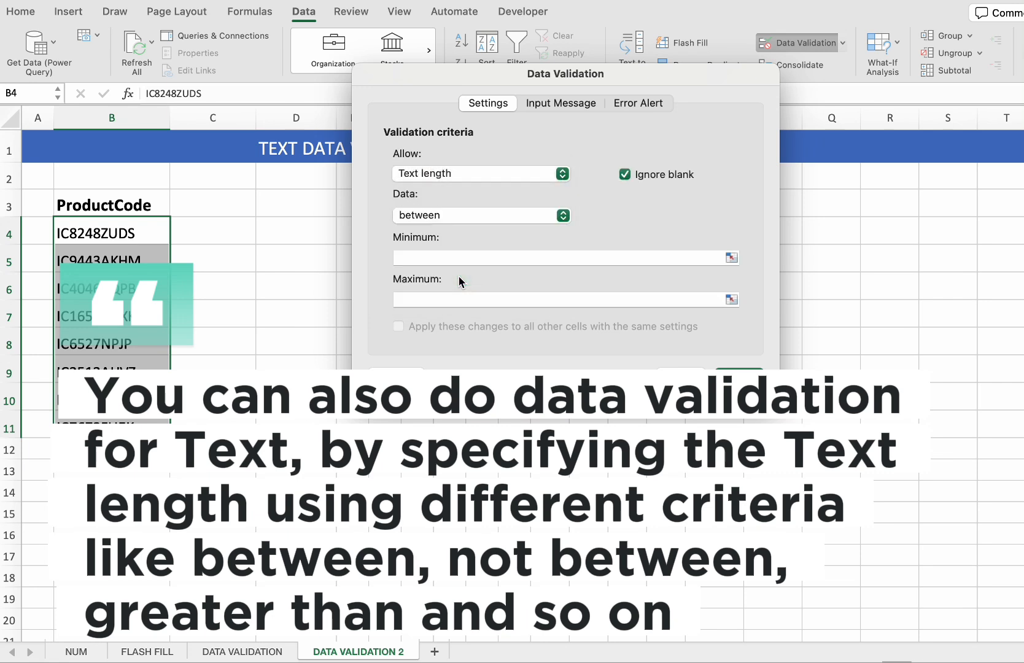
pyautogui.click(563, 215)
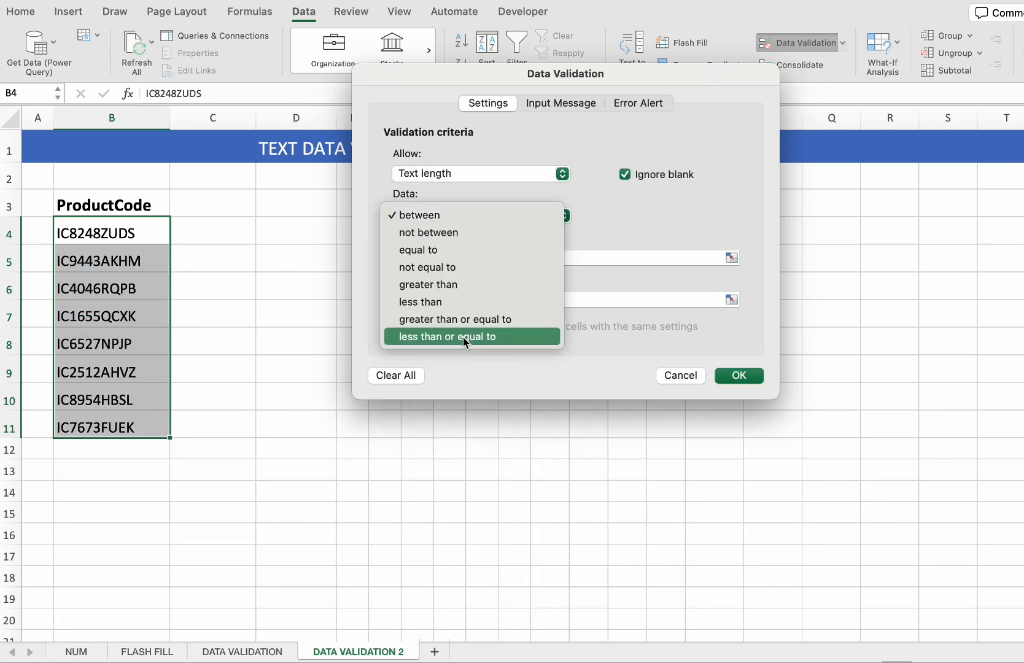
pyautogui.click(464, 337)
pyautogui.click(563, 215)
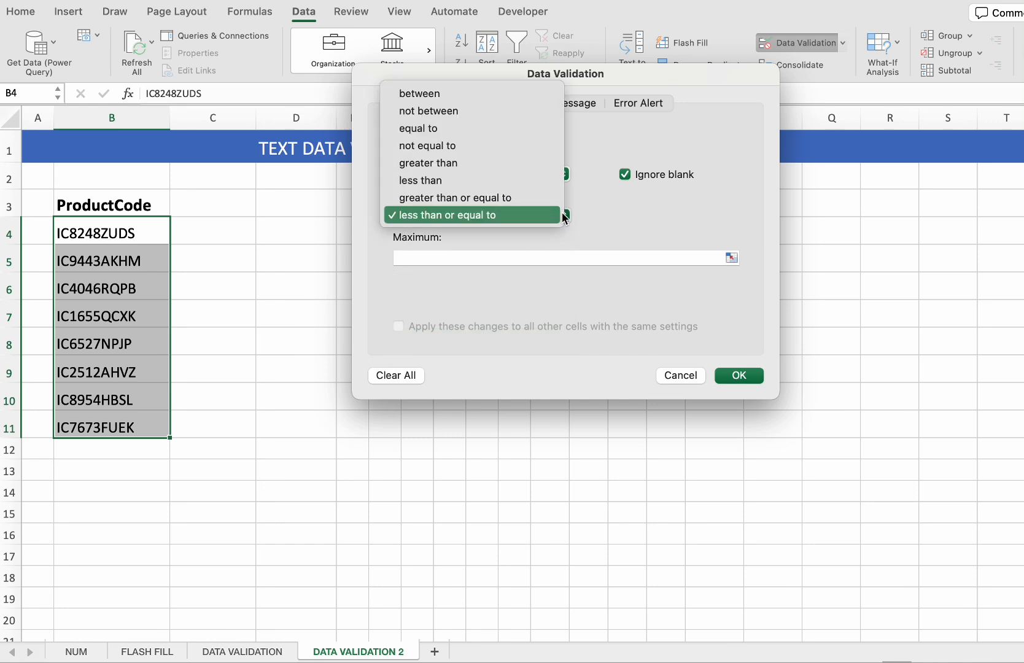
pyautogui.click(517, 259)
pyautogui.click(518, 258)
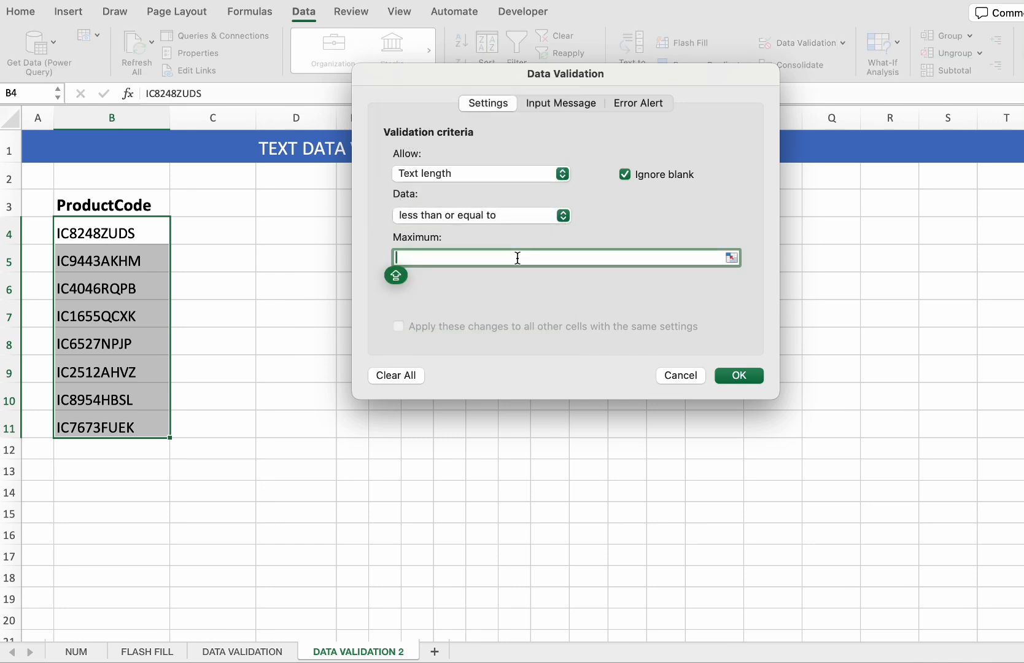
pyautogui.write('10')
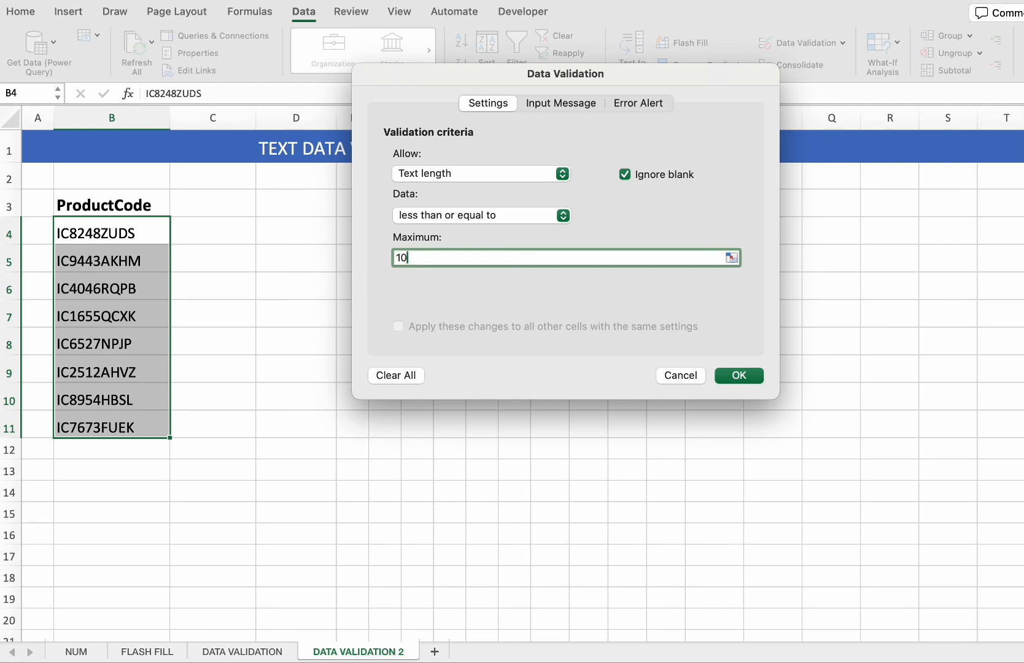
# Give the product code validation an error alert titled "Error Message" reading "Must be equal to 10 Character", and apply the rule
pyautogui.click(639, 104)
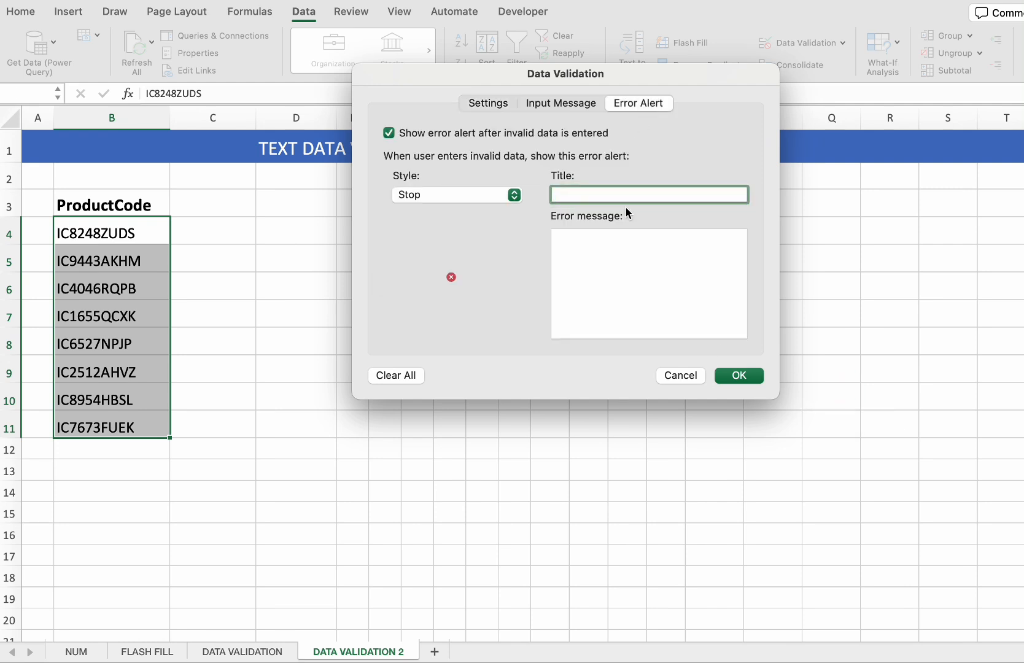
pyautogui.write('E')
pyautogui.press('BackSpace')
pyautogui.write('rror Message')
pyautogui.click(652, 280)
pyautogui.write('Must be equal to 10 Character')
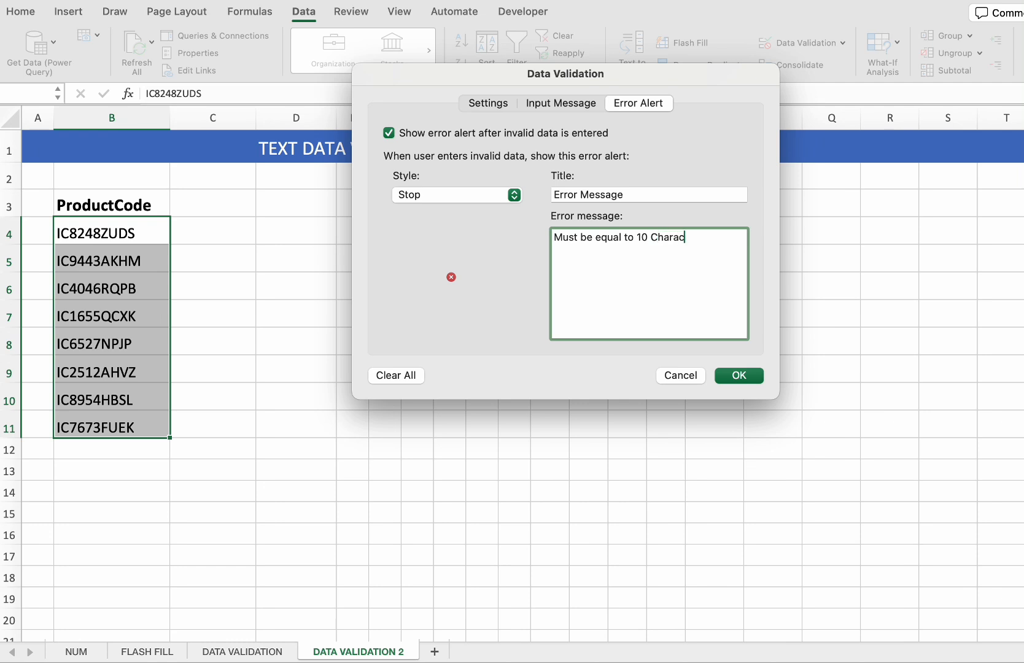
pyautogui.click(736, 374)
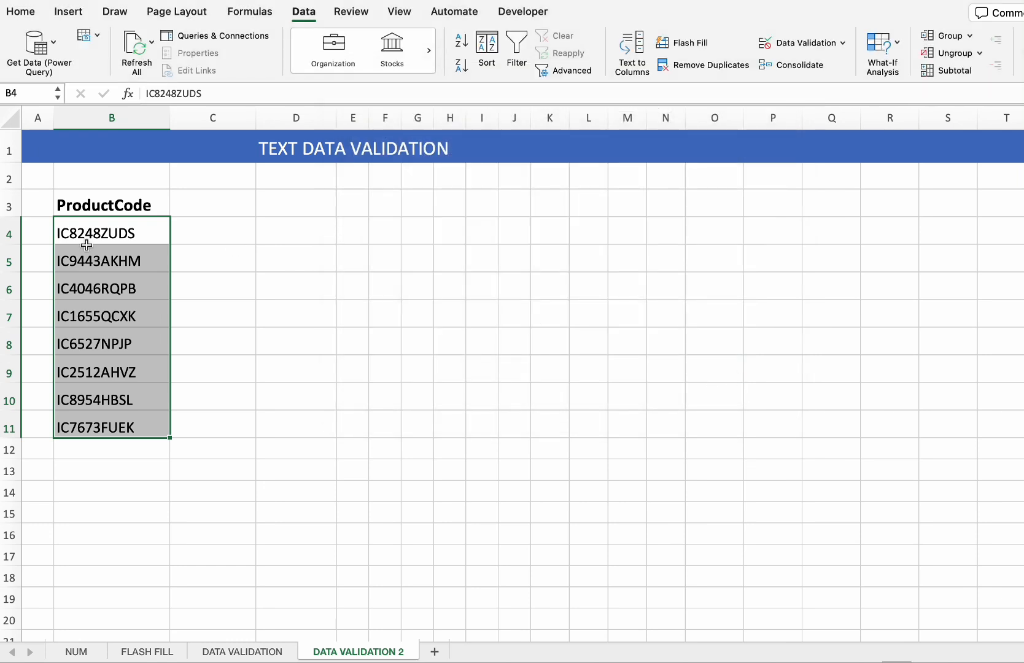
# Test the length limit with a shorter code by changing cell B4 to IC8248ZUD
pyautogui.click(108, 263)
pyautogui.click(155, 233)
pyautogui.doubleClick(155, 234)
pyautogui.press('BackSpace')
pyautogui.click(181, 257)
pyautogui.click(112, 233)
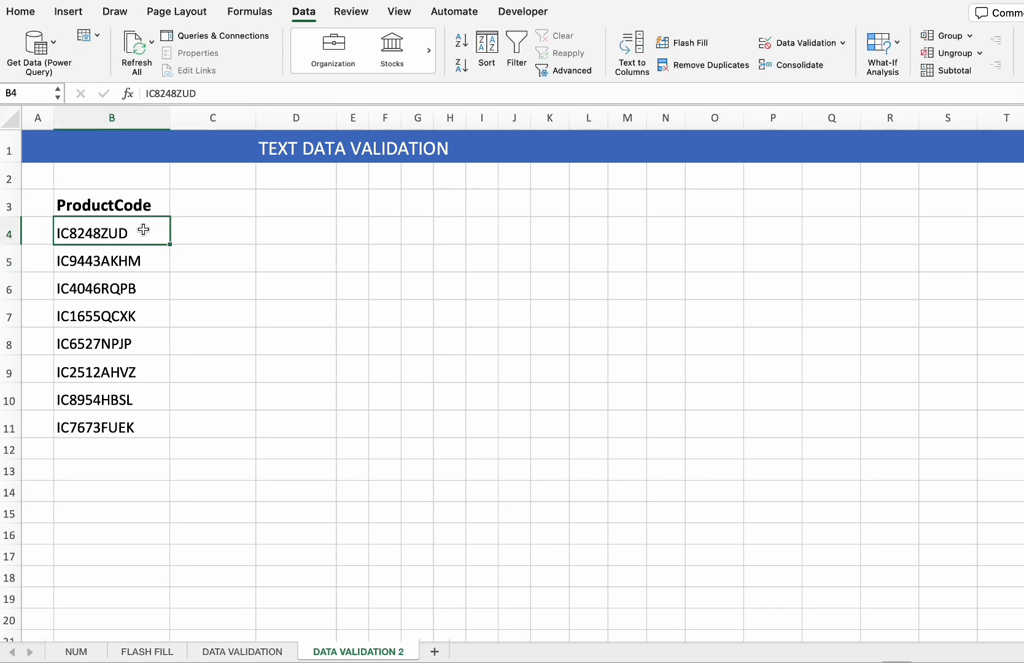
# Try the overlong code IC8248ZUDty in cell B4, and restore it to IC8248ZUD
pyautogui.doubleClick(143, 230)
pyautogui.write('ty')
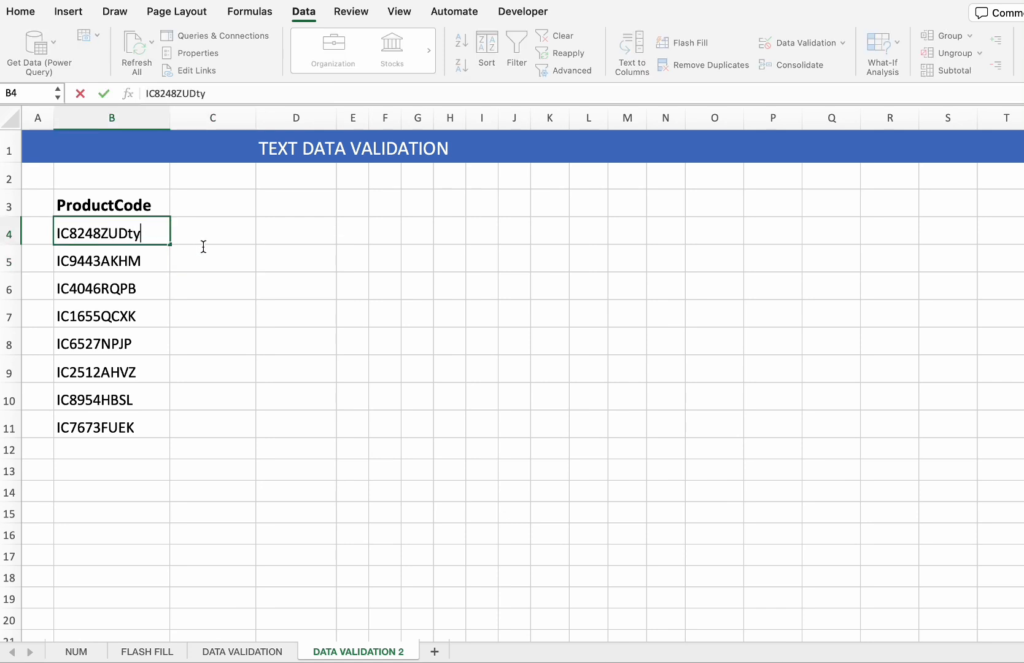
pyautogui.click(262, 271)
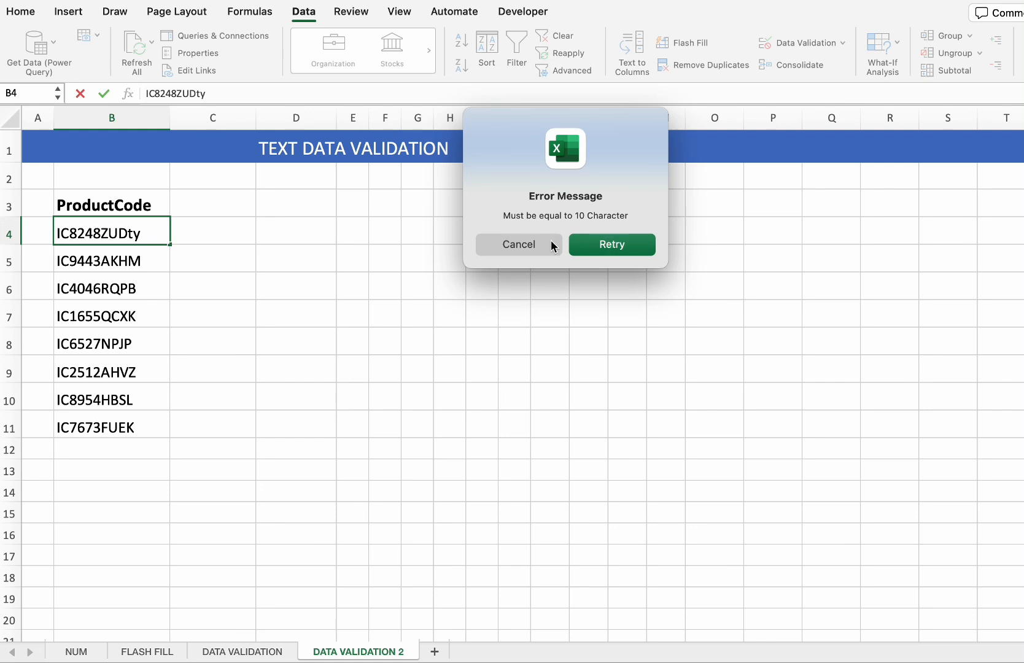
pyautogui.click(578, 249)
pyautogui.click(153, 231)
pyautogui.press('BackSpace')
pyautogui.press('BackSpace')
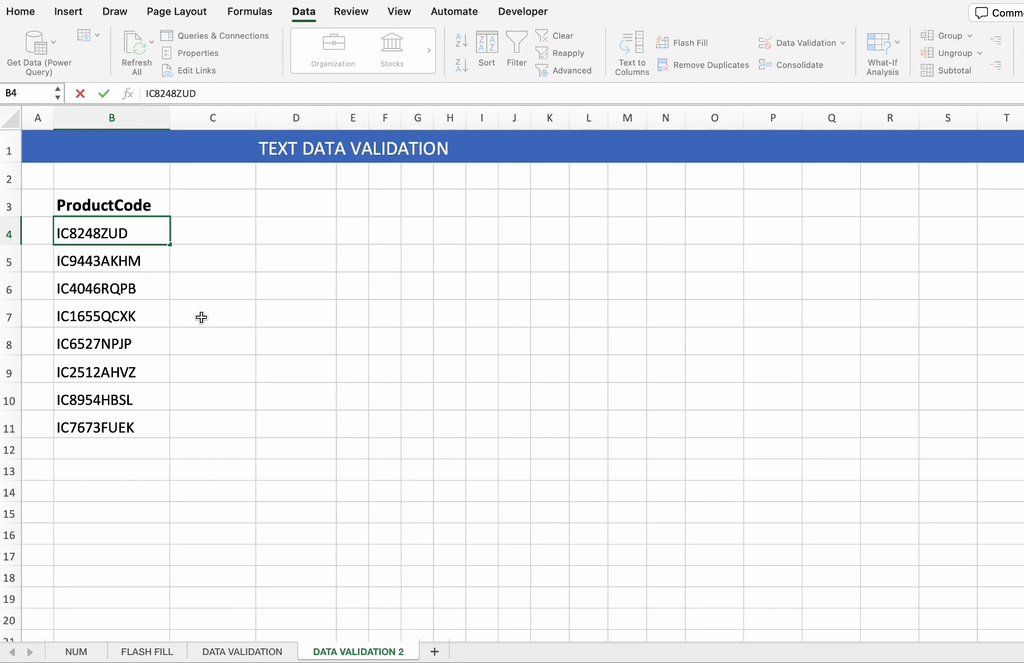
pyautogui.click(202, 316)
# Change the validation criteria of B4:B11 to a text length between 8 and 10
pyautogui.moveTo(137, 237); pyautogui.dragTo(141, 428)
pyautogui.click(805, 41)
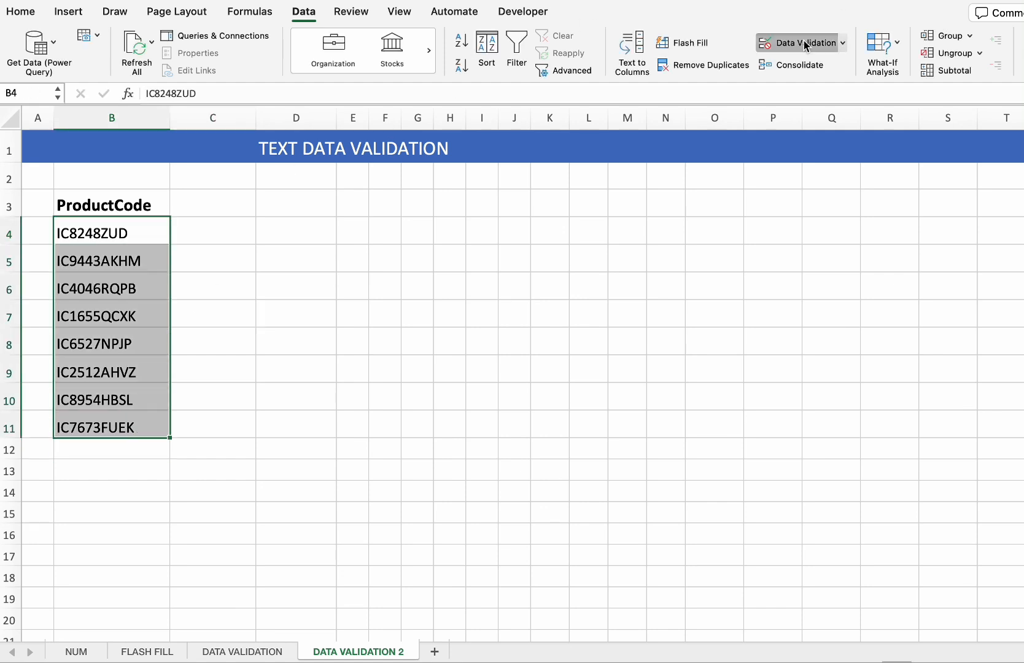
pyautogui.click(488, 102)
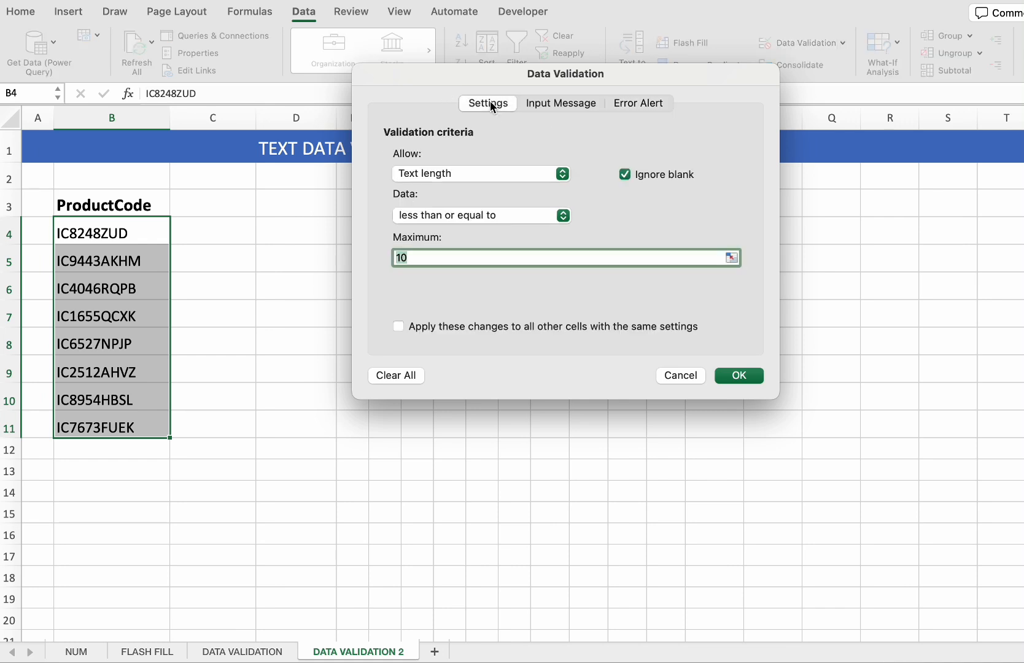
pyautogui.click(543, 212)
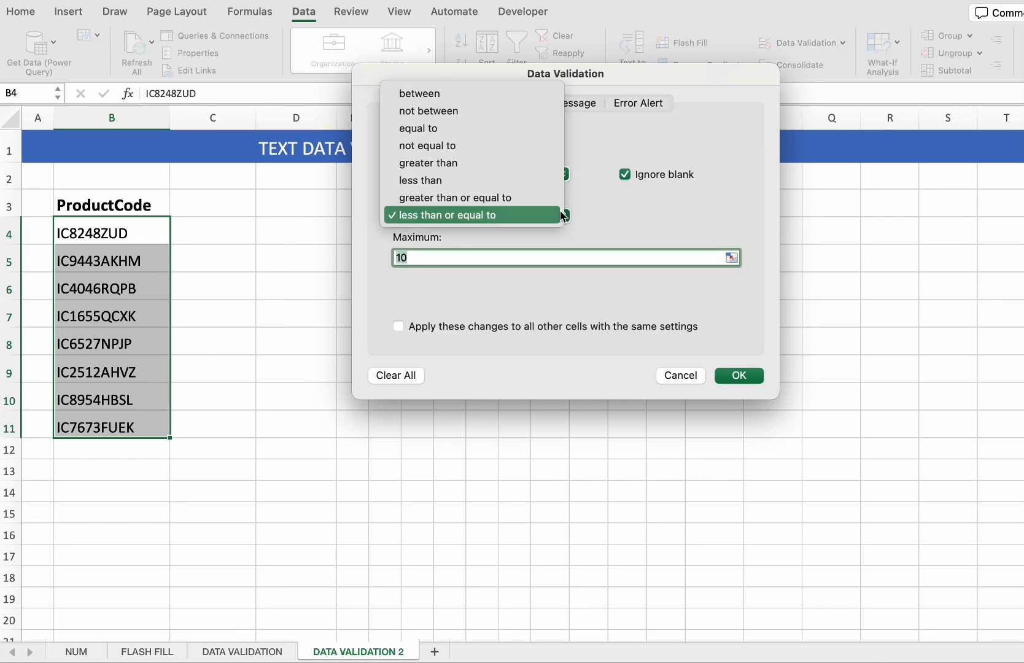
pyautogui.click(492, 94)
pyautogui.write('8')
pyautogui.click(471, 300)
pyautogui.write('10')
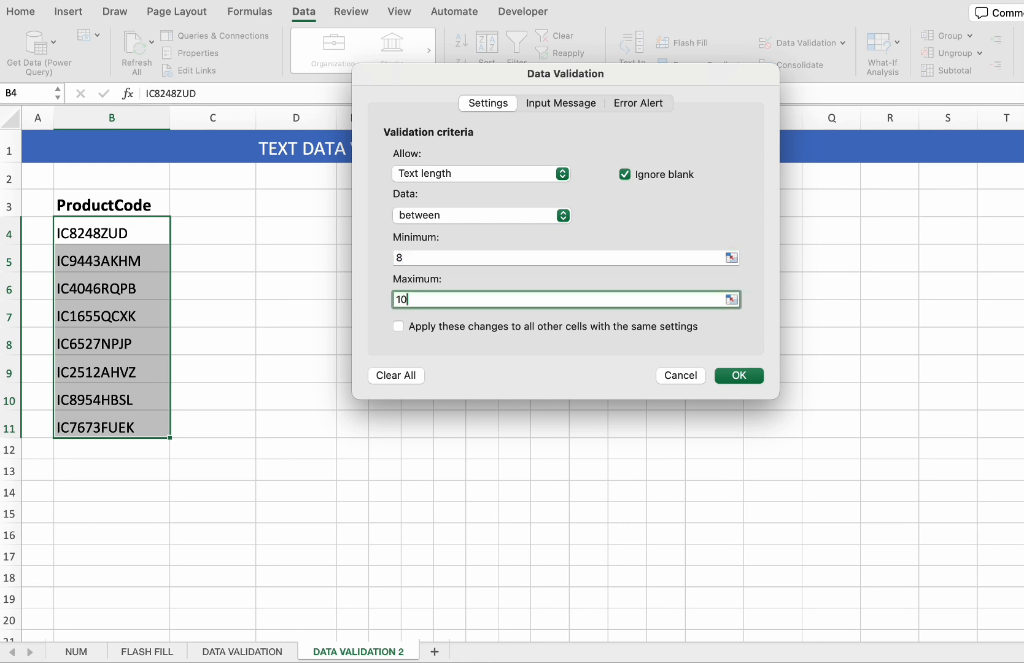
# Reword the product code error message to "Must be between 8 and 10 Character" and apply the validation changes
pyautogui.click(632, 103)
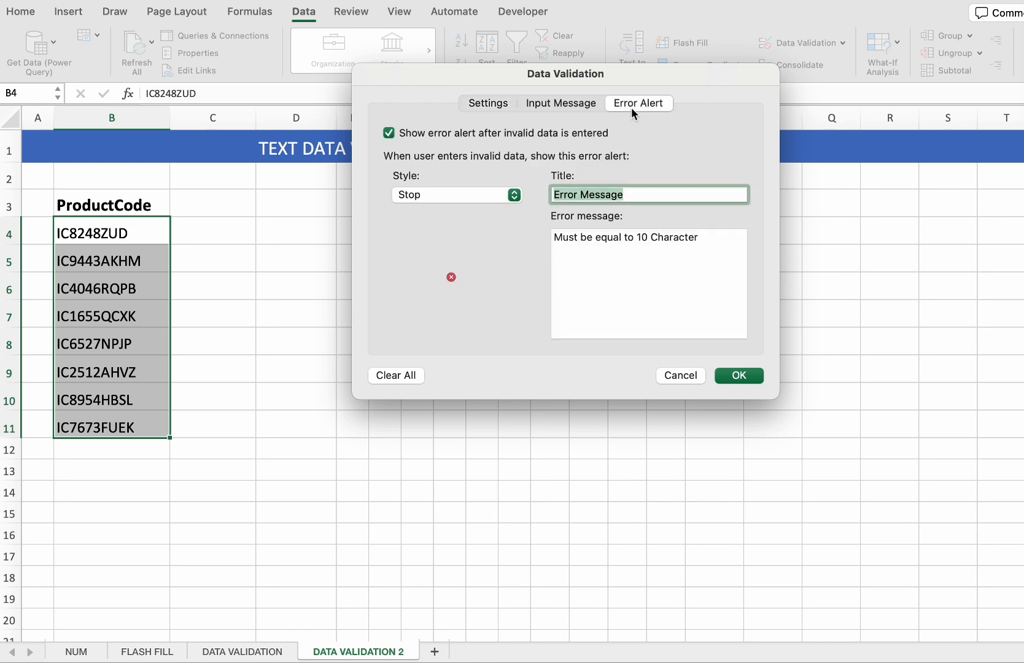
pyautogui.doubleClick(629, 238)
pyautogui.moveTo(617, 240); pyautogui.dragTo(597, 240)
pyautogui.write('betwe')
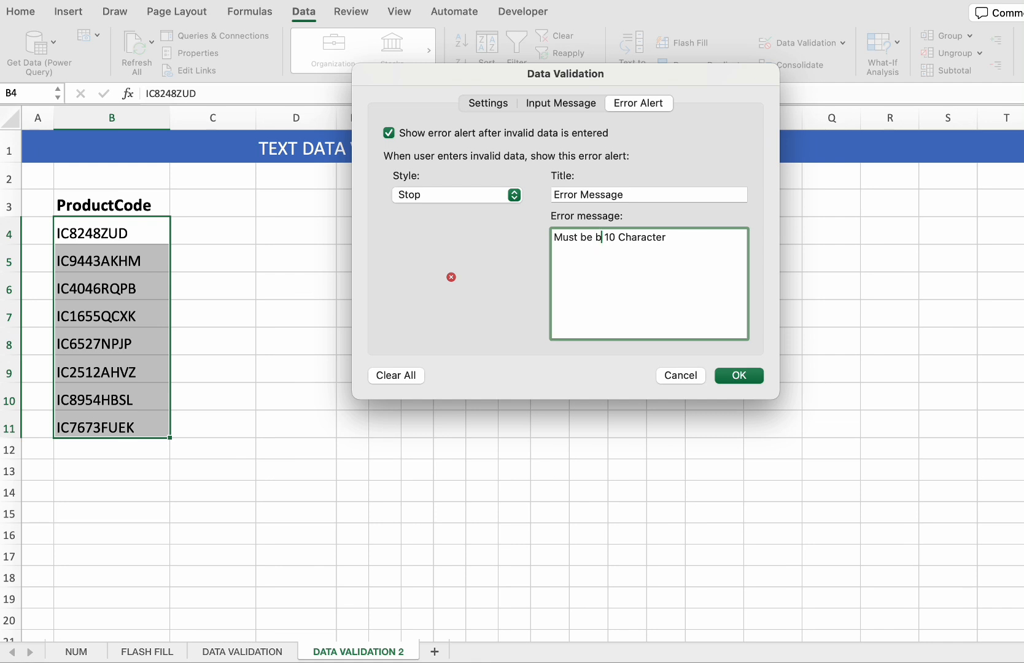
pyautogui.write('en ')
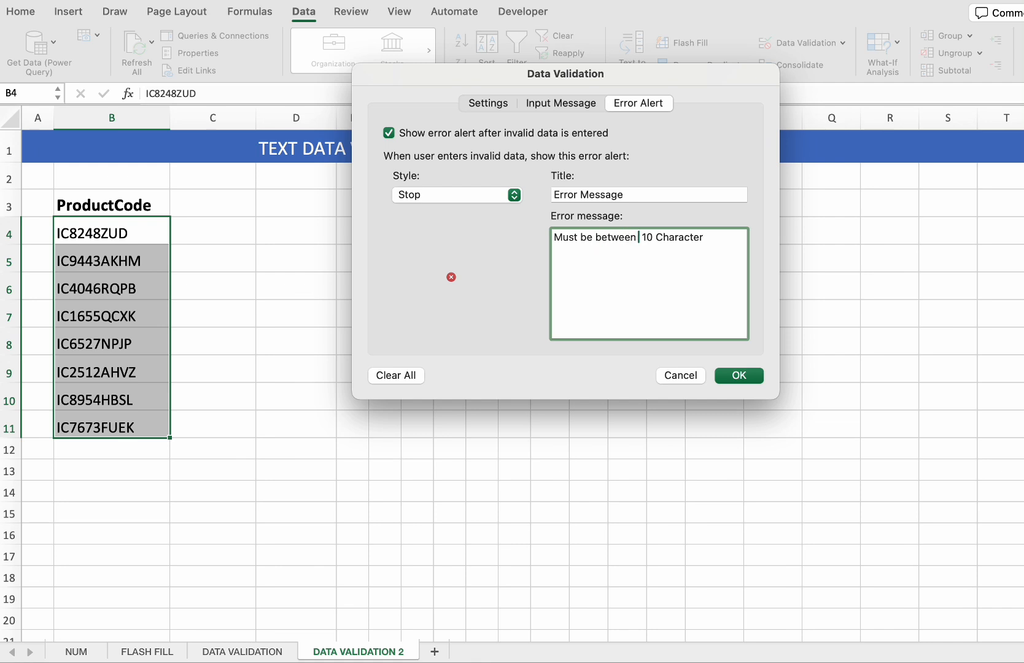
pyautogui.write('8 and')
pyautogui.click(749, 377)
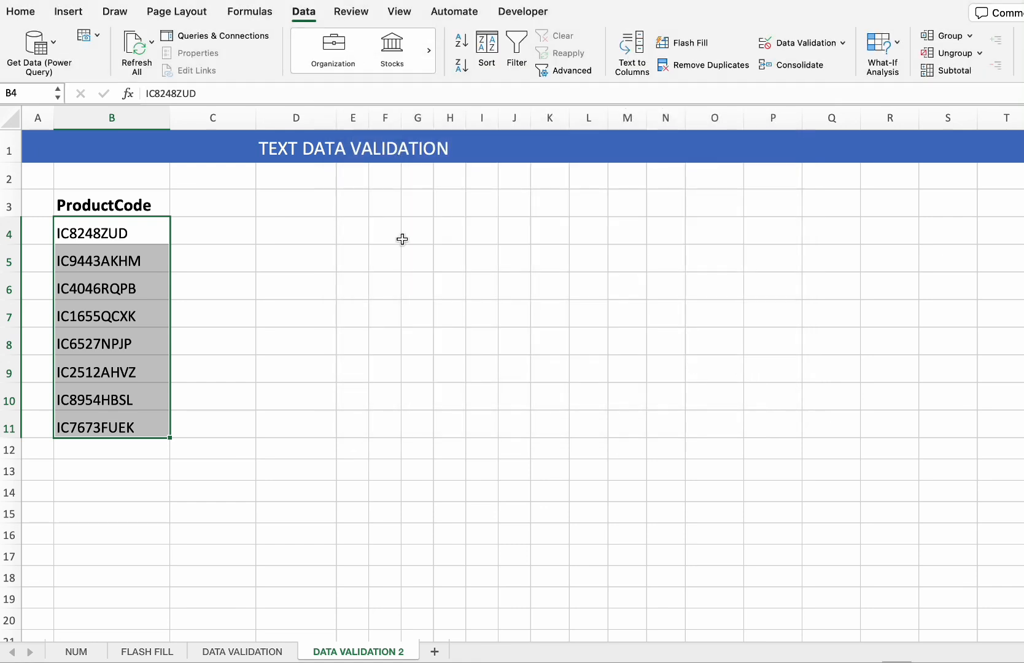
# Try the too-short code IC8248Z in cell B4, and extend it to IC8248Z34
pyautogui.click(402, 238)
pyautogui.doubleClick(151, 228)
pyautogui.press('BackSpace')
pyautogui.press('BackSpace')
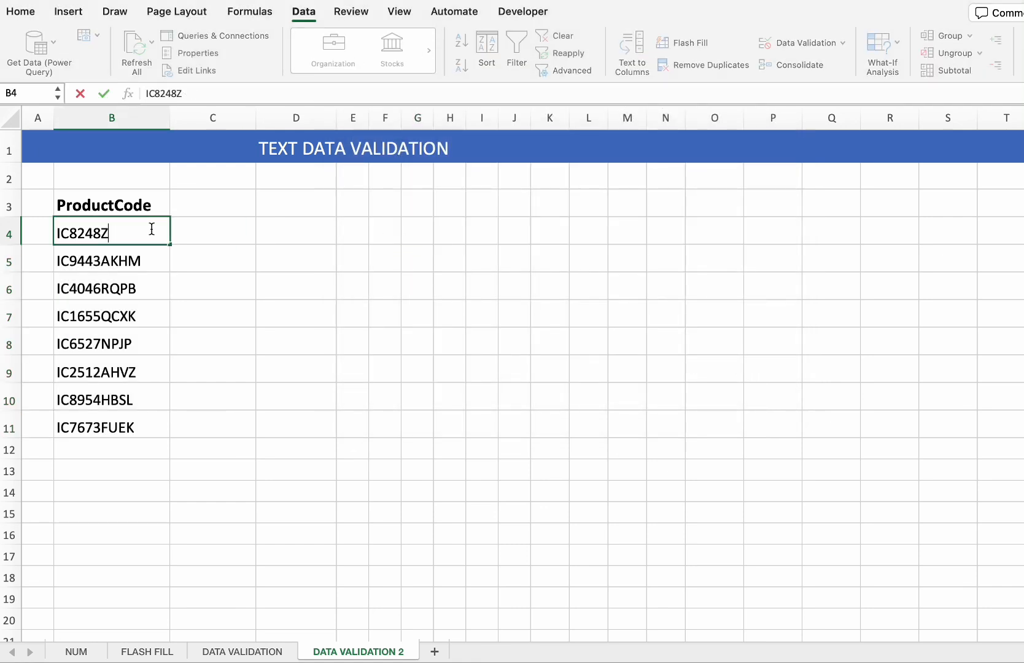
pyautogui.press('Return')
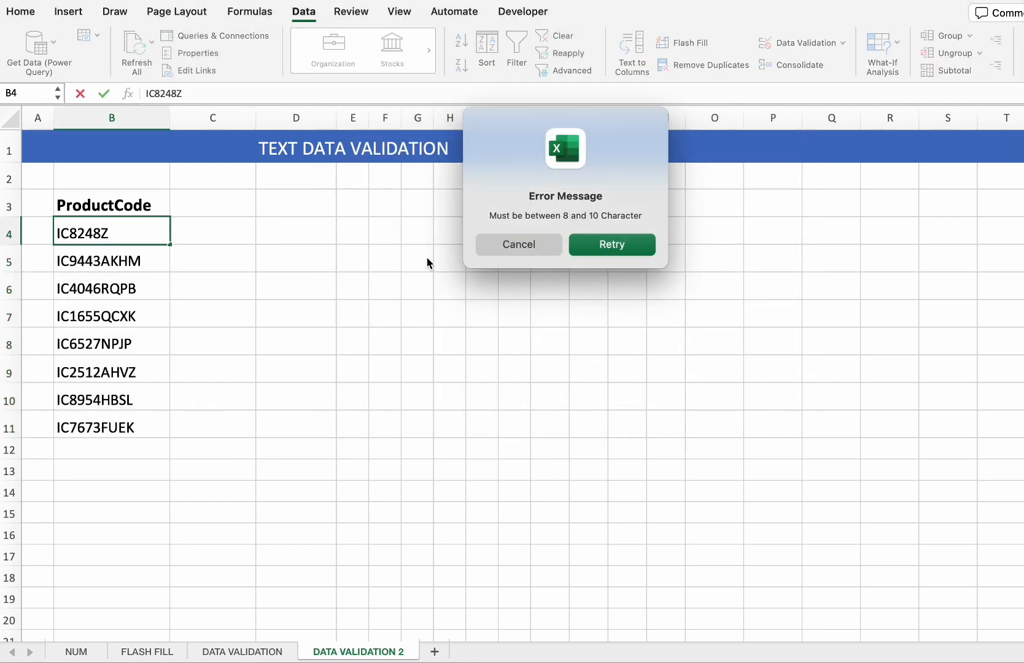
pyautogui.click(599, 246)
pyautogui.write('34')
pyautogui.click(222, 298)
# Try the overlong code IC6527NPJPY in cell B8 and choose to retry the entry
pyautogui.click(119, 343)
pyautogui.doubleClick(165, 336)
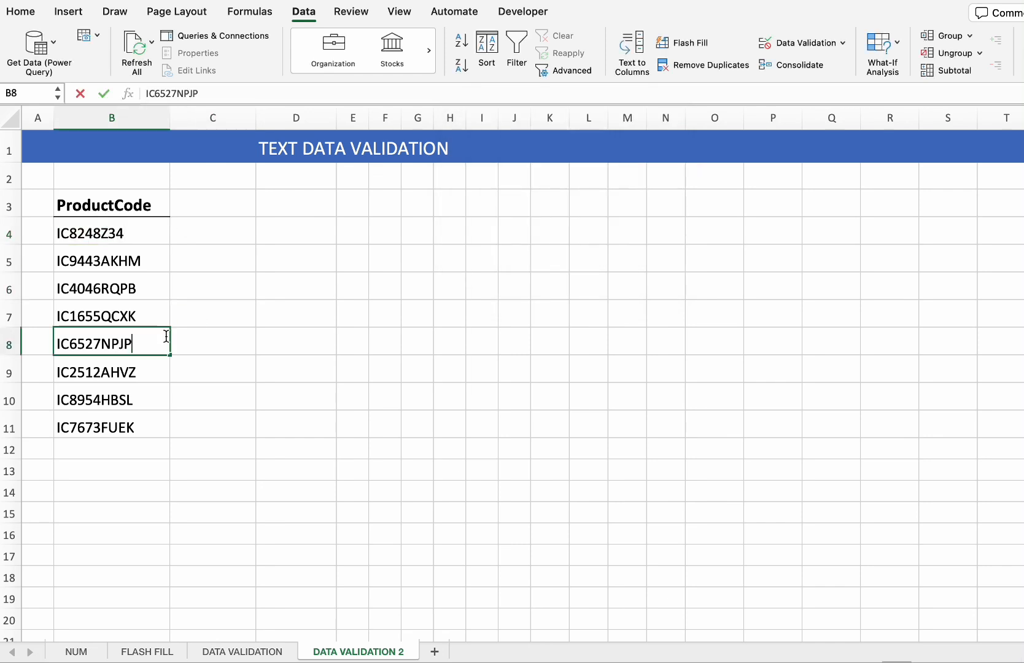
pyautogui.write('Y')
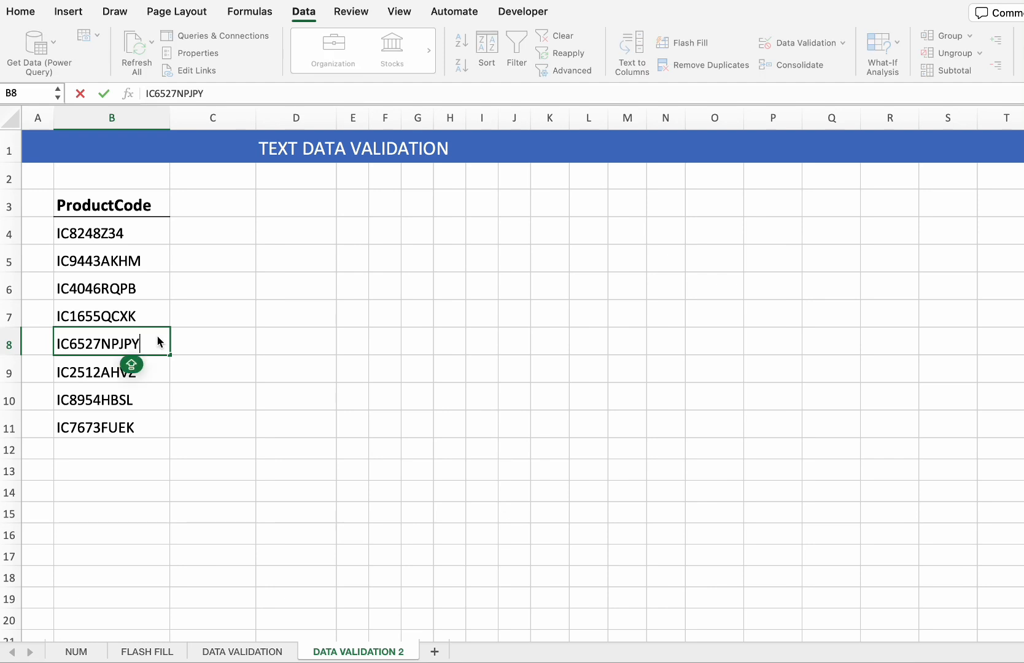
pyautogui.press('Return')
pyautogui.click(594, 247)
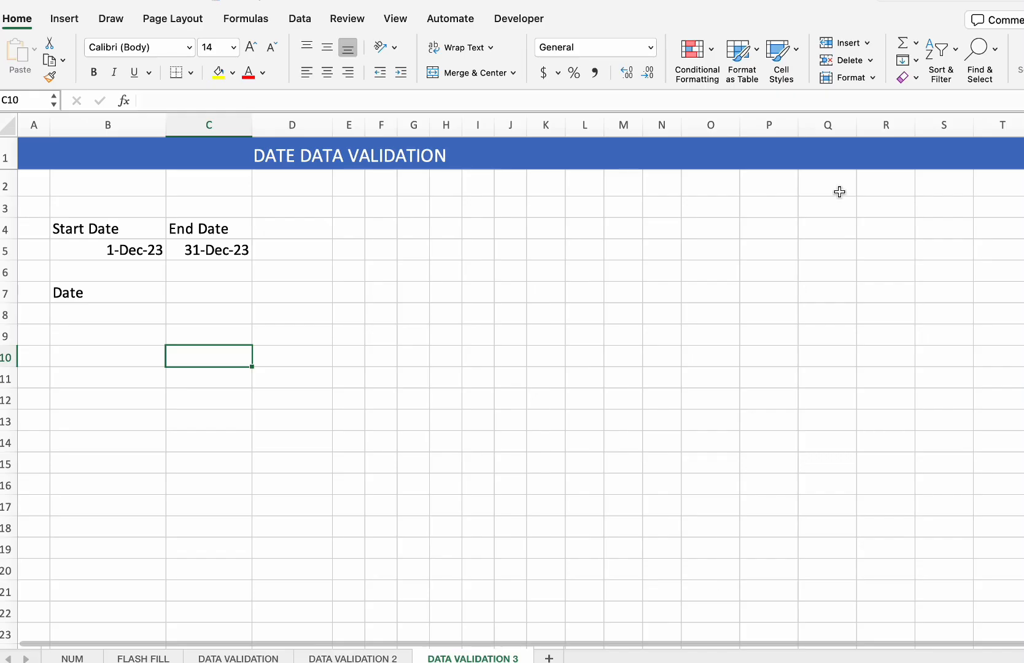
# Start a data validation rule for B8:B12 that allows dates between two limits
pyautogui.moveTo(123, 314); pyautogui.dragTo(130, 393)
pyautogui.click(303, 21)
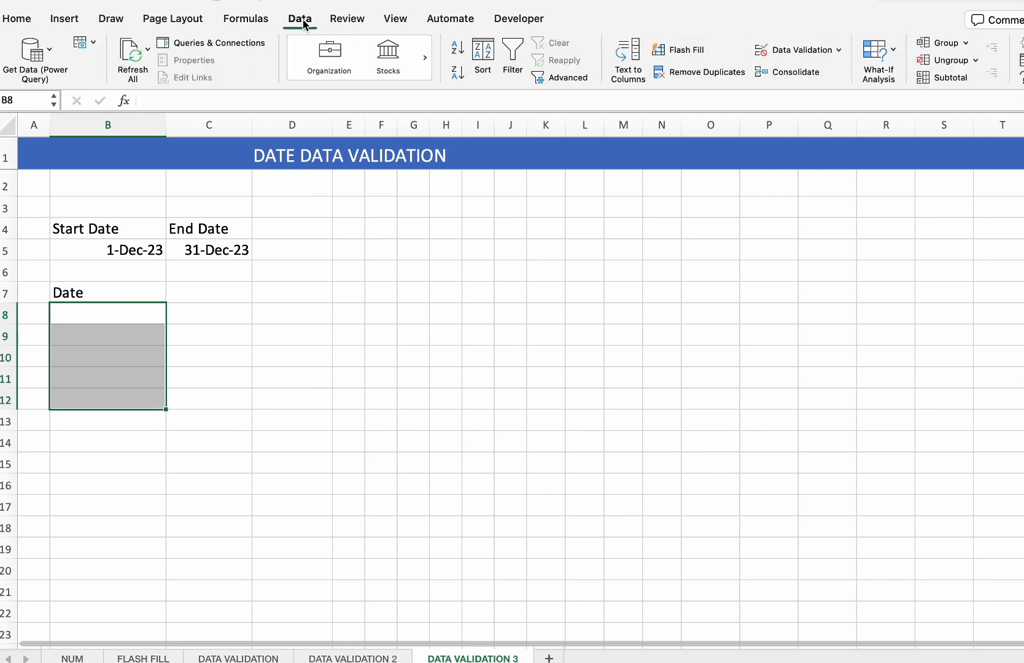
pyautogui.click(809, 53)
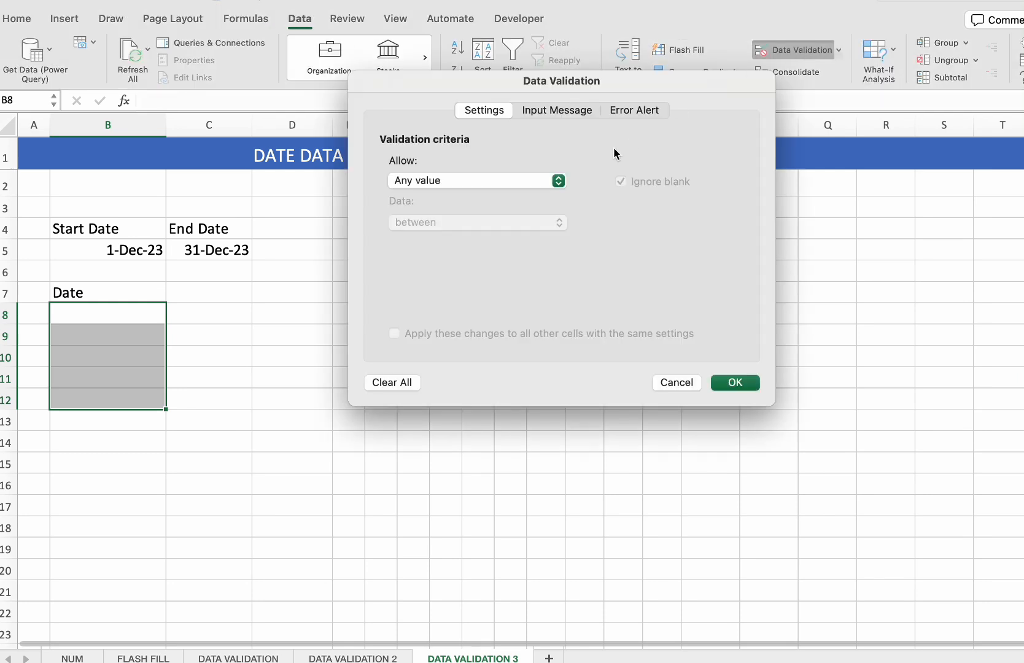
pyautogui.click(558, 180)
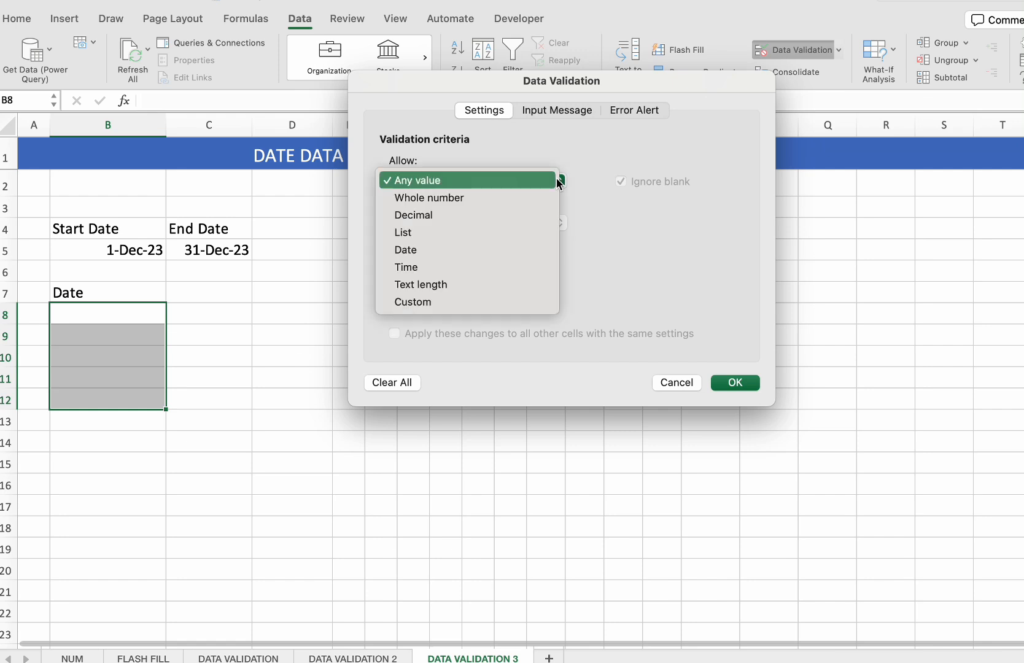
pyautogui.click(480, 252)
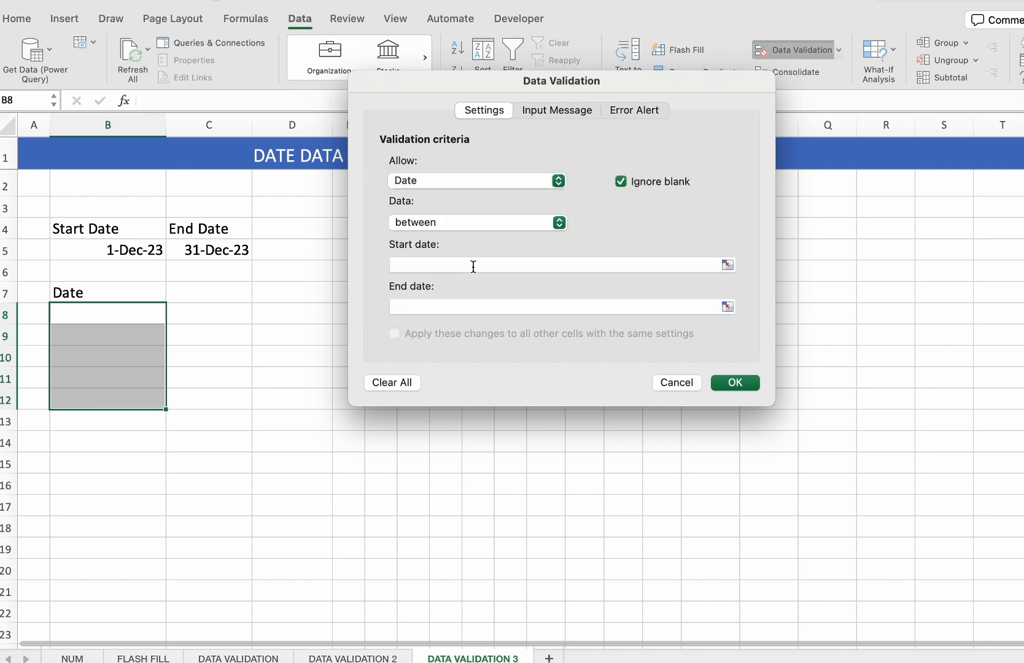
pyautogui.click(463, 265)
pyautogui.click(550, 224)
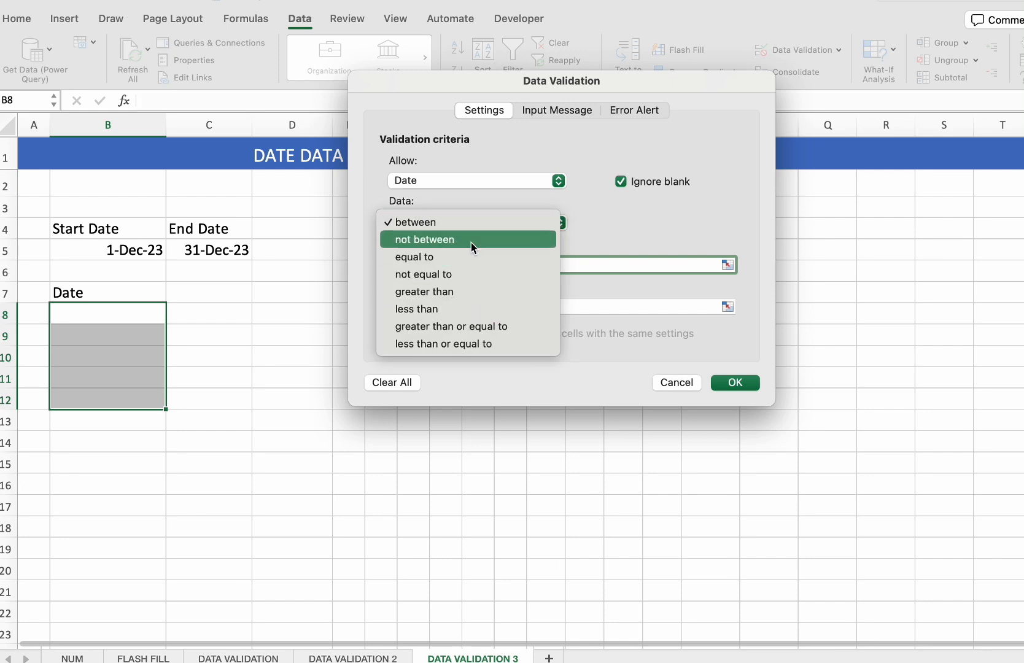
pyautogui.click(476, 221)
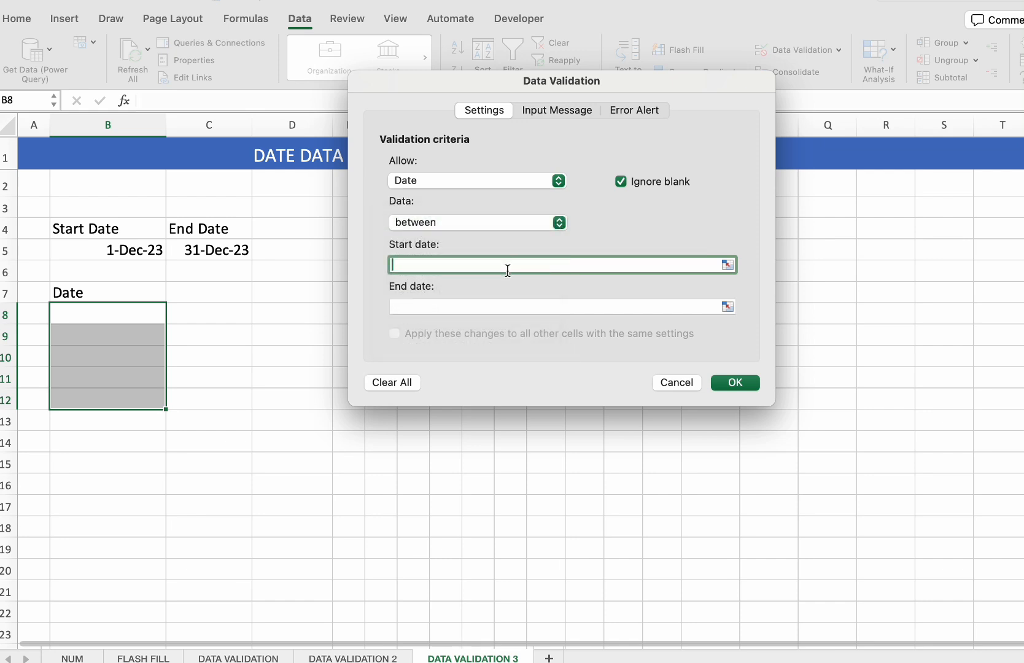
# Set the date rule's start date to =B5 and end date to =C5, and apply the validation
pyautogui.click(138, 251)
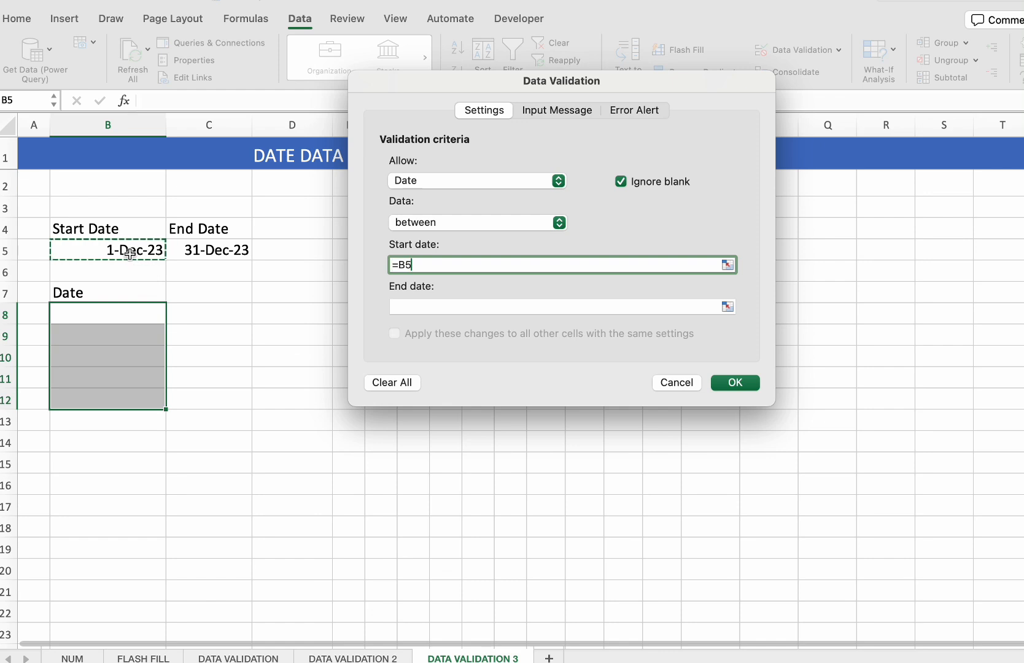
pyautogui.click(533, 309)
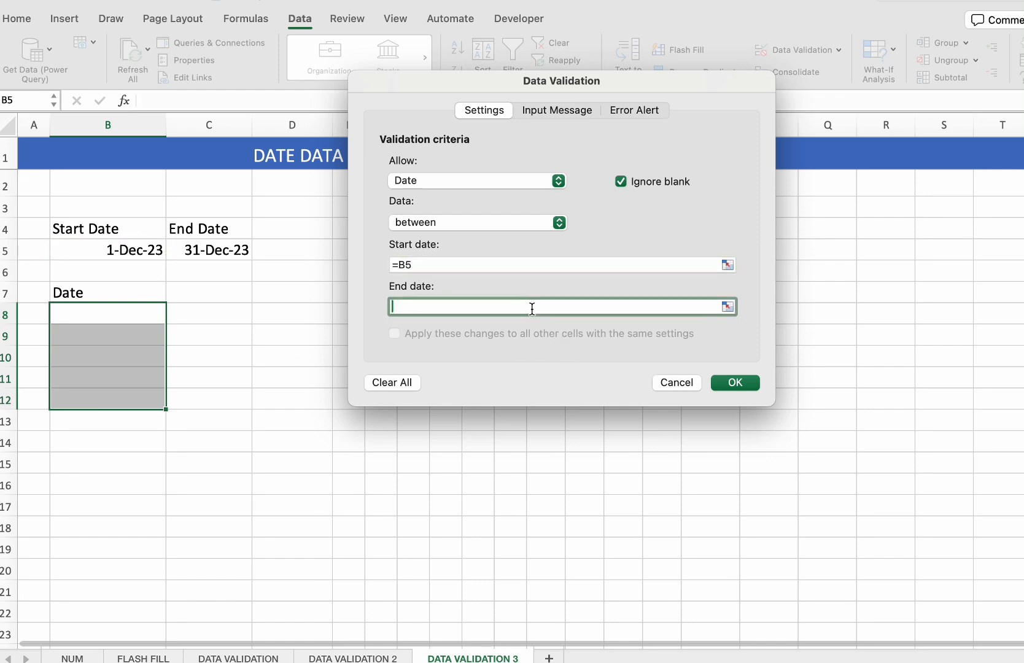
pyautogui.click(218, 251)
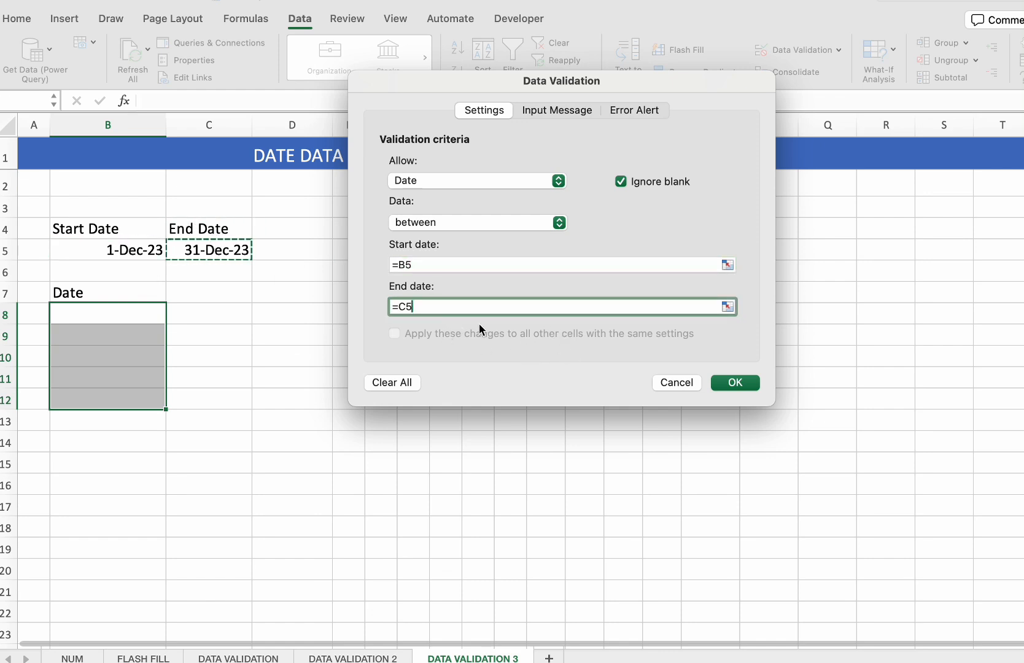
pyautogui.click(739, 382)
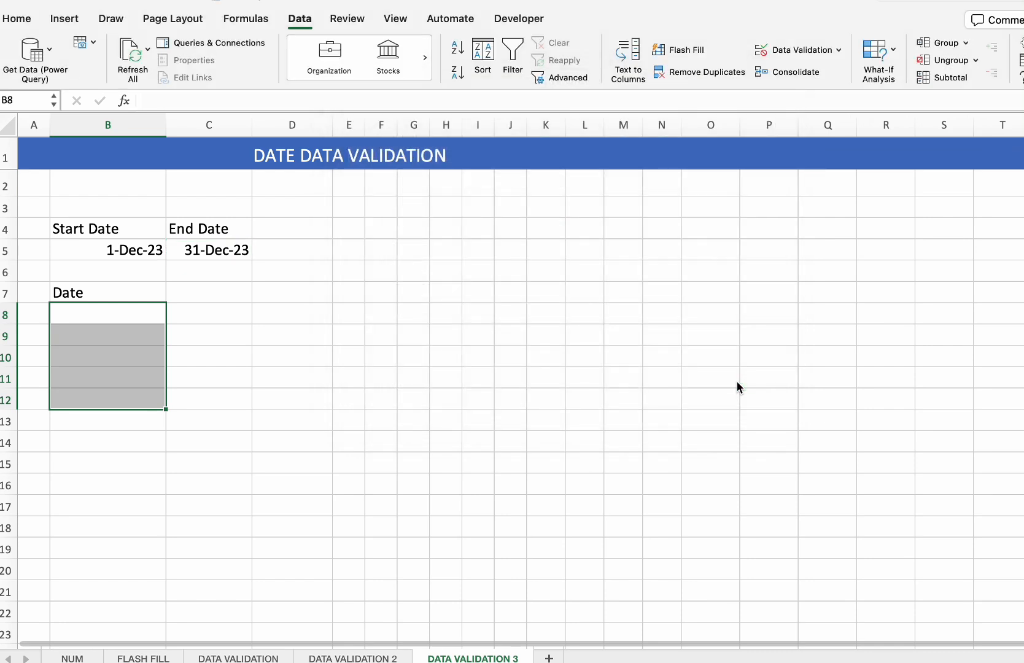
# Enter the date 12/05/2023 in cell B8
pyautogui.click(112, 316)
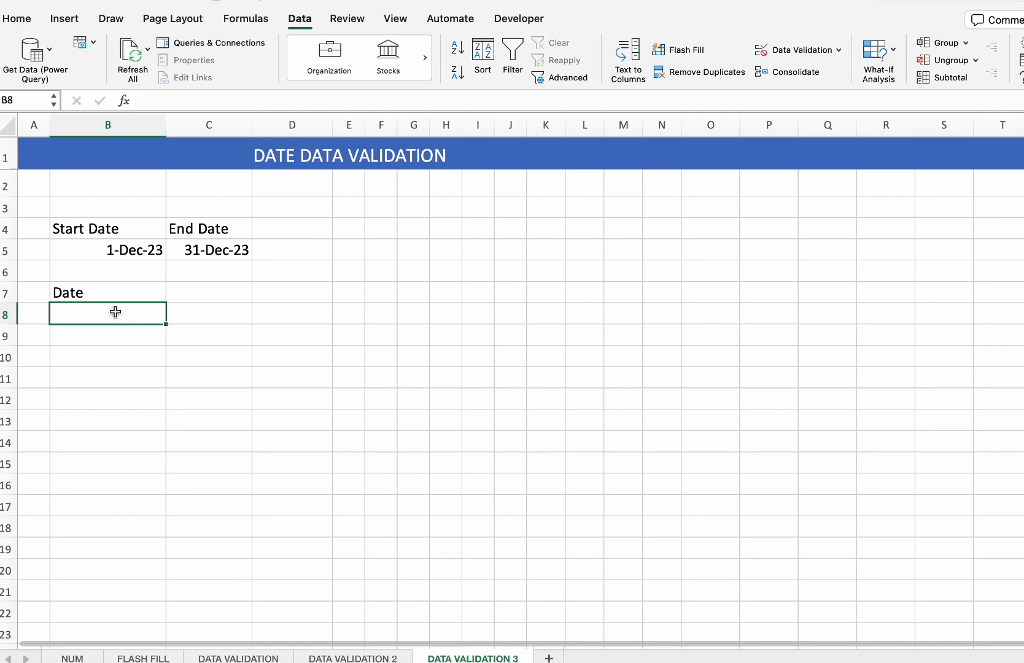
pyautogui.click(16, 20)
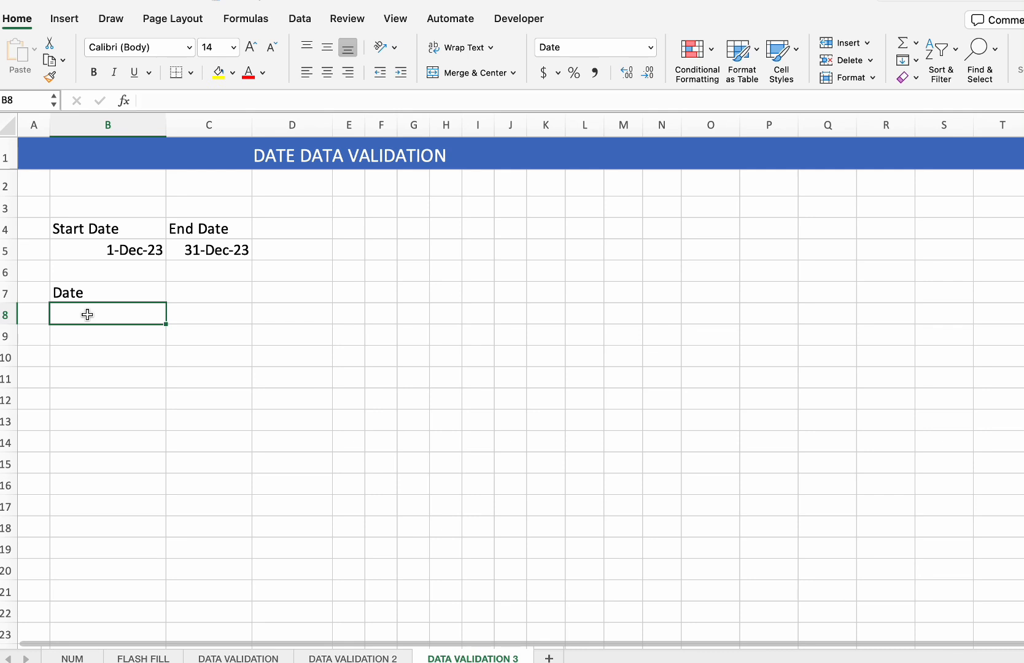
pyautogui.write('12')
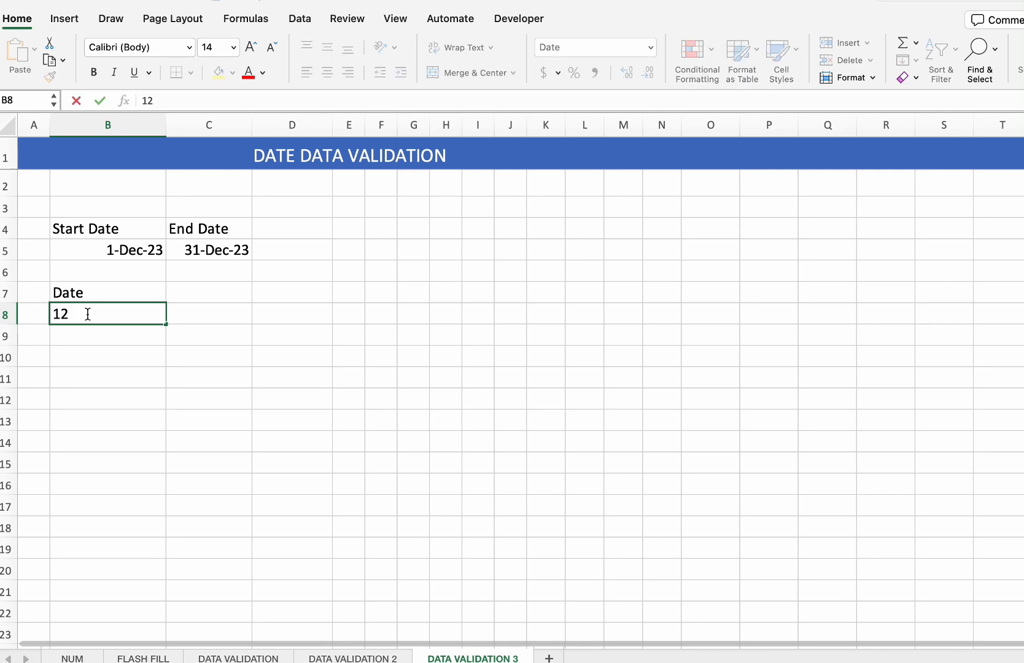
pyautogui.write('/05/2023')
pyautogui.press('Return')
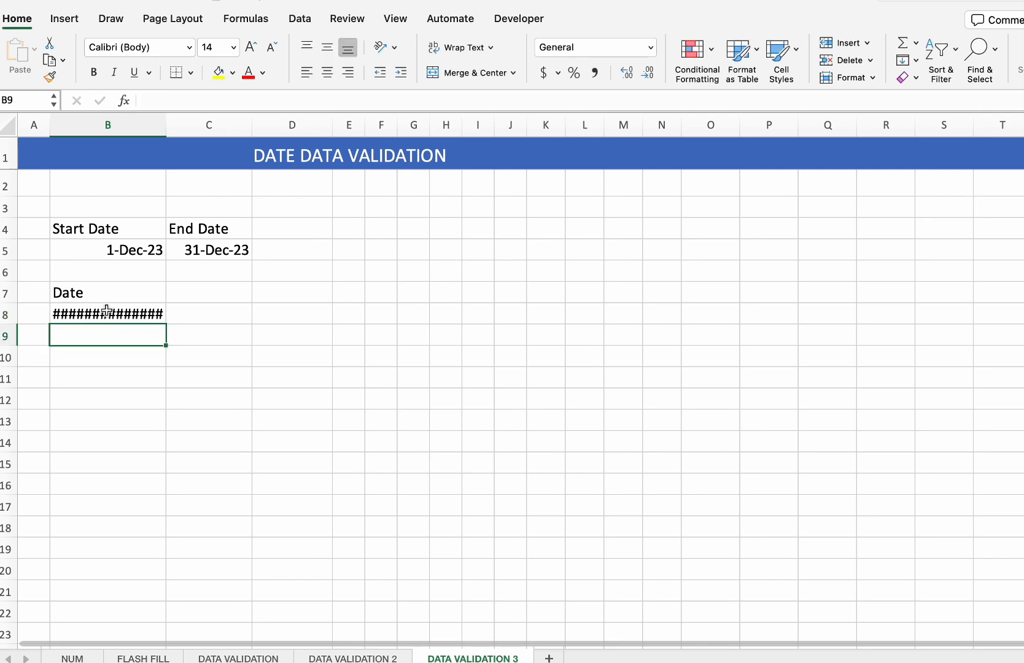
# Format cell B8 as Short Date
pyautogui.click(106, 312)
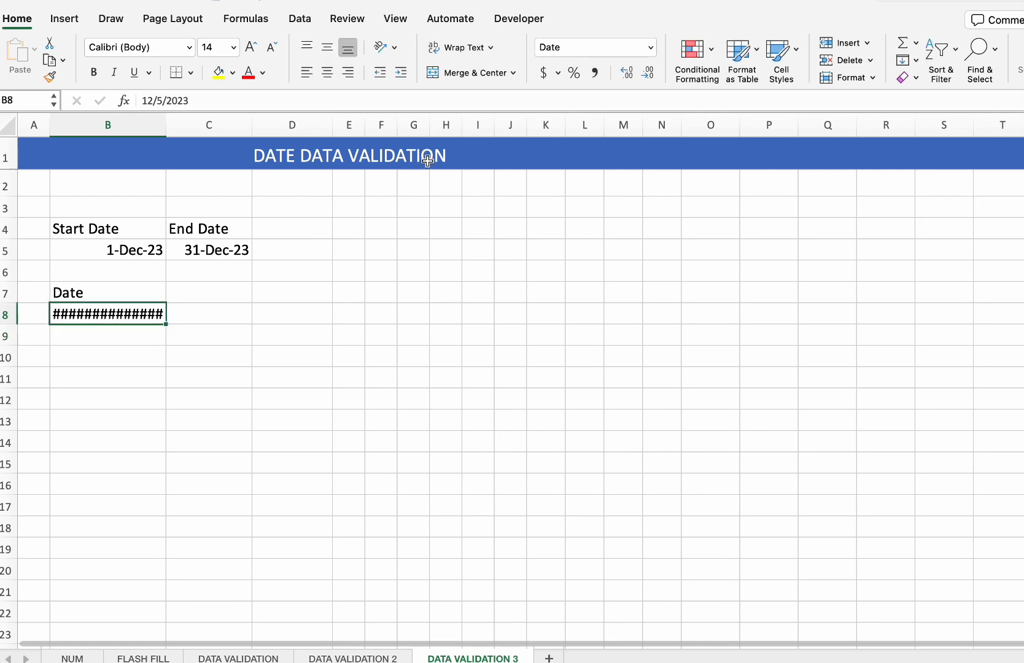
pyautogui.click(652, 46)
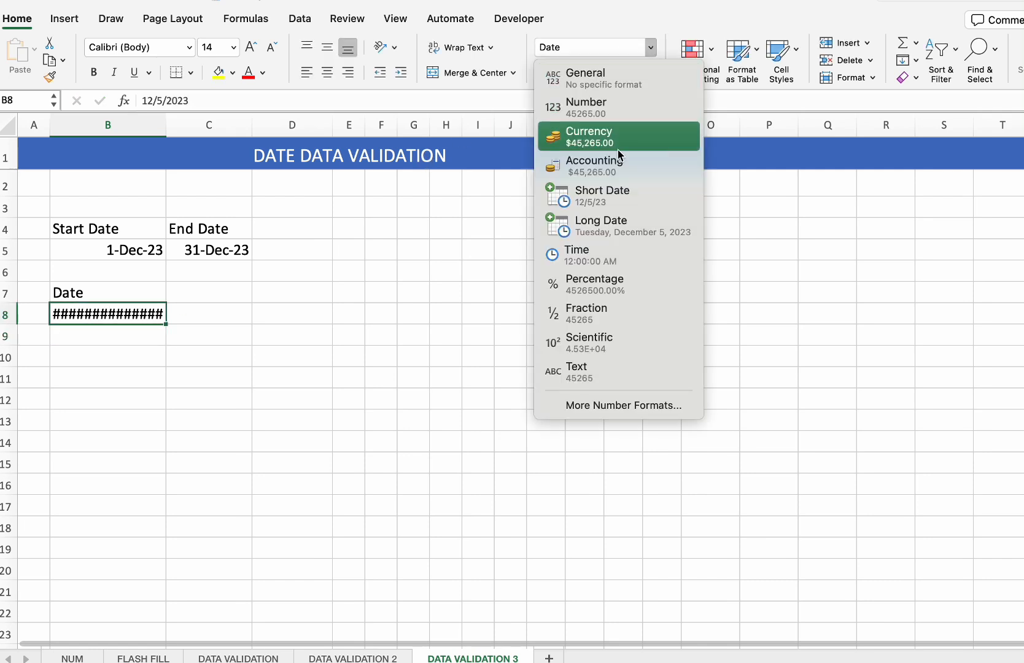
pyautogui.click(629, 201)
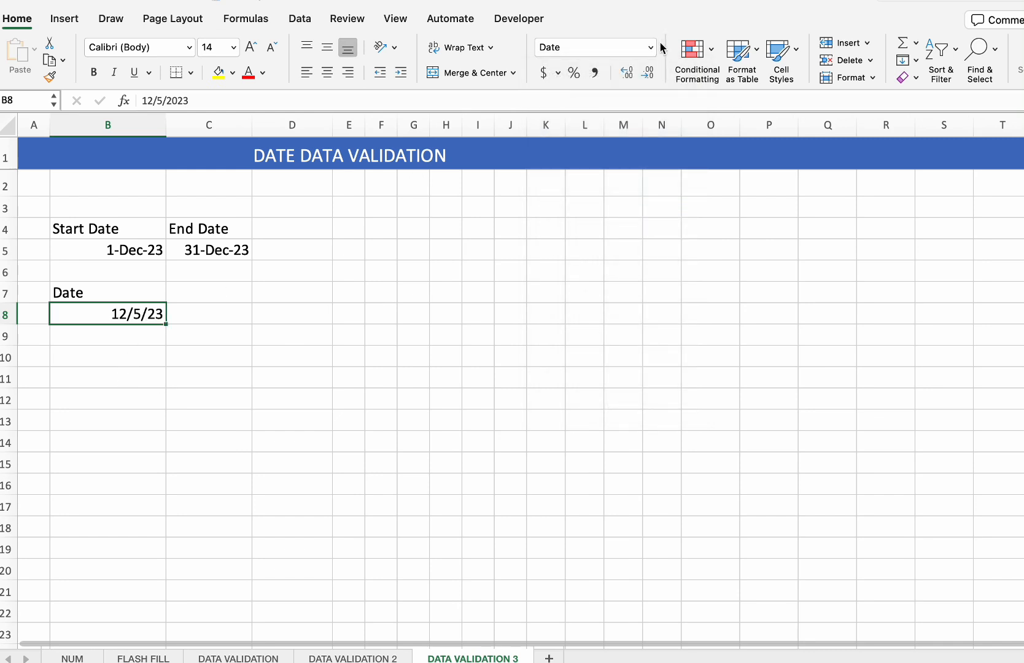
# Try changing the date in B8 to 12/5/2024 and choose to retry the entry
pyautogui.doubleClick(134, 315)
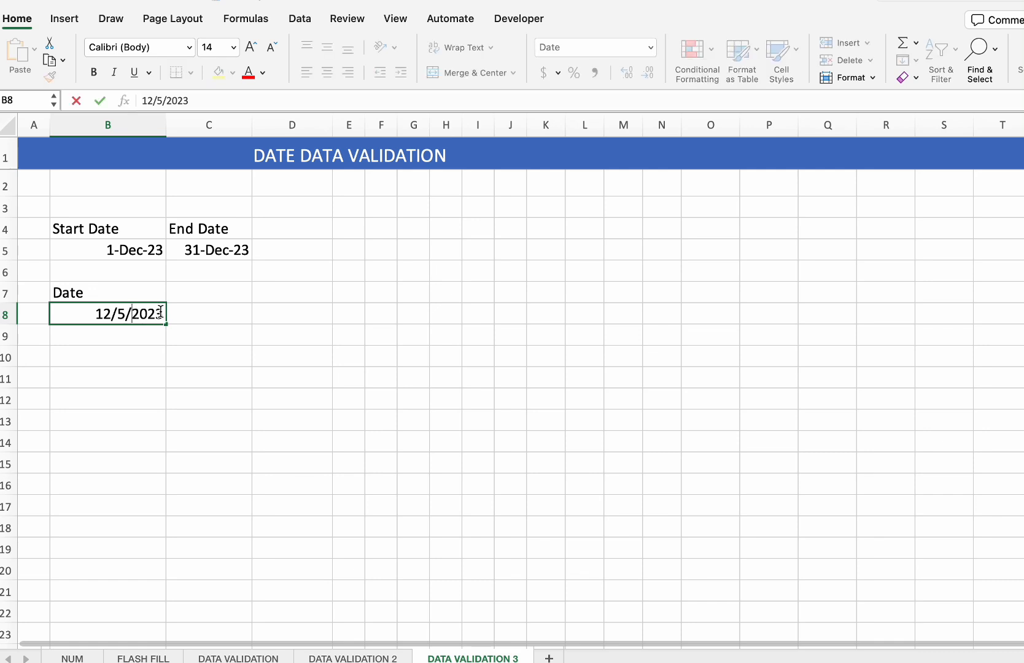
pyautogui.press('BackSpace')
pyautogui.write('4')
pyautogui.press('Return')
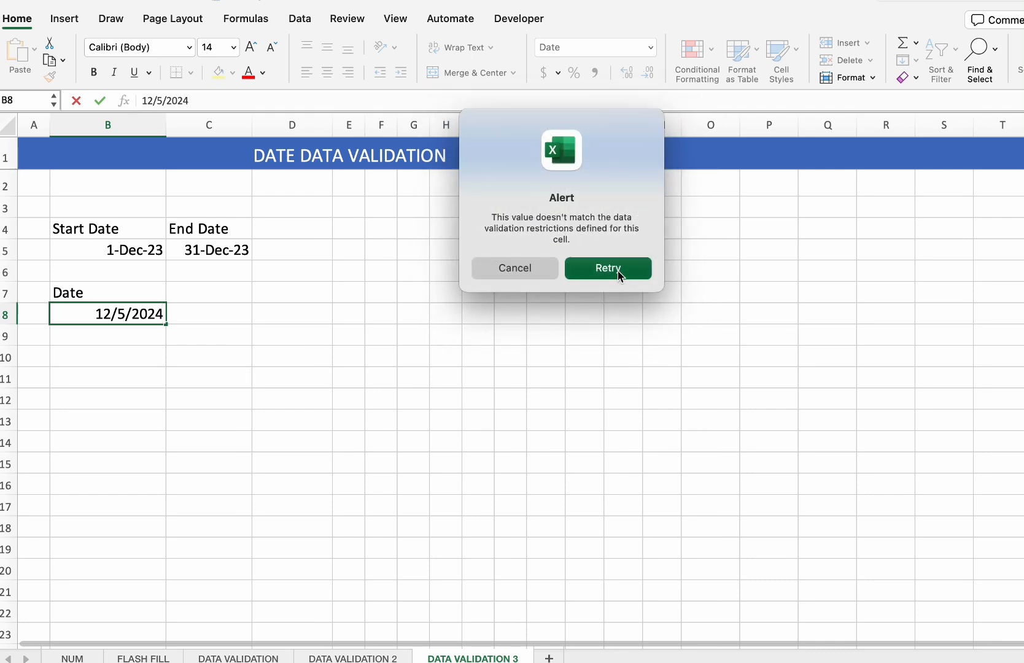
pyautogui.click(619, 272)
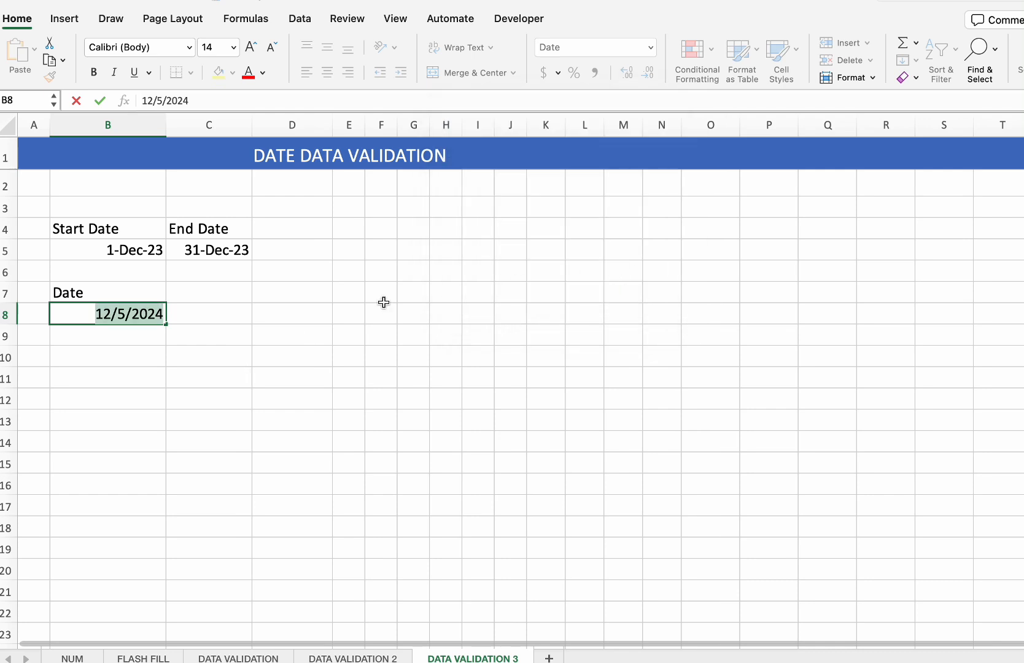
# Change the year of the date in B8 back to 2023
pyautogui.click(162, 314)
pyautogui.press('BackSpace')
pyautogui.write('3')
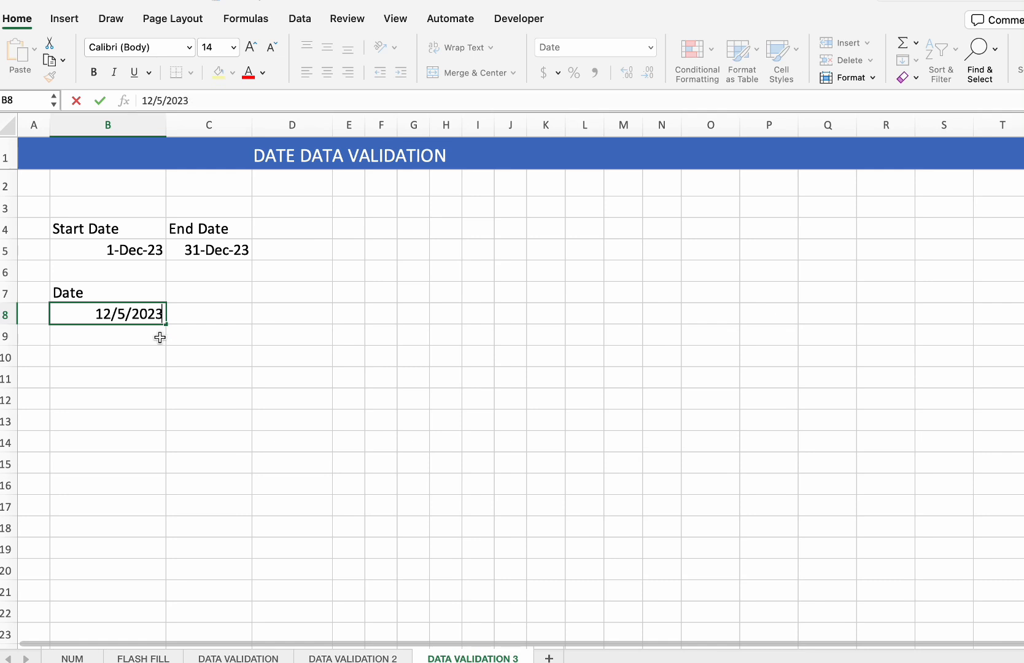
# Enter the date 12/01/2023 in cell B9
pyautogui.click(105, 332)
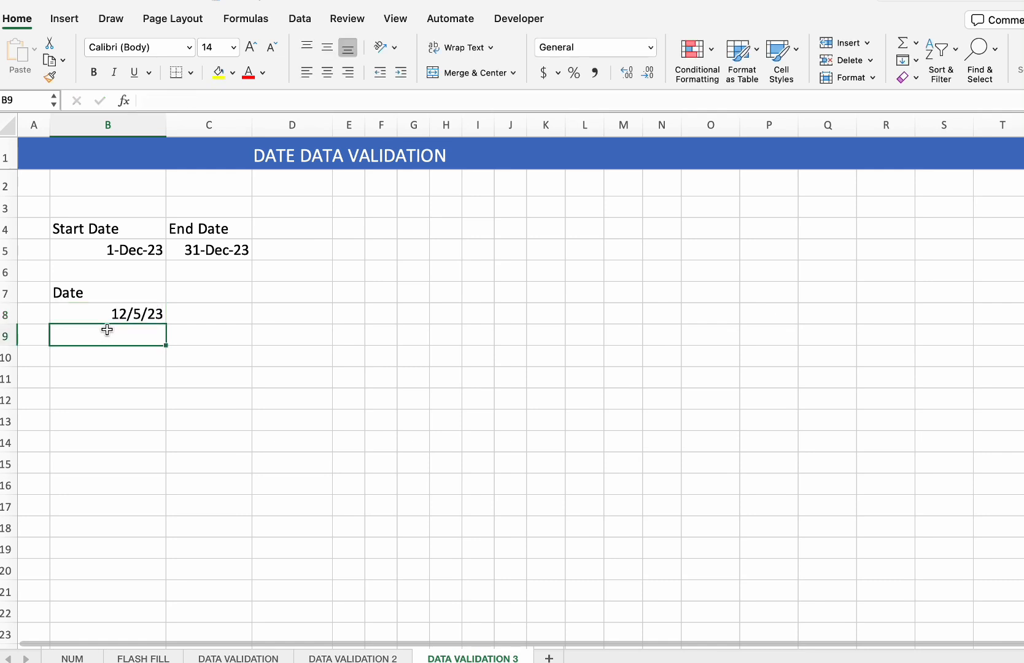
pyautogui.write('0')
pyautogui.press('BackSpace')
pyautogui.write('12/01/2023')
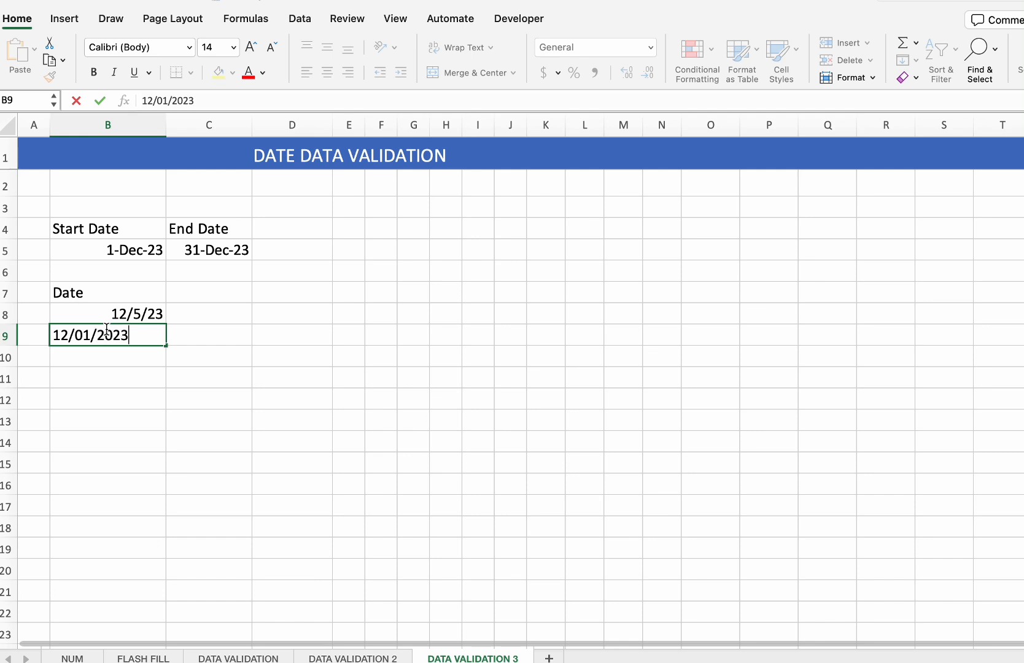
pyautogui.press('Return')
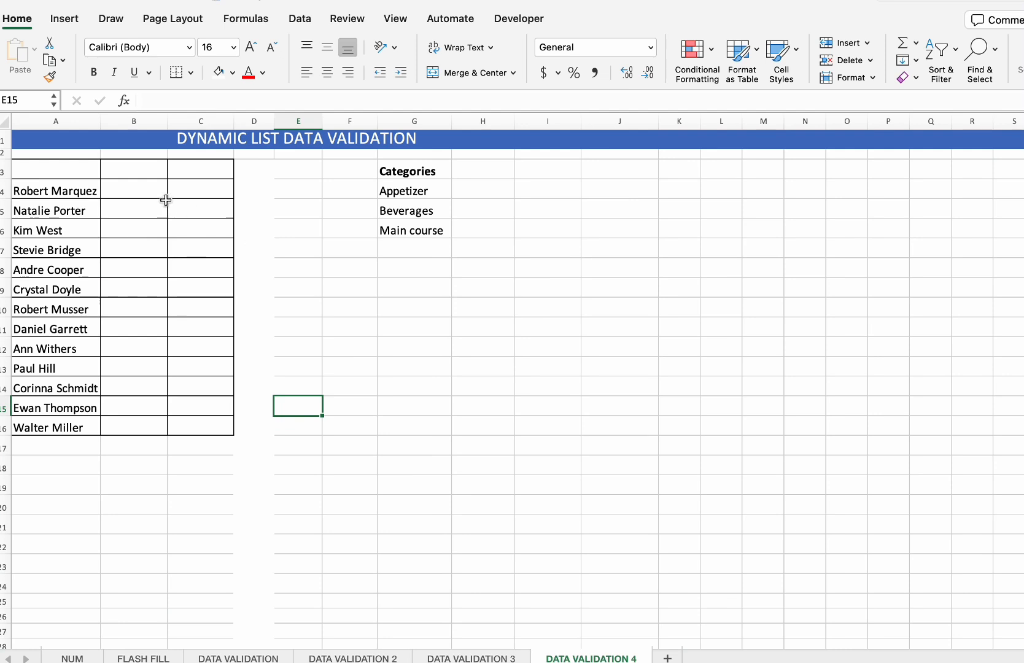
# Start a data validation rule for B4:B16 in the dynamic list table that allows a list
pyautogui.moveTo(142, 189); pyautogui.dragTo(154, 424)
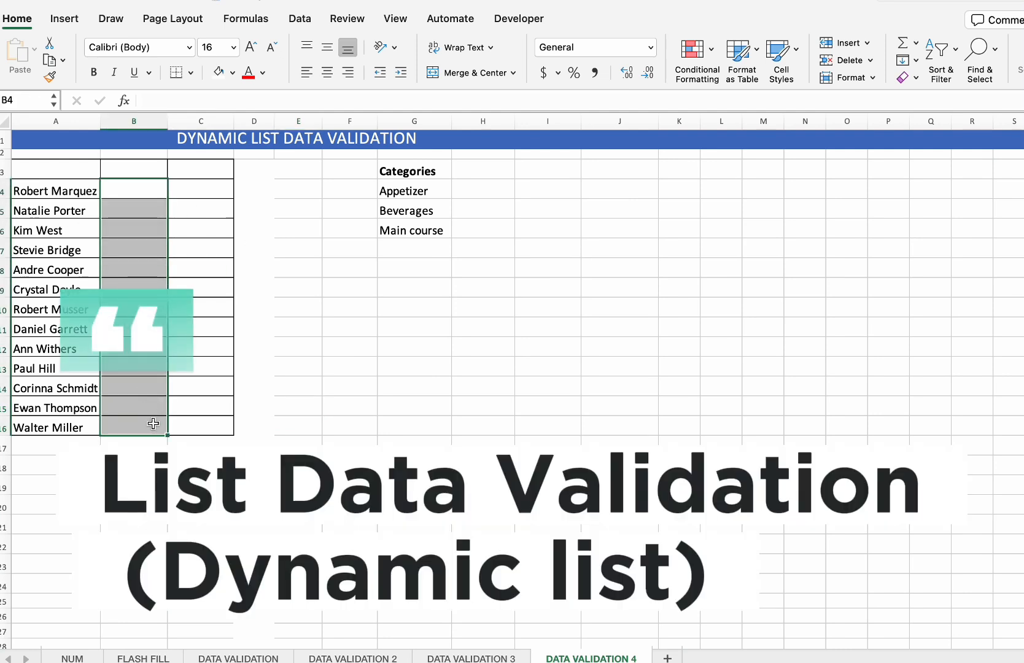
pyautogui.click(291, 23)
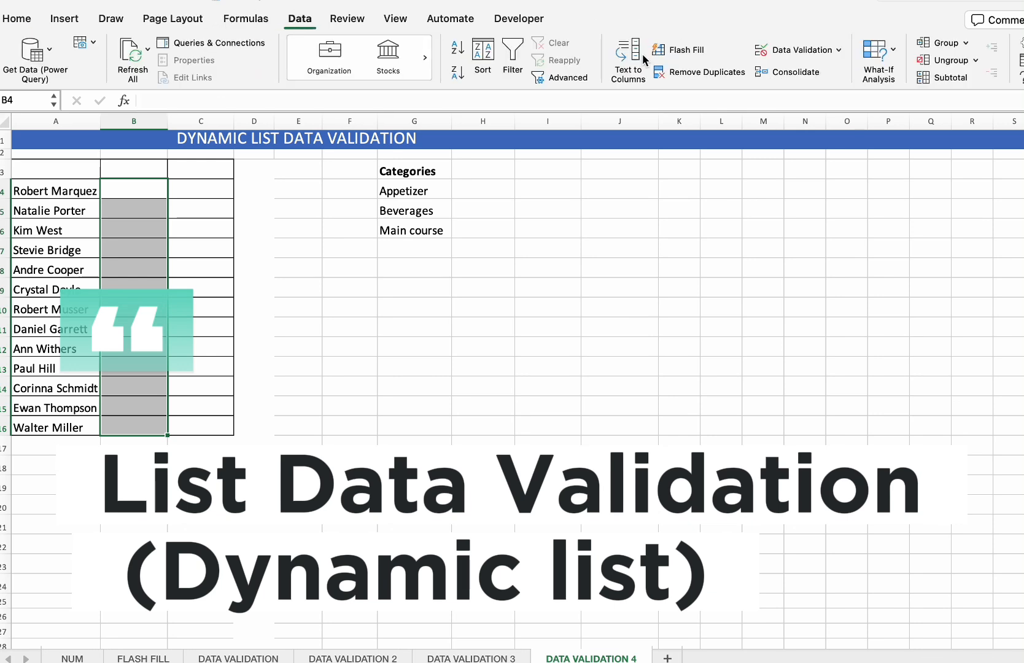
pyautogui.click(796, 54)
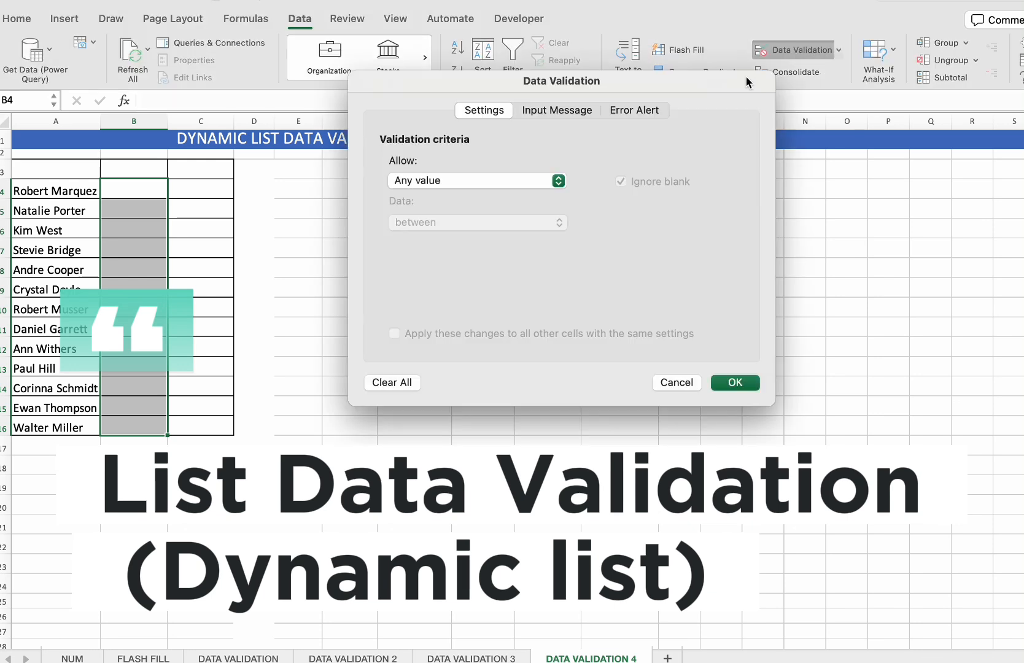
pyautogui.click(558, 180)
pyautogui.click(495, 233)
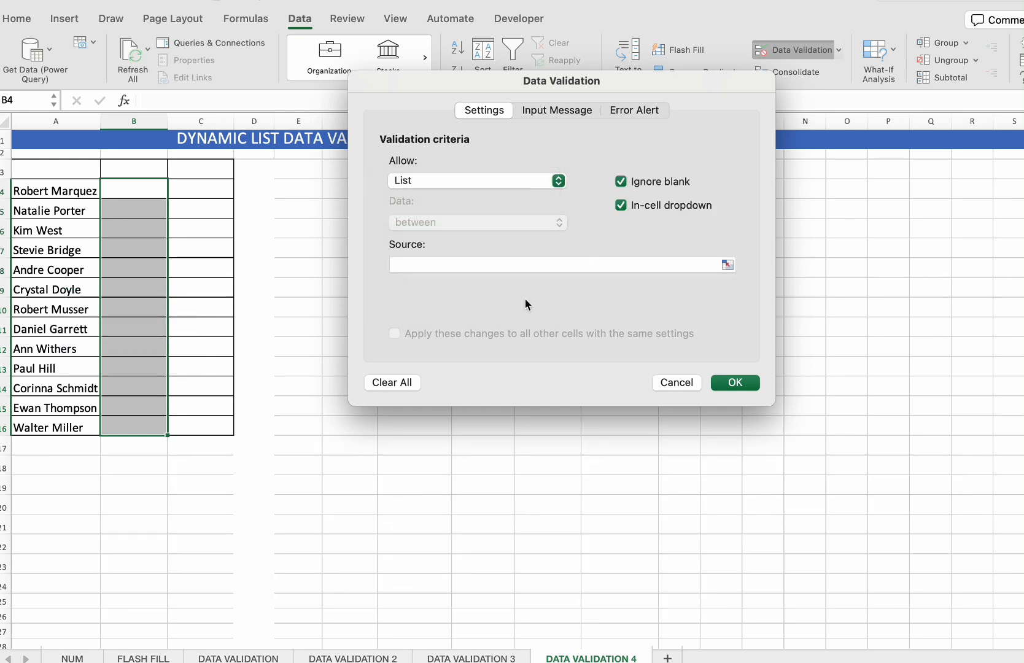
# Try entering the category names directly as the list source, starting with Appetizer, and clear the entry
pyautogui.click(519, 270)
pyautogui.moveTo(597, 79); pyautogui.dragTo(675, 168)
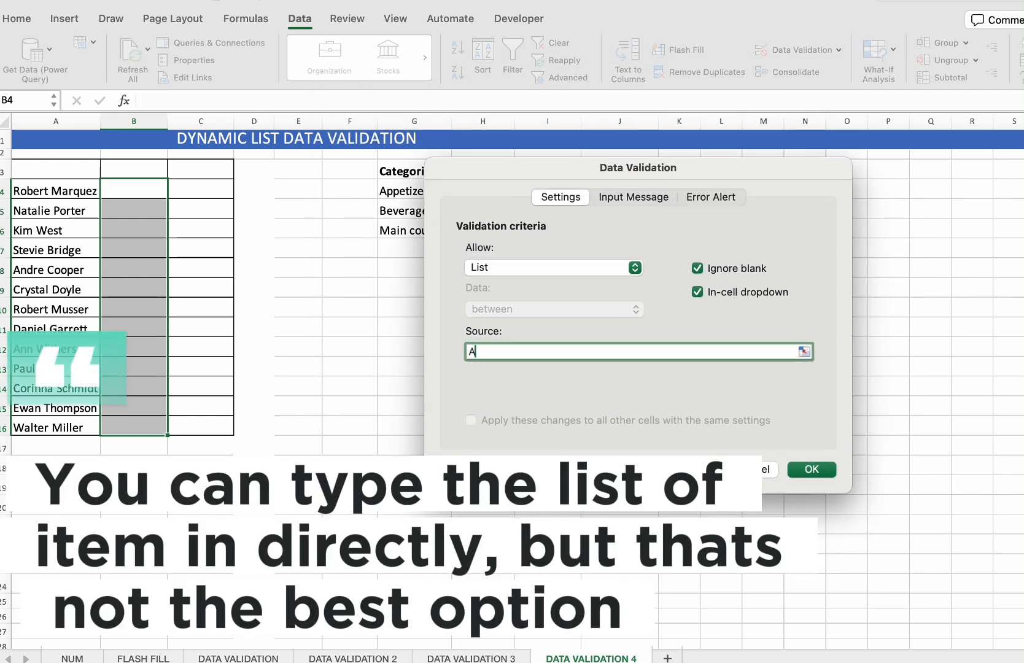
pyautogui.write('Appetizer,Bevarag')
pyautogui.press('BackSpace')
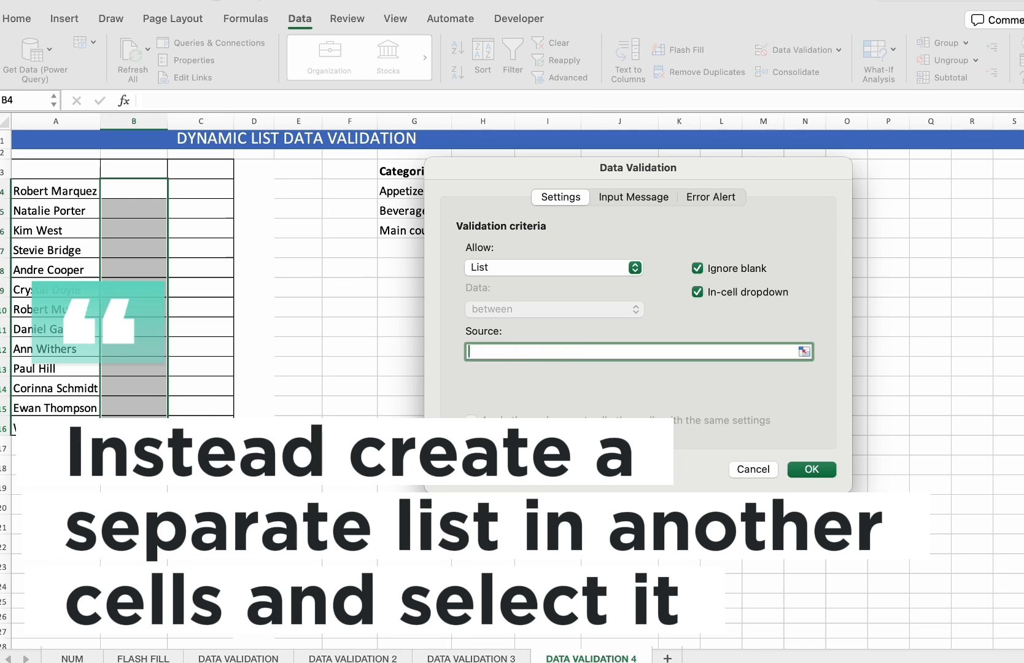
# Set the list source to the category cells $G$4:$G$6 and apply the validation
pyautogui.click(804, 353)
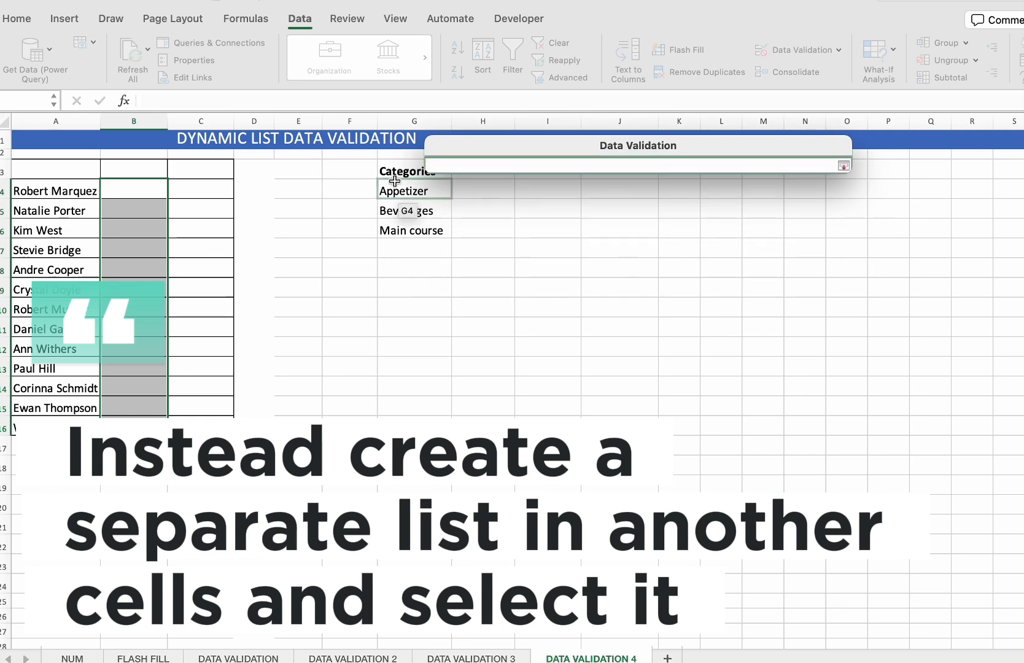
pyautogui.moveTo(398, 190); pyautogui.dragTo(410, 225)
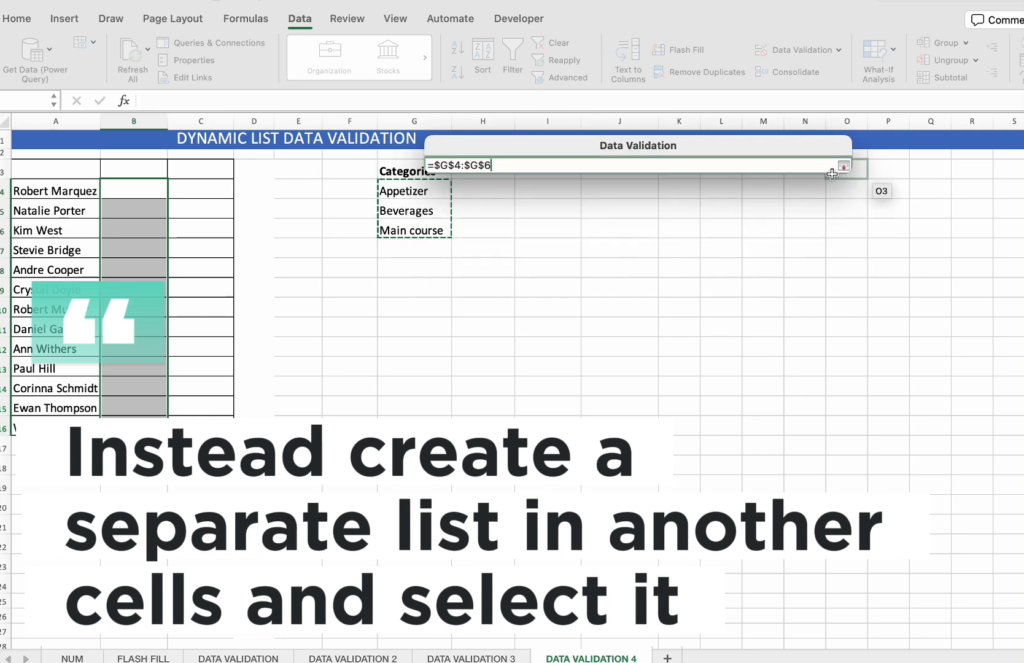
pyautogui.click(844, 167)
pyautogui.click(809, 470)
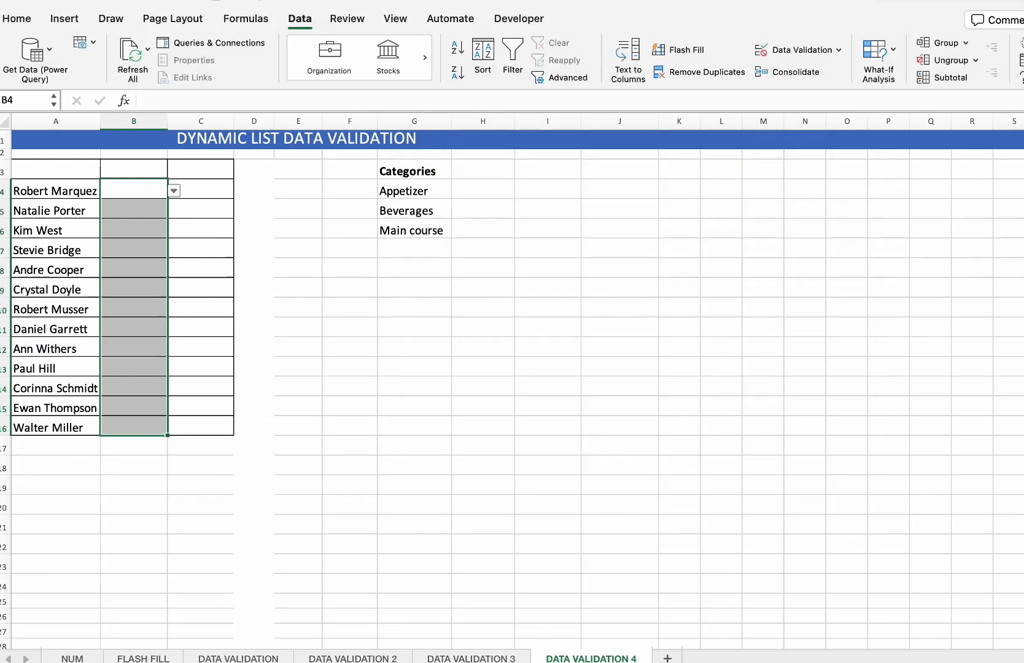
# Choose Appetizer for cell B4 and Main course for cell B5 from the in-cell lists
pyautogui.click(175, 192)
pyautogui.click(155, 206)
pyautogui.click(158, 209)
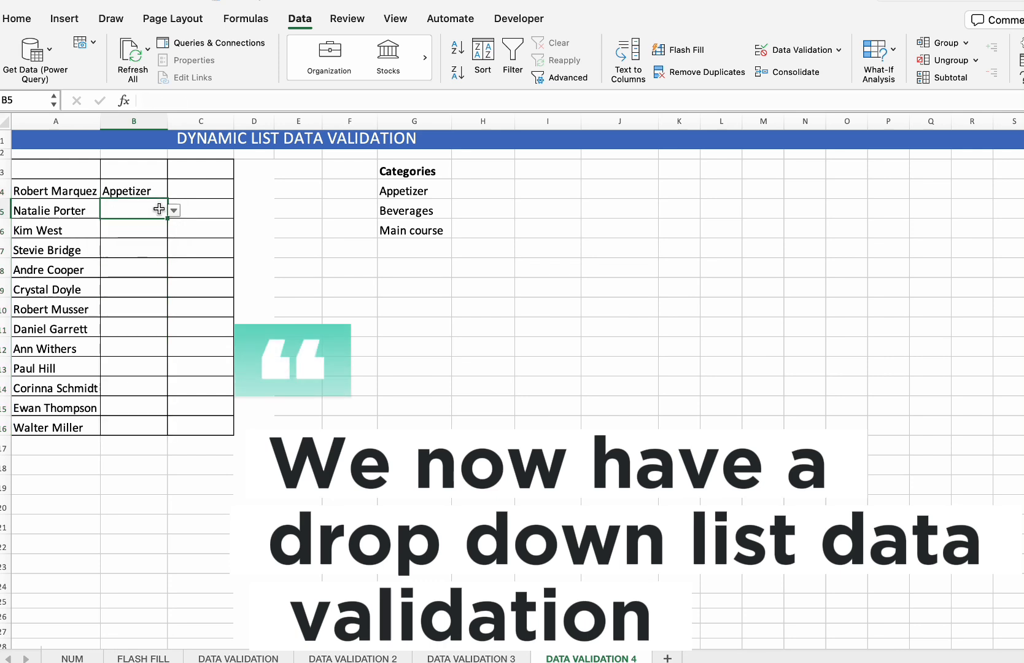
pyautogui.click(175, 210)
pyautogui.click(153, 258)
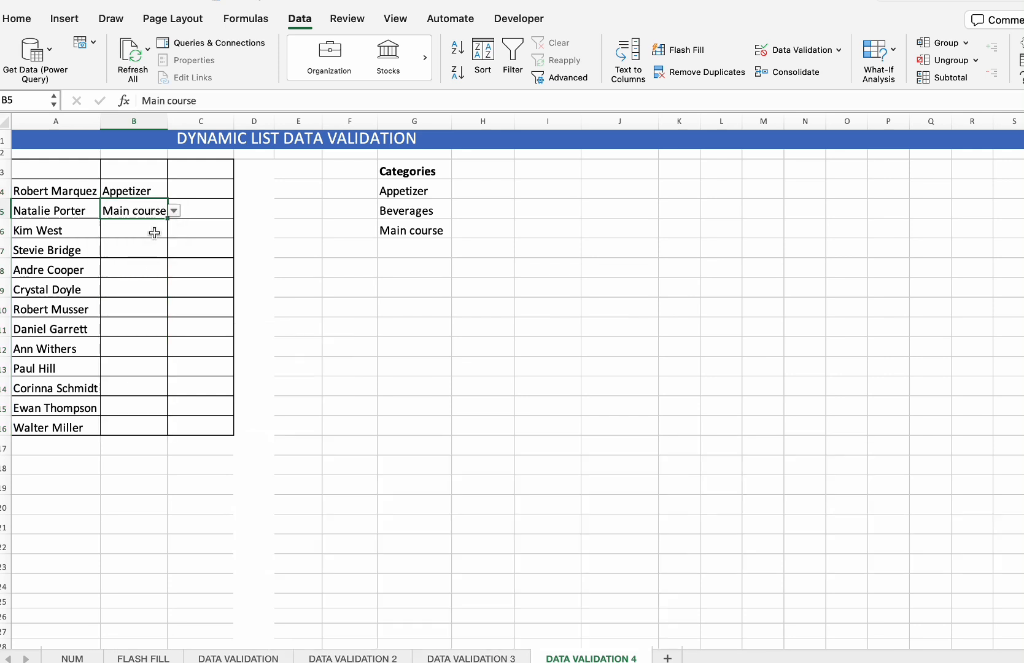
# Add Desert as a new category in G7 below Main course
pyautogui.click(404, 252)
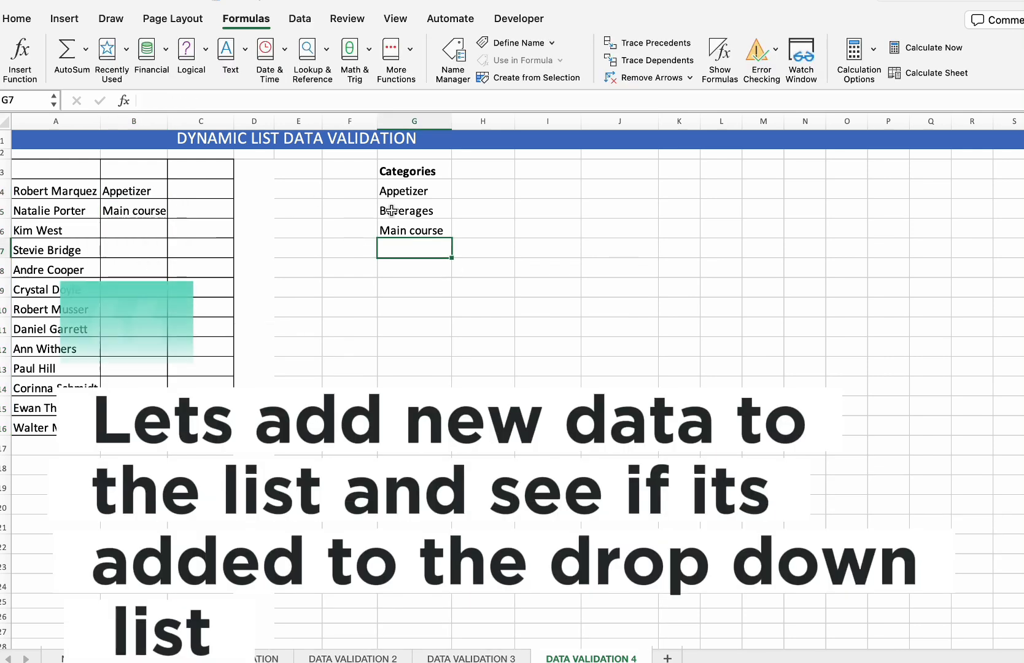
pyautogui.write('DE')
pyautogui.press('BackSpace')
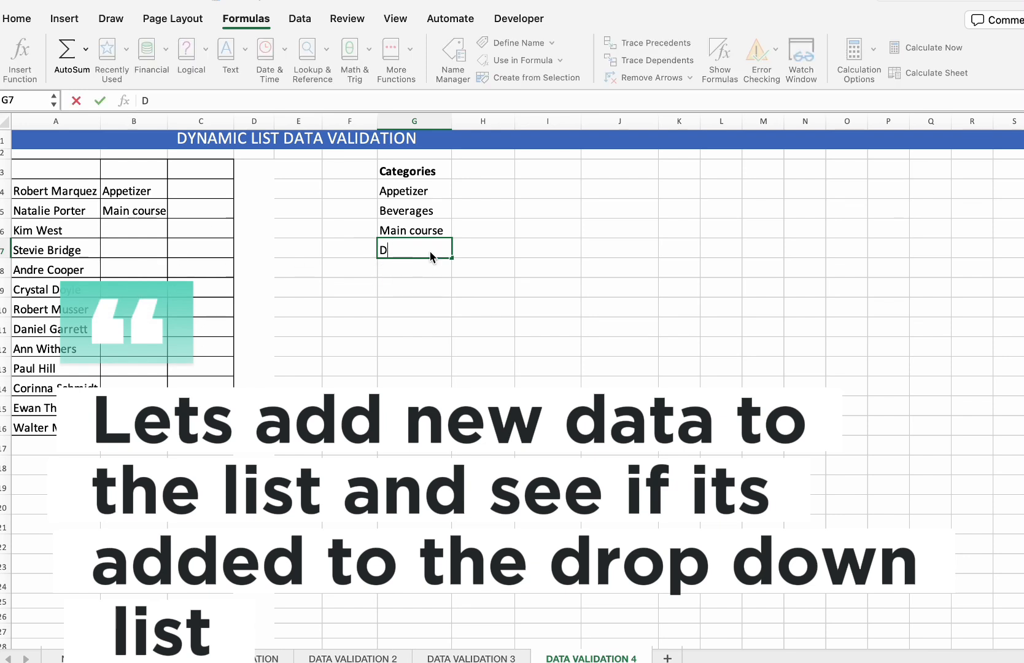
pyautogui.write('esert')
pyautogui.click(415, 347)
# Check whether the drop-down list in B6 offers the newly added category
pyautogui.click(135, 232)
pyautogui.click(175, 230)
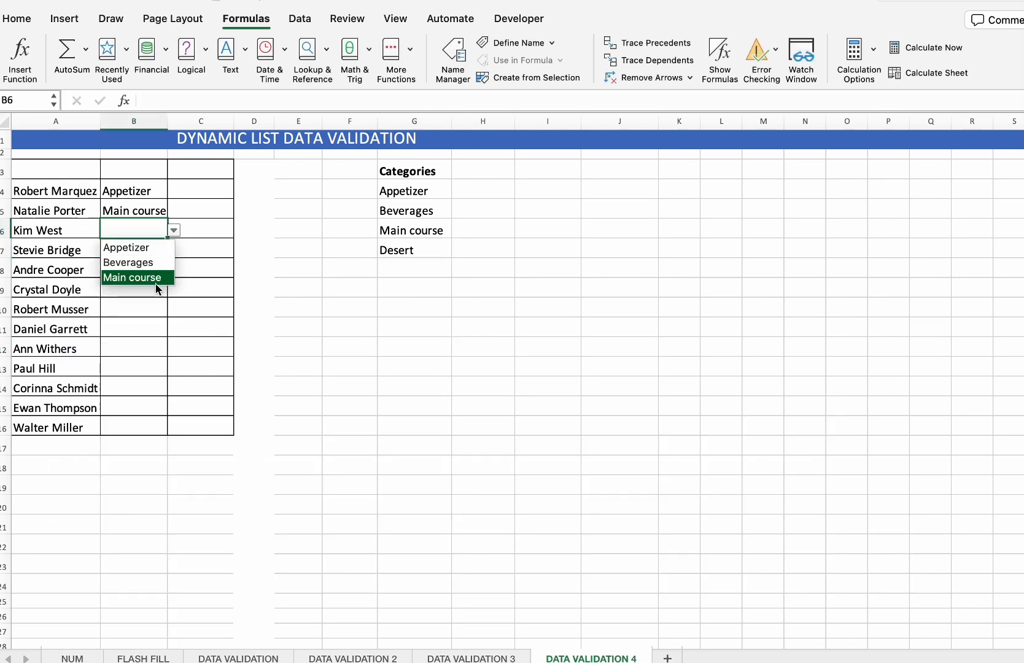
pyautogui.click(651, 304)
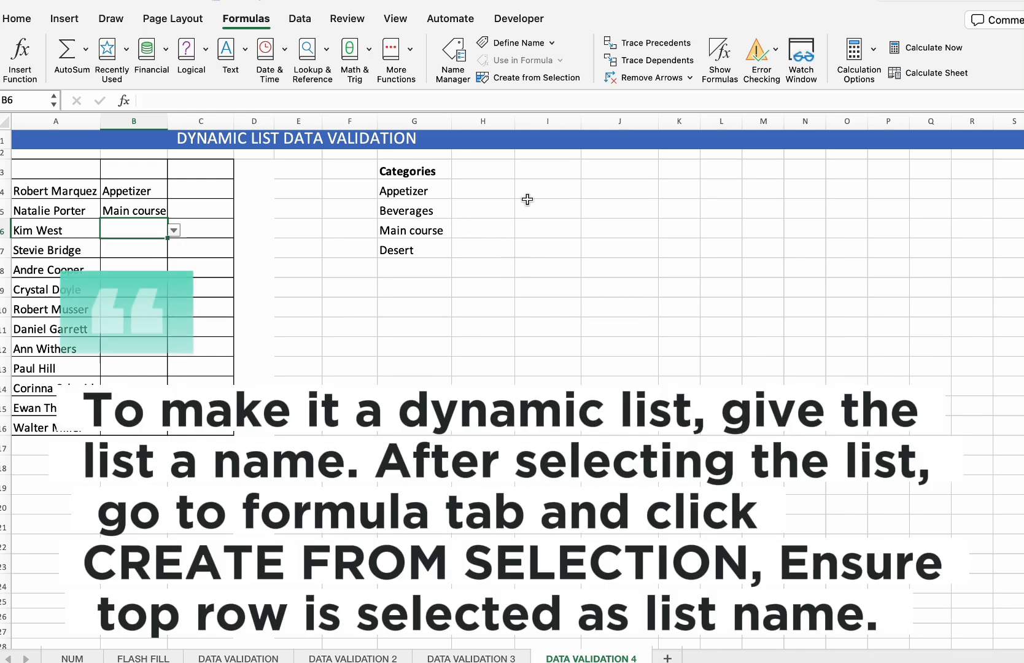
# Create a named range from G3:G7 using its top row as the name, and check it in the Name Manager
pyautogui.click(19, 22)
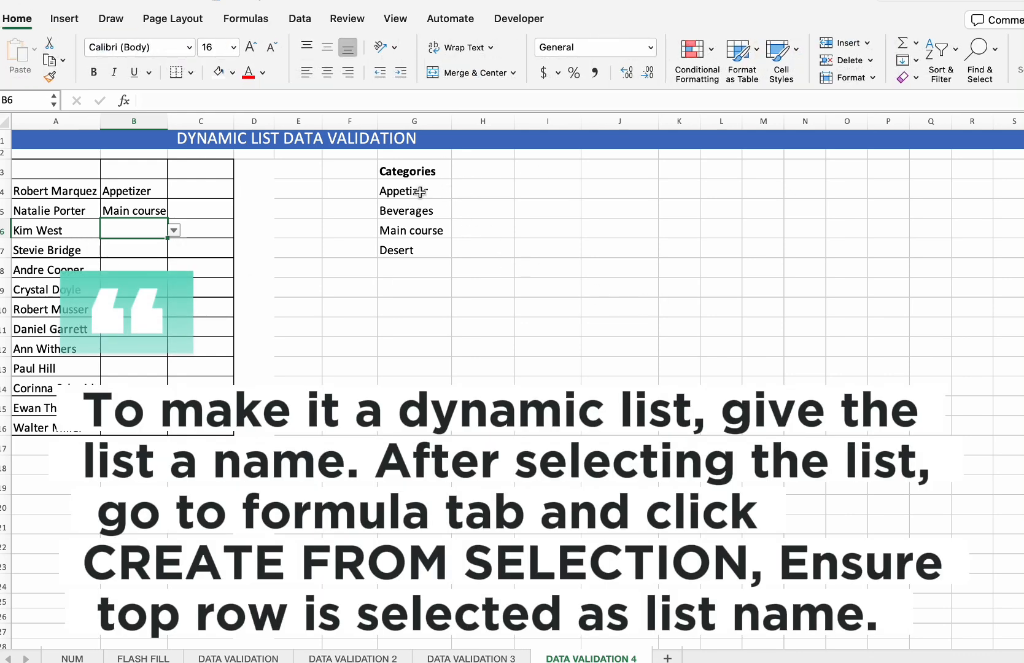
pyautogui.moveTo(407, 171); pyautogui.dragTo(405, 249)
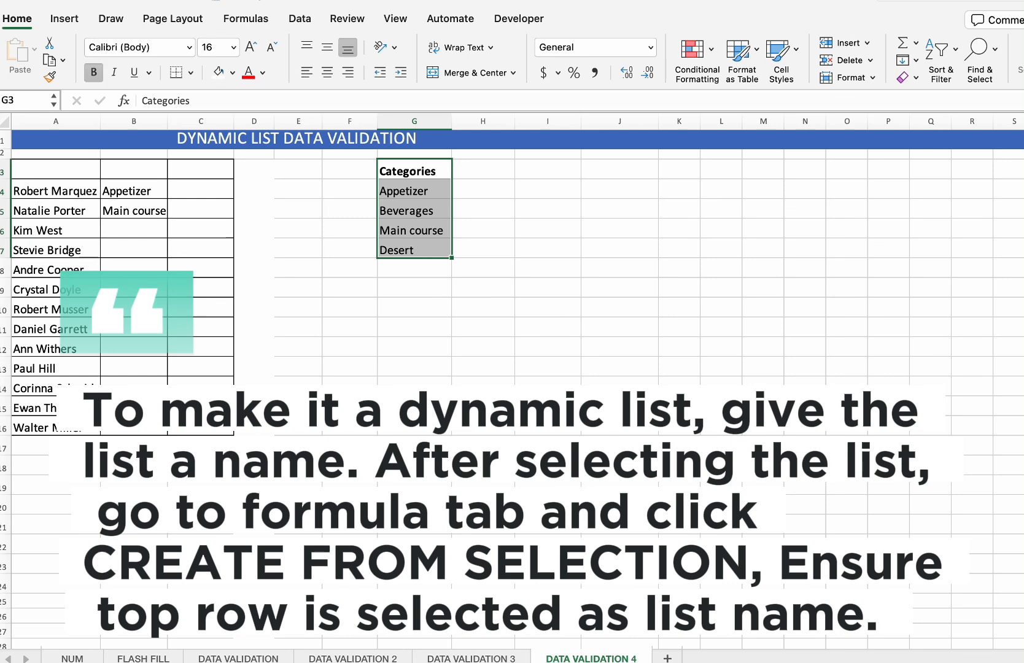
pyautogui.click(258, 24)
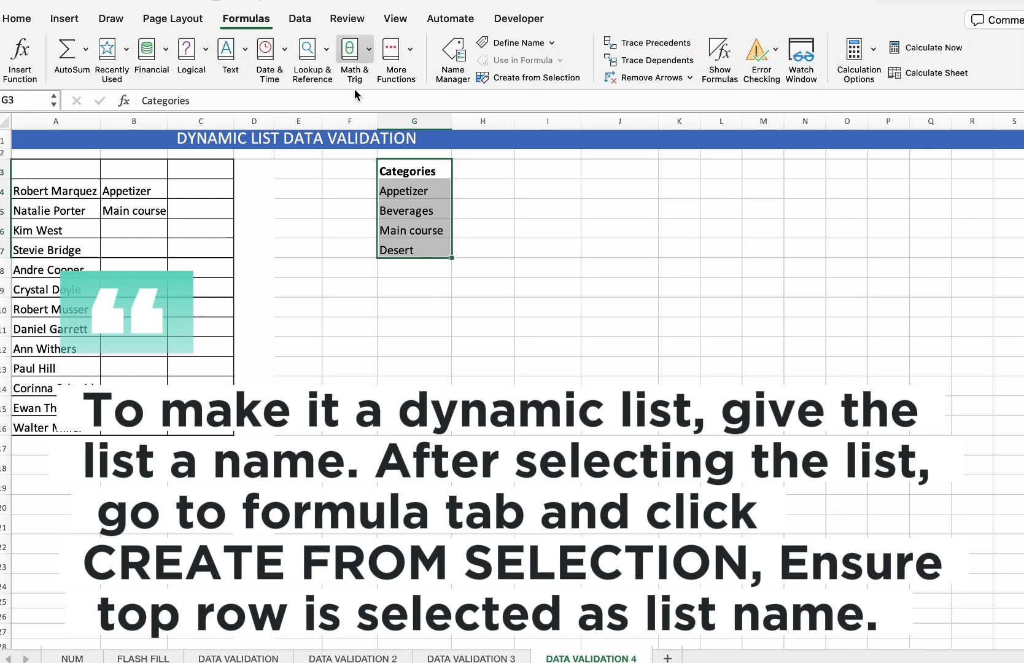
pyautogui.click(571, 78)
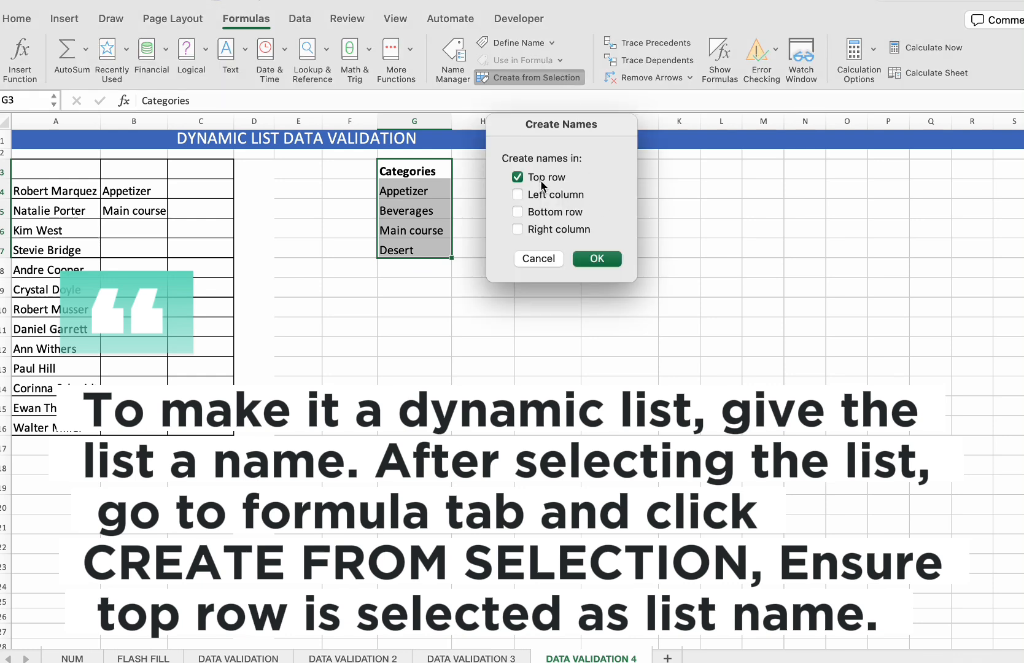
pyautogui.click(599, 258)
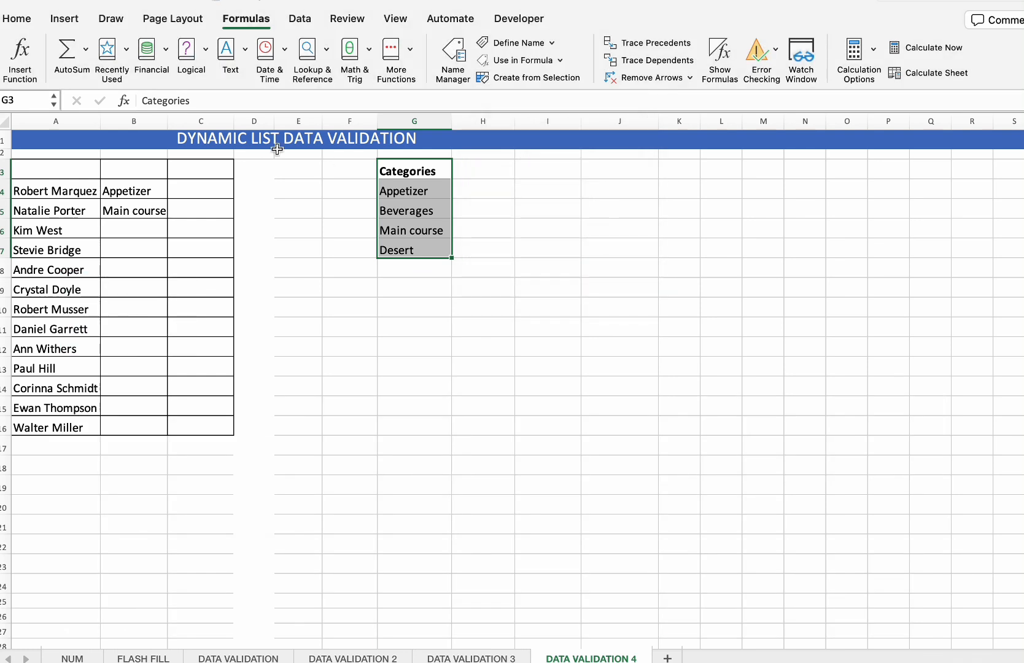
pyautogui.click(451, 61)
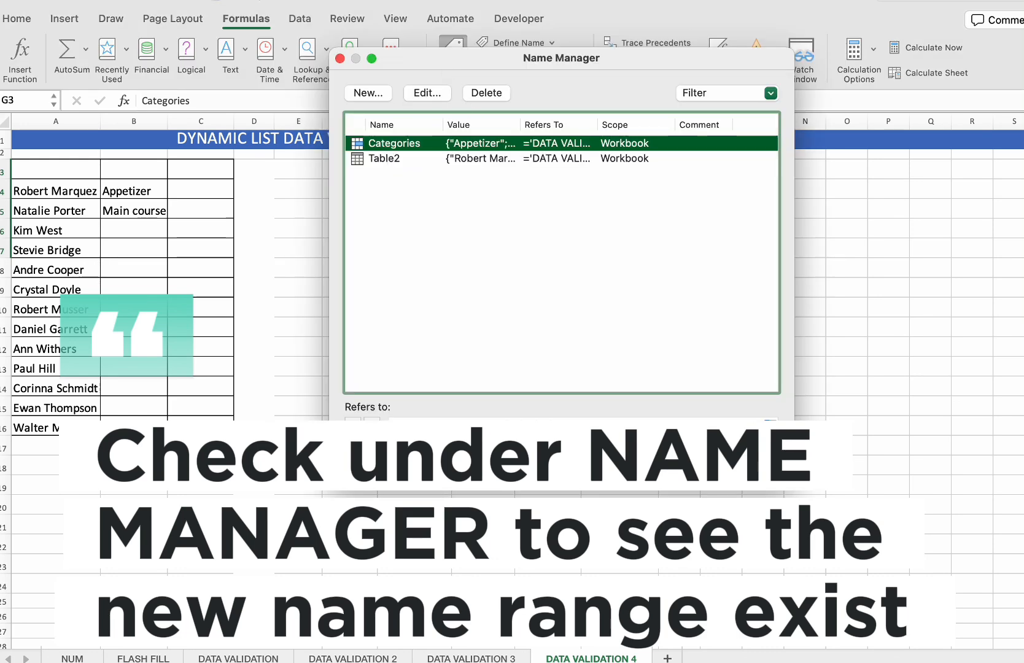
pyautogui.press('Escape')
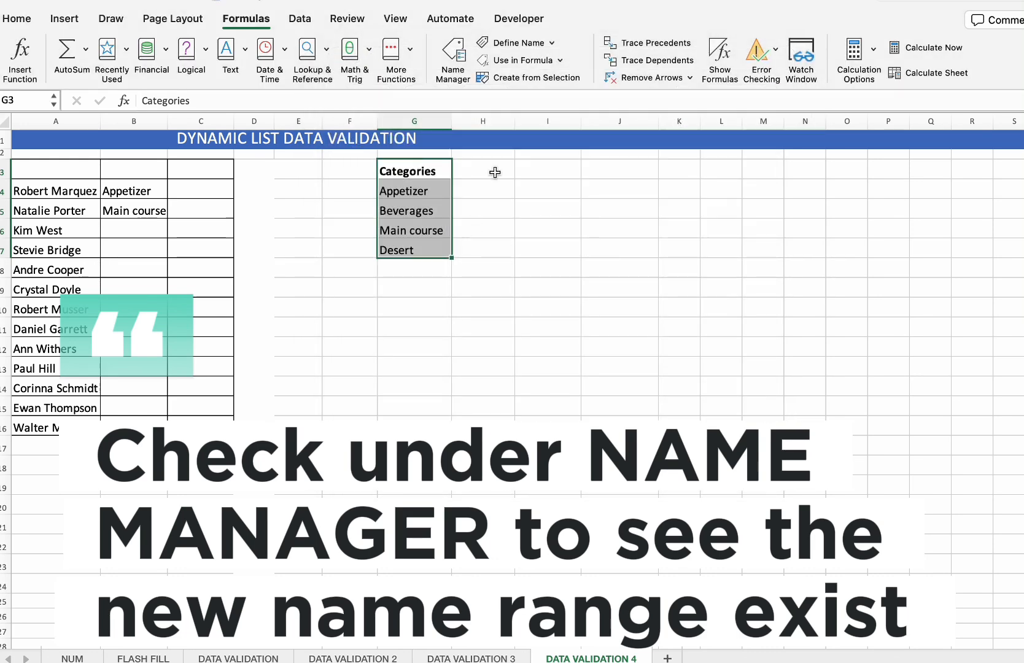
# Format the category list G3:G7 as a table with headers, using the first light style
pyautogui.click(305, 26)
pyautogui.click(18, 18)
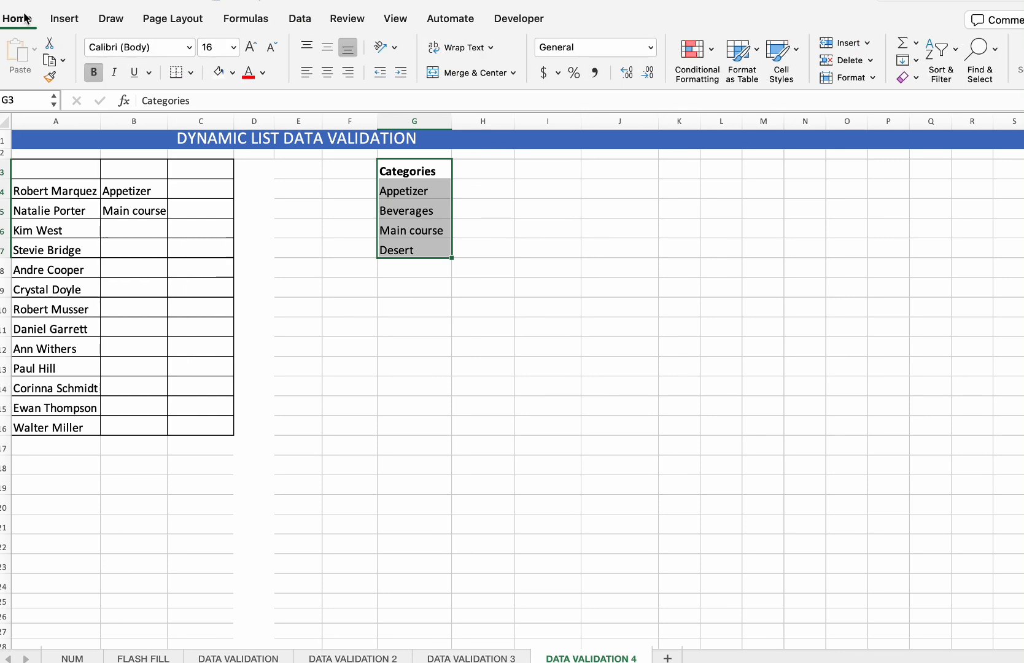
pyautogui.click(754, 59)
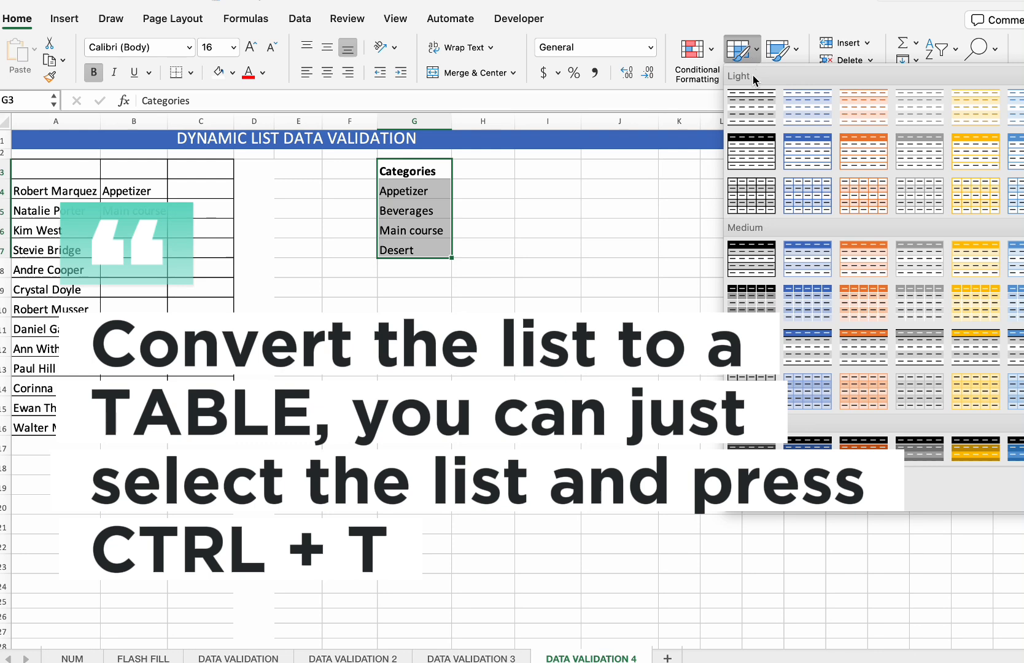
pyautogui.click(754, 105)
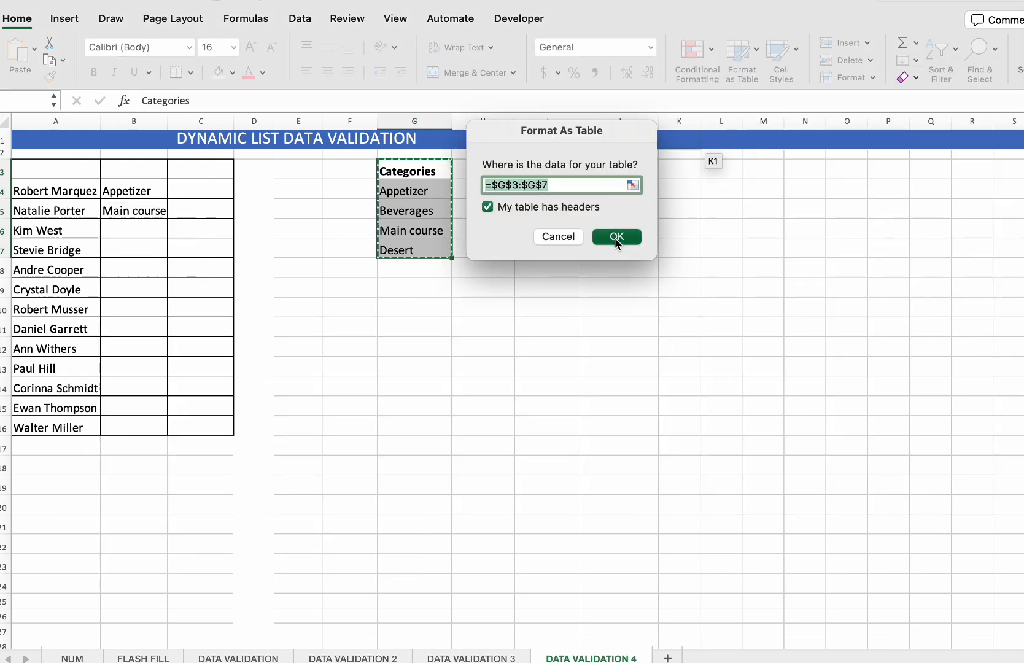
pyautogui.click(616, 237)
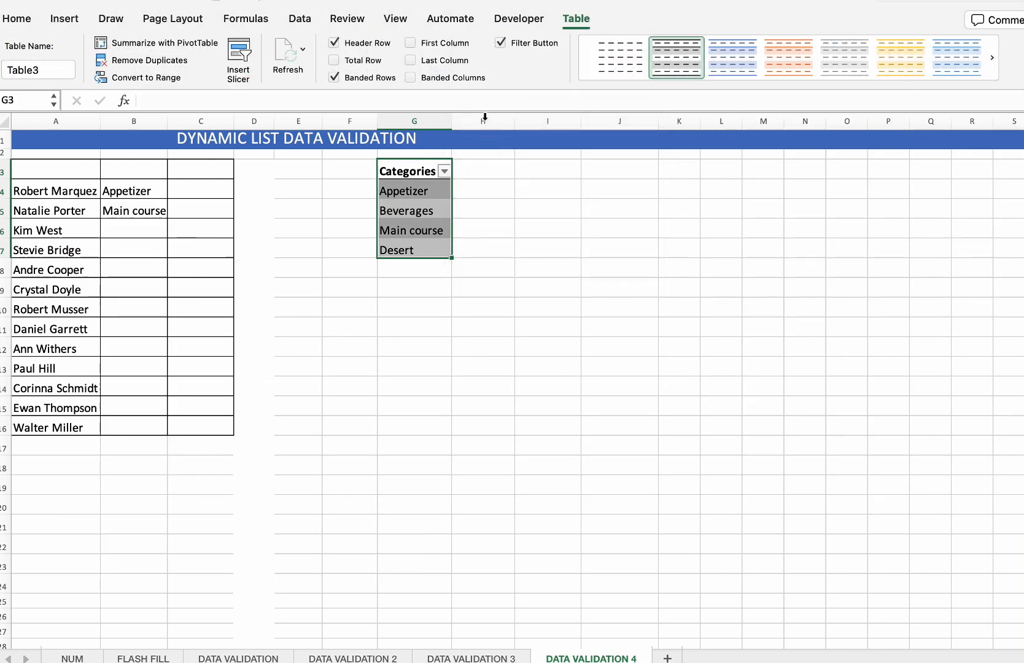
# Turn off the filter button and banded rows for the Categories table
pyautogui.click(500, 43)
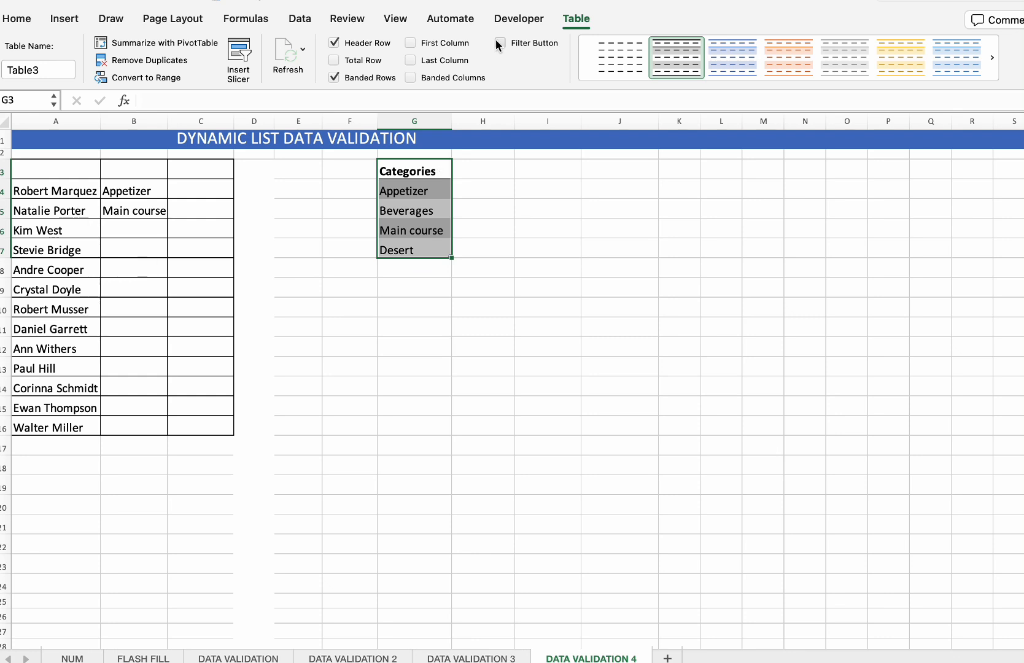
pyautogui.click(335, 77)
pyautogui.click(480, 305)
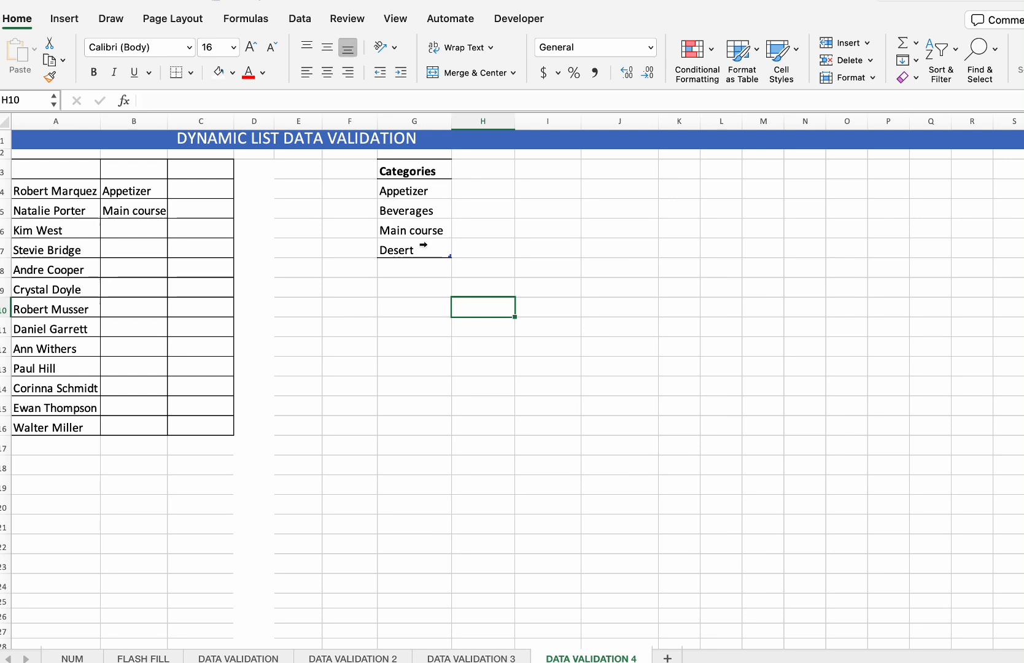
# Check the drop-down choices in B6 with the categories formatted as a table
pyautogui.click(155, 226)
pyautogui.click(174, 231)
pyautogui.press('Escape')
# Change the list validation source for B4:B16 to =Categories
pyautogui.moveTo(139, 198); pyautogui.dragTo(154, 425)
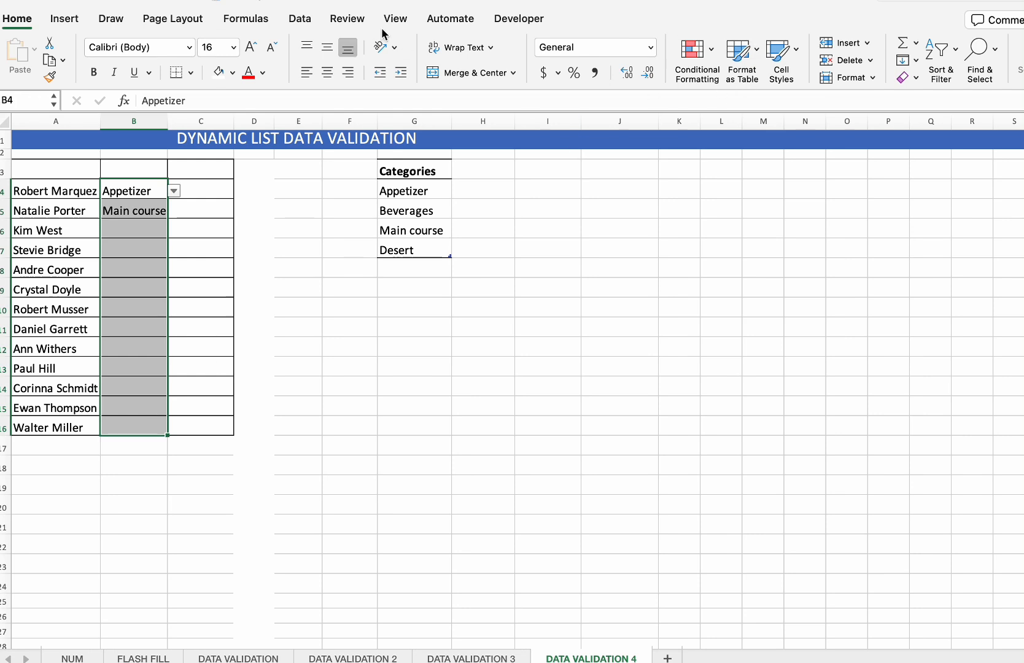
pyautogui.click(301, 23)
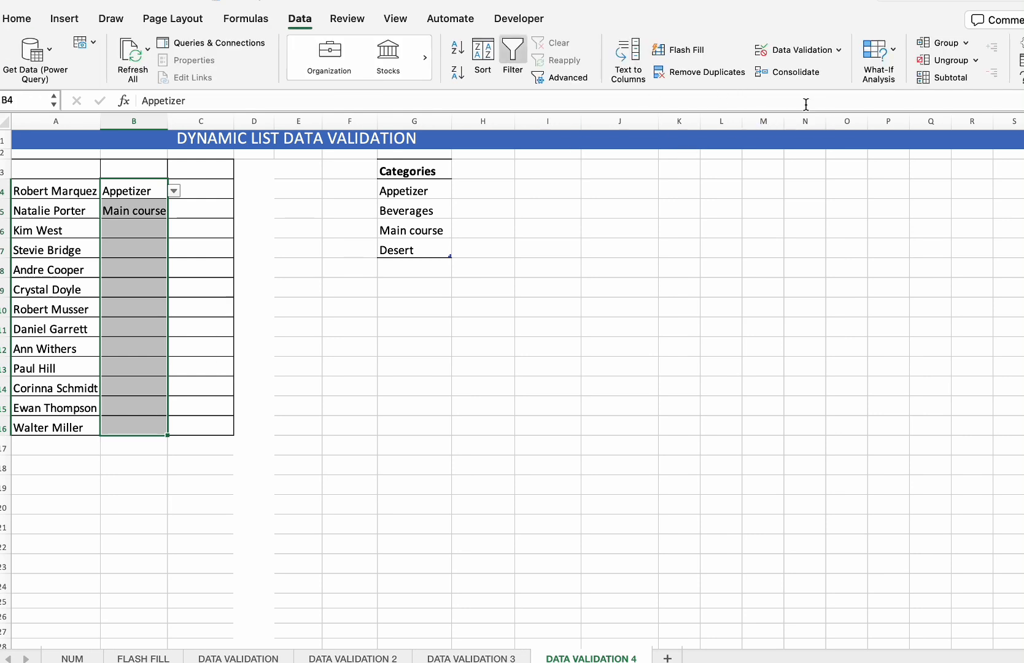
pyautogui.click(797, 49)
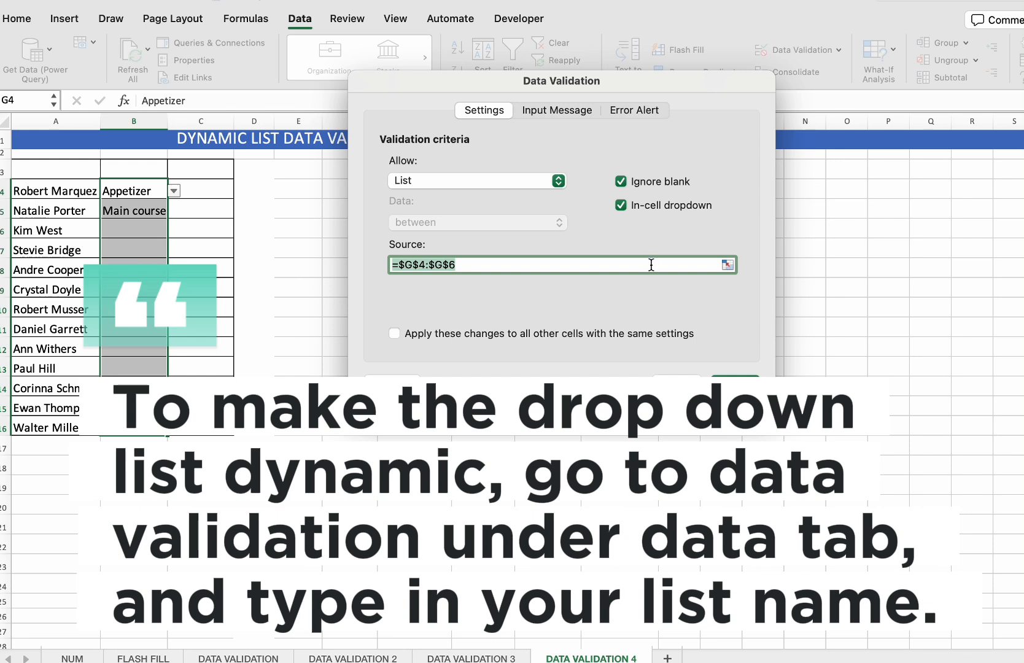
pyautogui.write('=Categories')
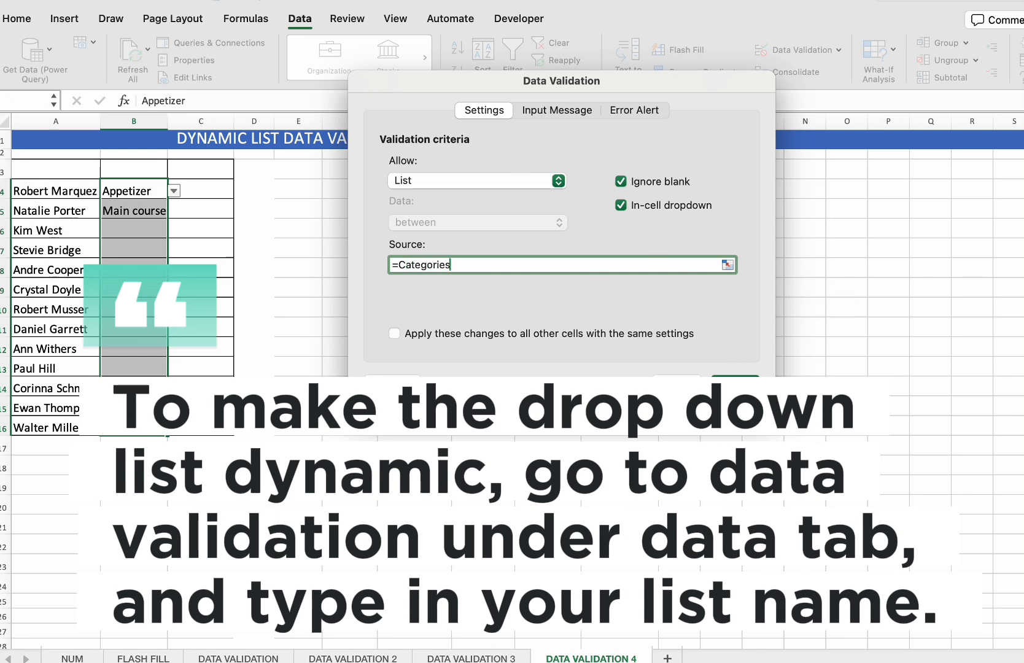
pyautogui.click(735, 385)
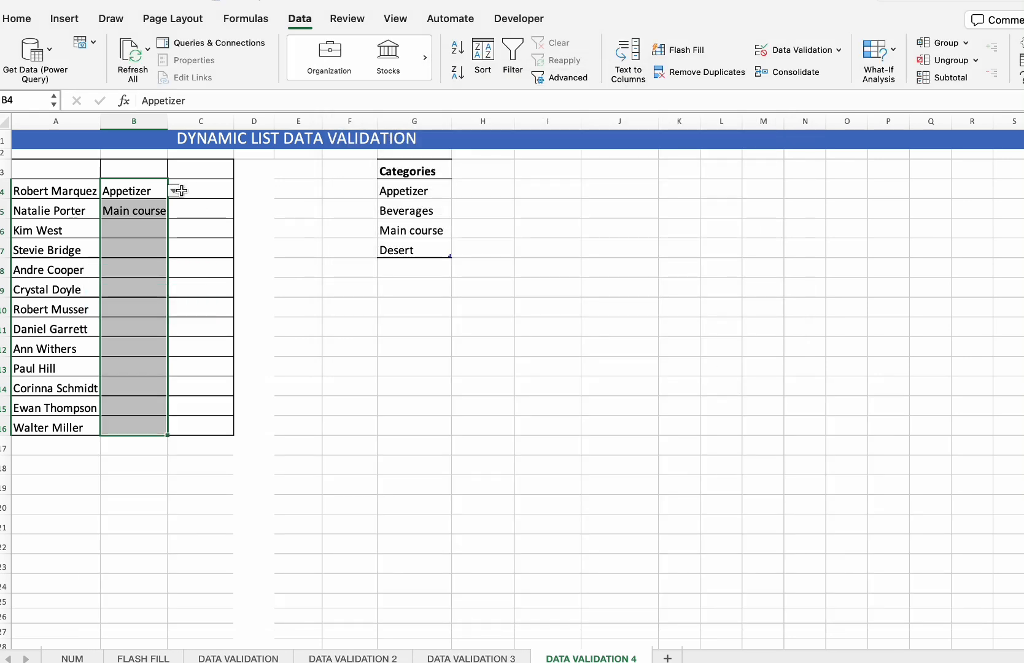
# Choose Desert for cell B4 and Appetizer for cell B5 from the in-cell lists
pyautogui.click(175, 191)
pyautogui.click(152, 251)
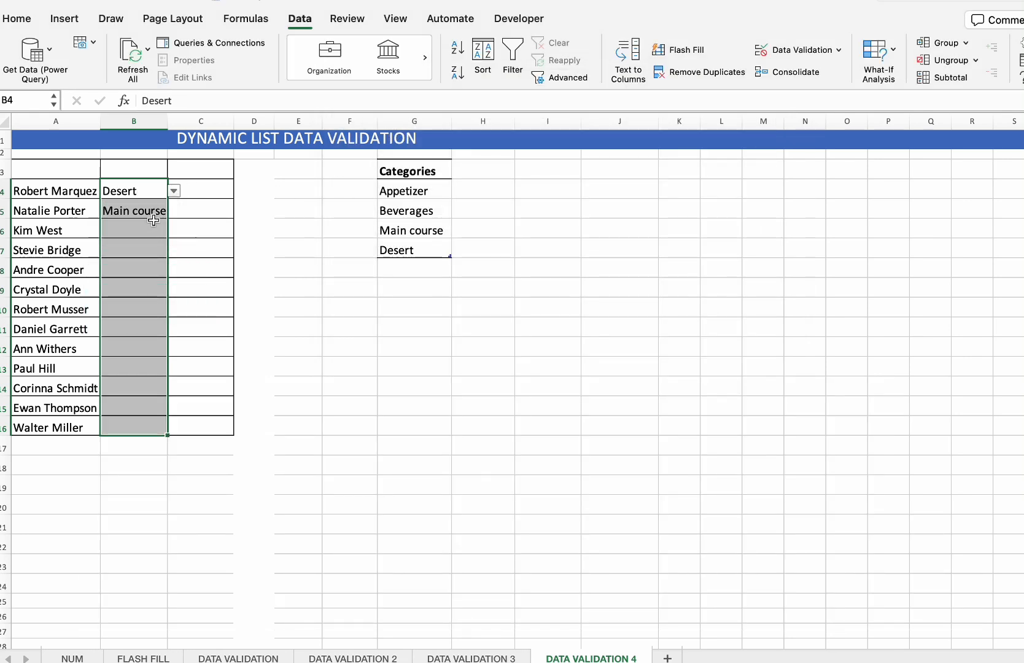
pyautogui.click(153, 210)
pyautogui.click(175, 210)
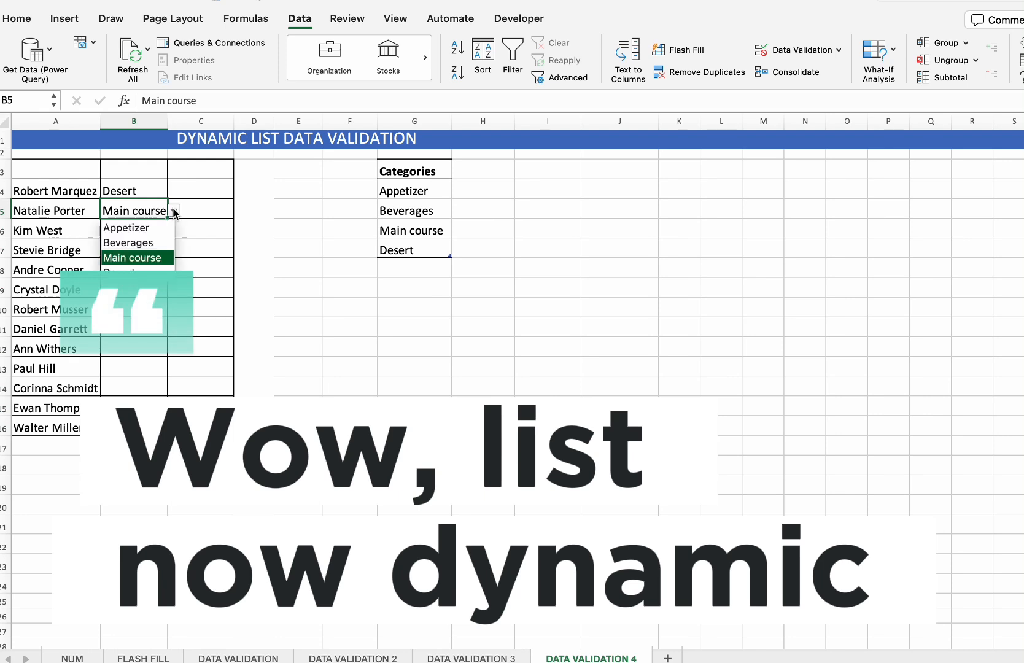
pyautogui.click(150, 232)
# Replace the category in G7 with Breakfast and check the drop-down list in B5
pyautogui.click(411, 249)
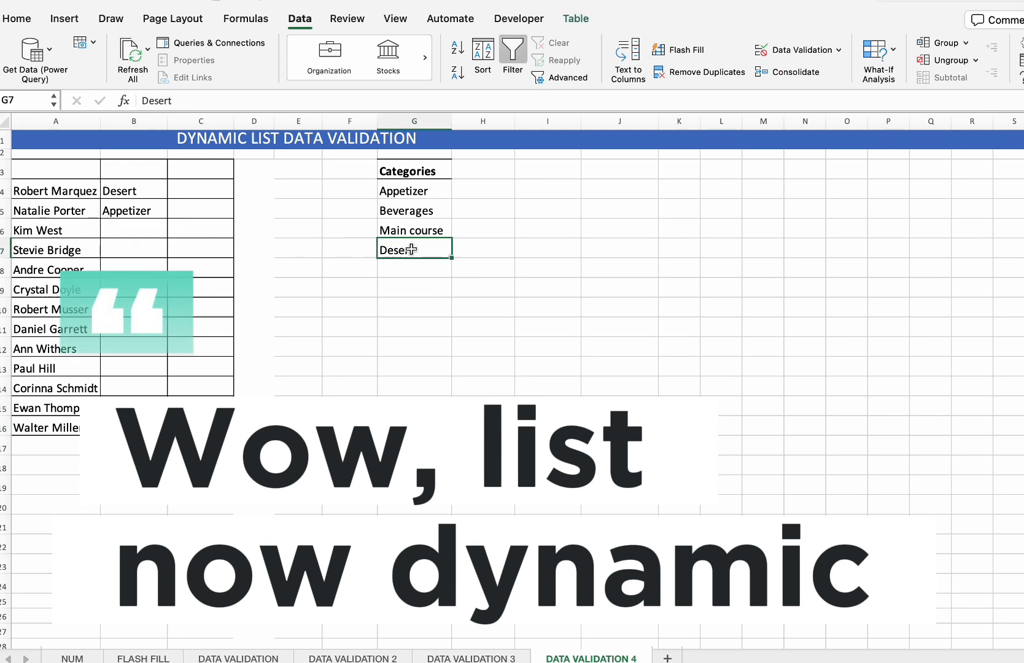
pyautogui.write('Break')
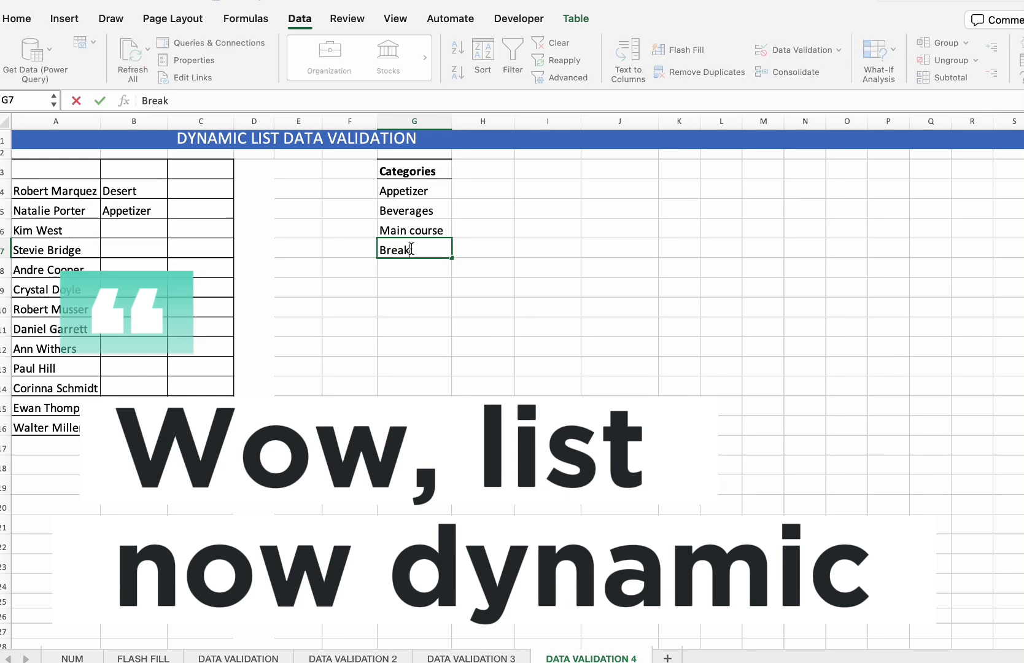
pyautogui.write('fast')
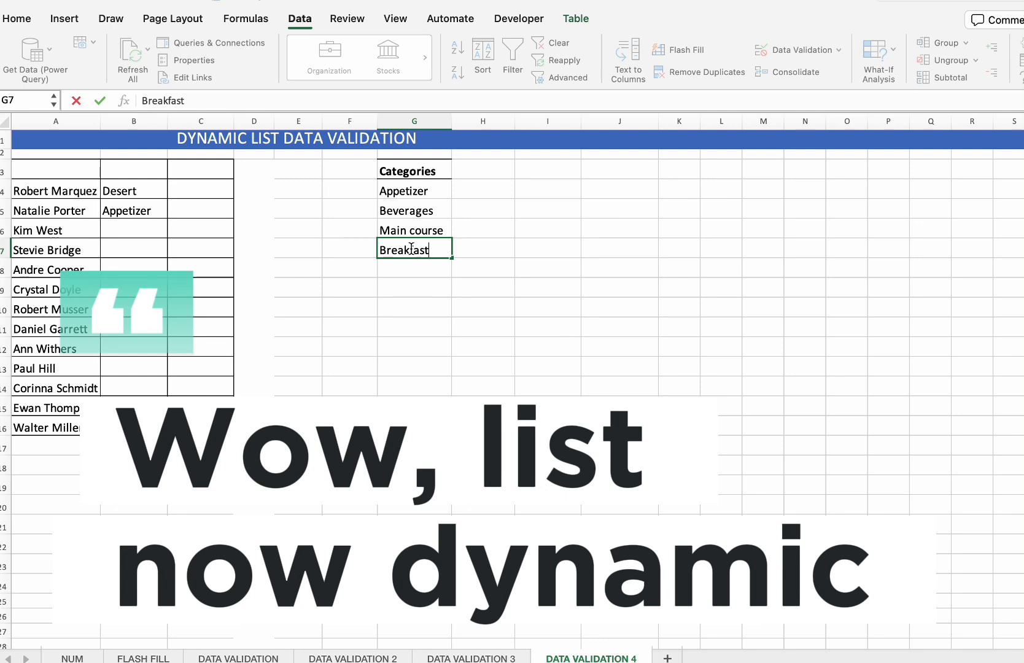
pyautogui.click(436, 324)
pyautogui.click(128, 215)
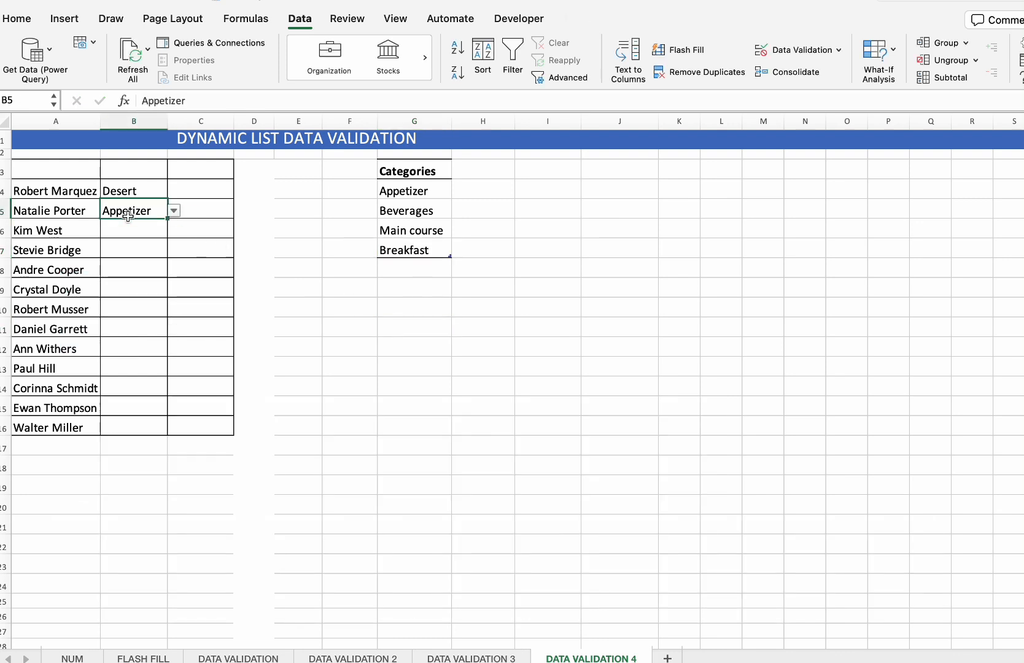
pyautogui.click(175, 211)
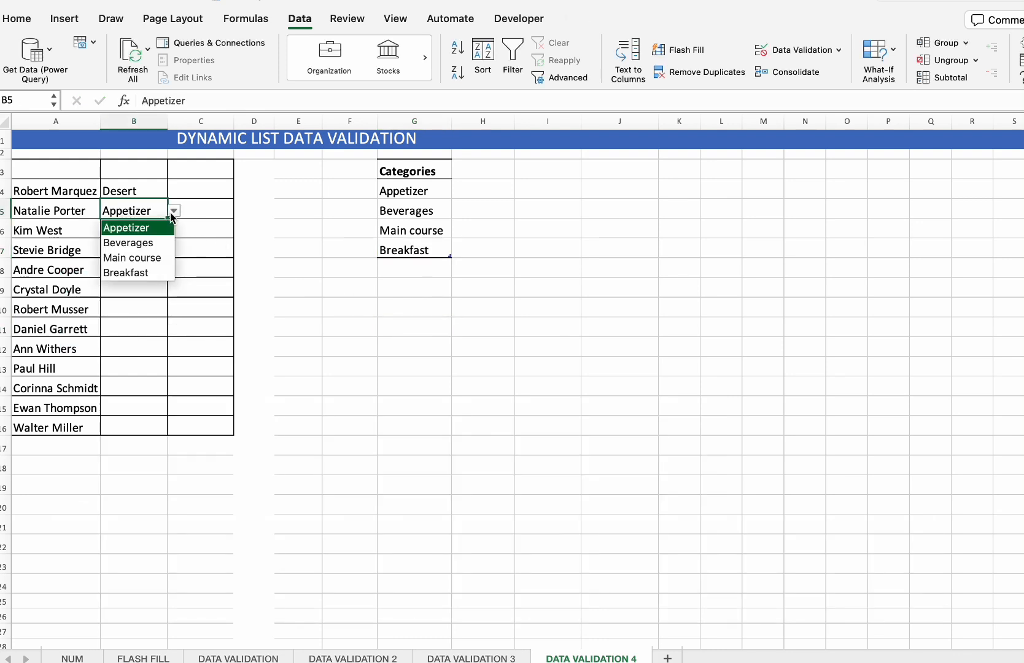
# Add Desert as a further category in G8 directly below the Categories table
pyautogui.click(441, 254)
pyautogui.click(439, 266)
pyautogui.write('Desert')
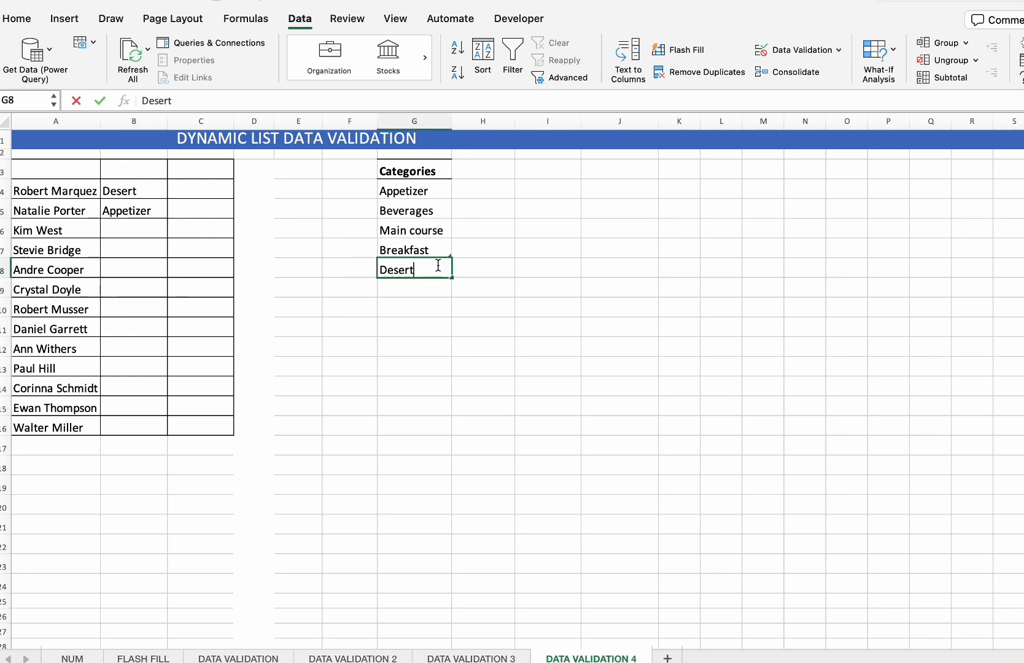
pyautogui.click(480, 359)
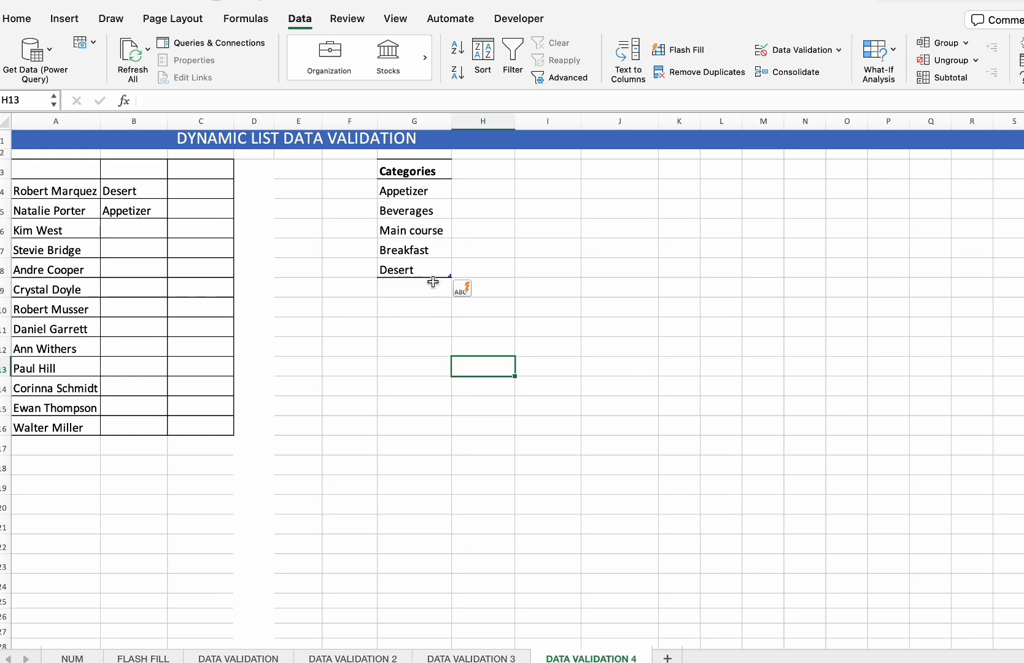
# Clear the category entries in G8 and G7
pyautogui.click(430, 271)
pyautogui.press('Delete')
pyautogui.click(492, 228)
pyautogui.click(432, 245)
pyautogui.press('Delete')
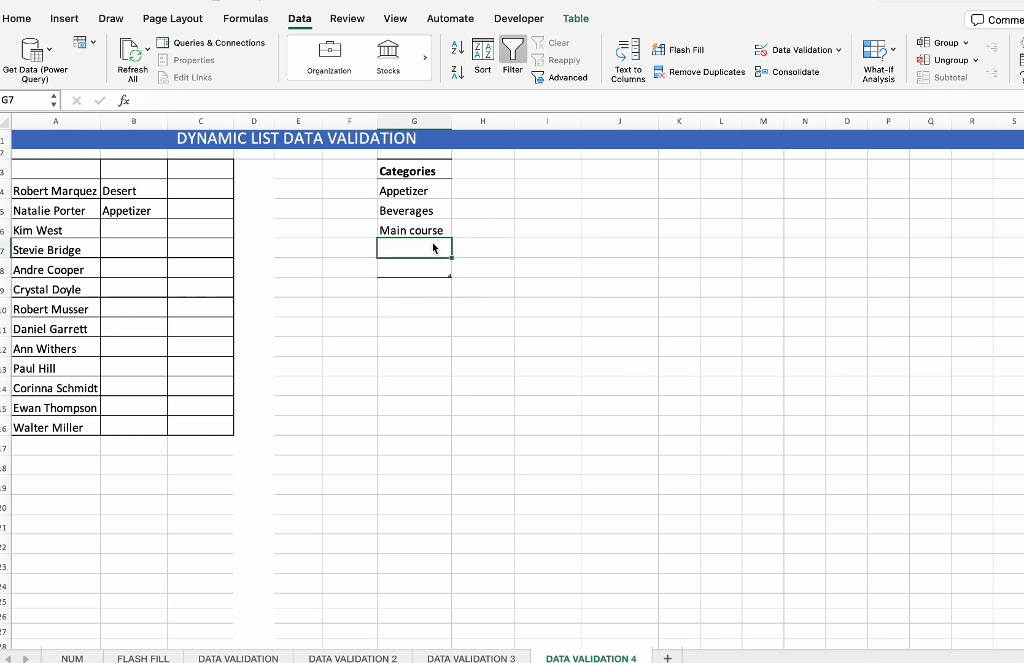
# Check which categories the drop-down list in B5 offers with G7 and G8 empty
pyautogui.click(126, 204)
pyautogui.click(174, 211)
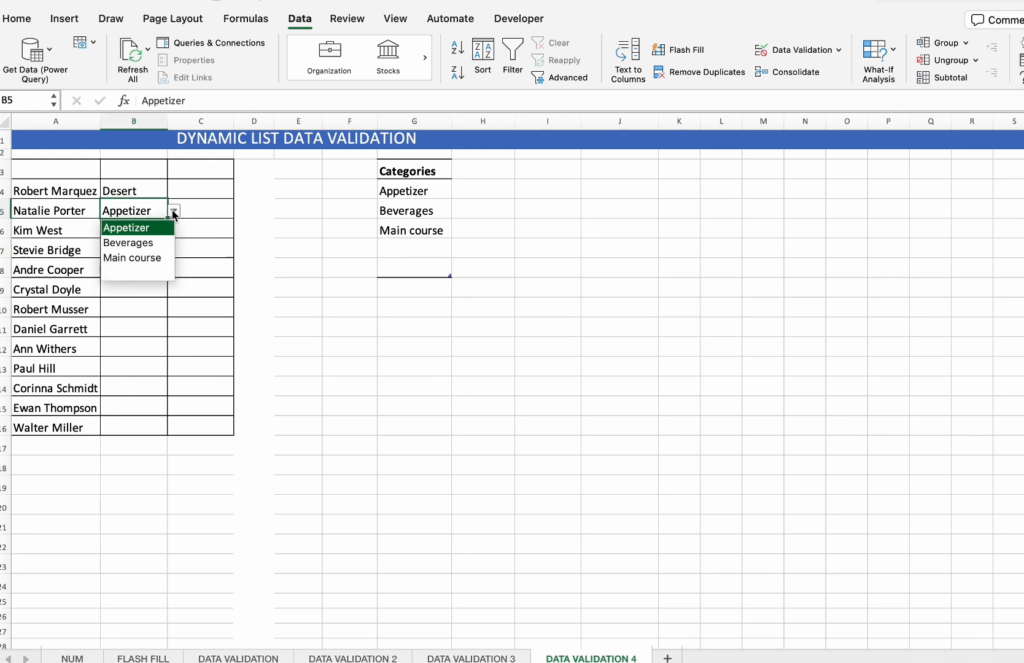
pyautogui.click(430, 268)
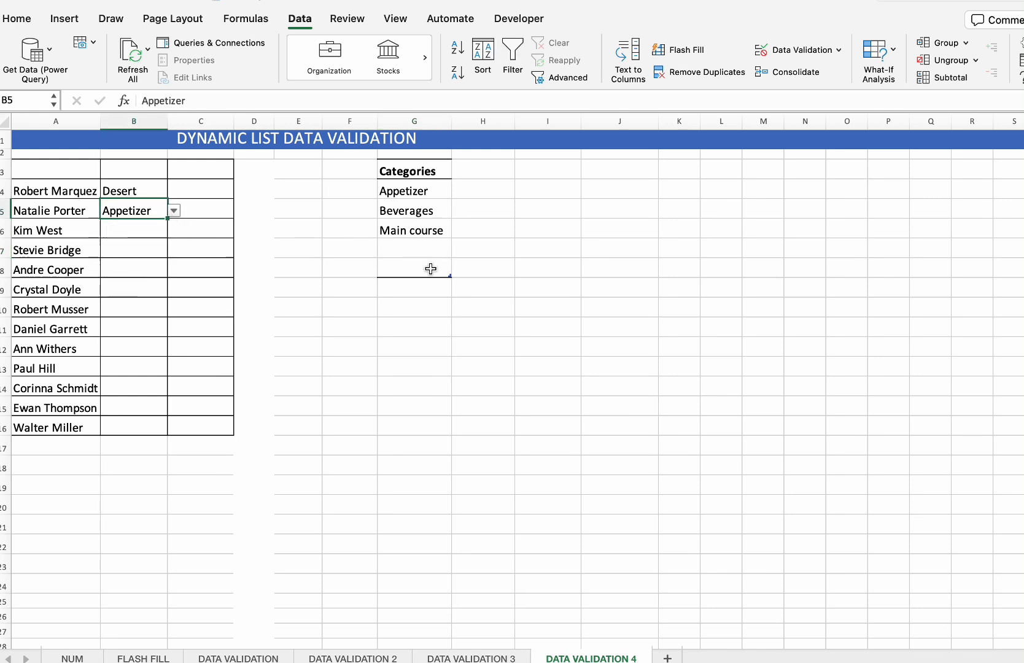
# Enter Desert as a category in G7 and check the drop-down list in B6
pyautogui.click(430, 269)
pyautogui.click(431, 248)
pyautogui.write('Desert')
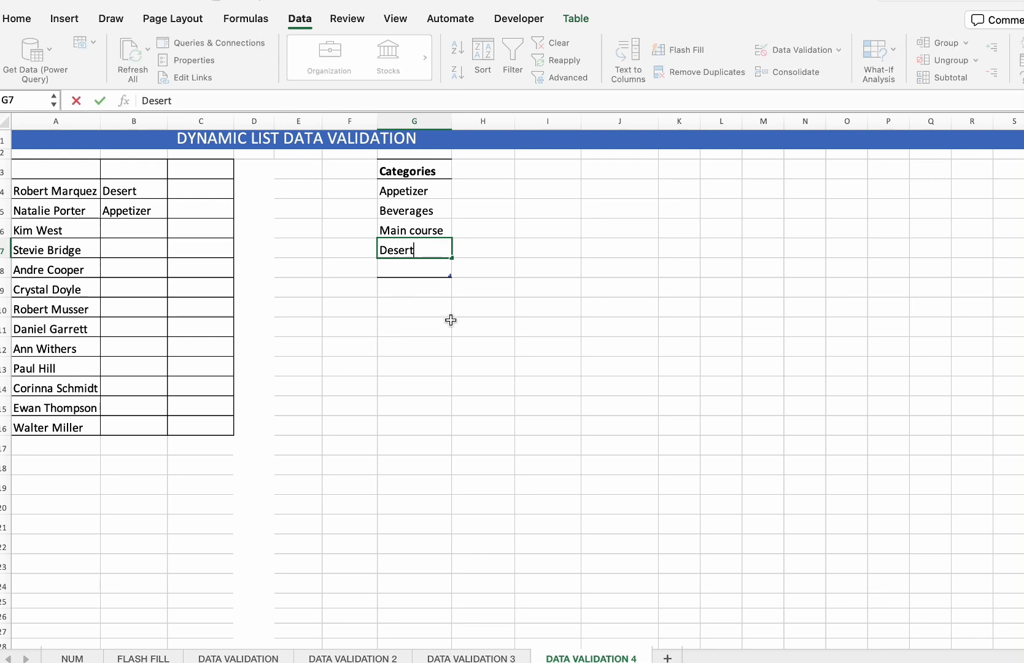
pyautogui.click(450, 320)
pyautogui.click(153, 226)
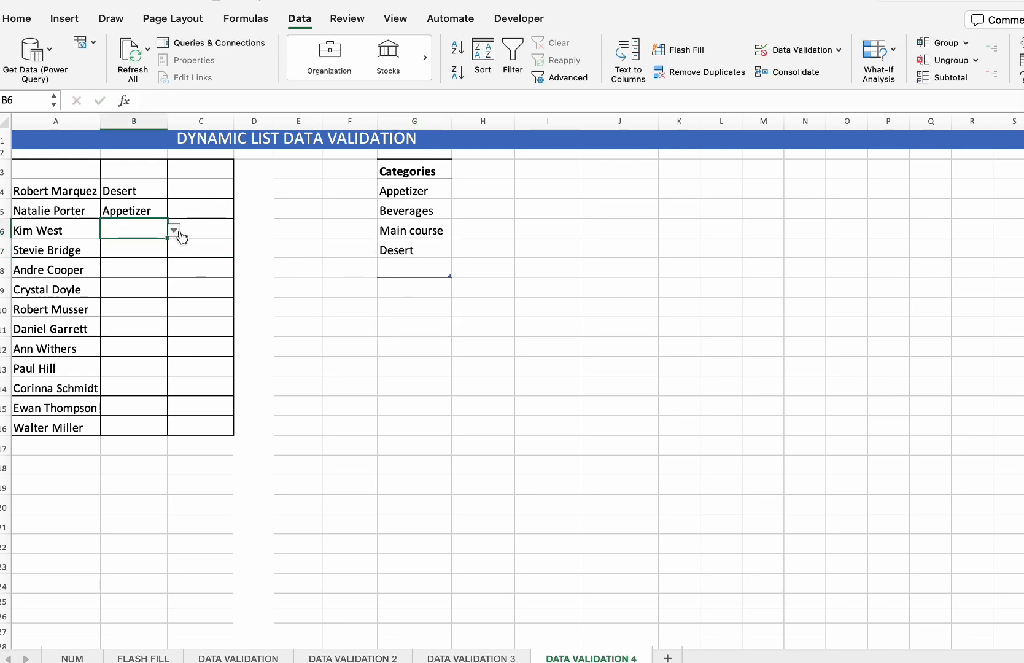
pyautogui.click(175, 230)
pyautogui.click(443, 342)
# Add Breakfast as a category in G8 below Desert
pyautogui.click(411, 267)
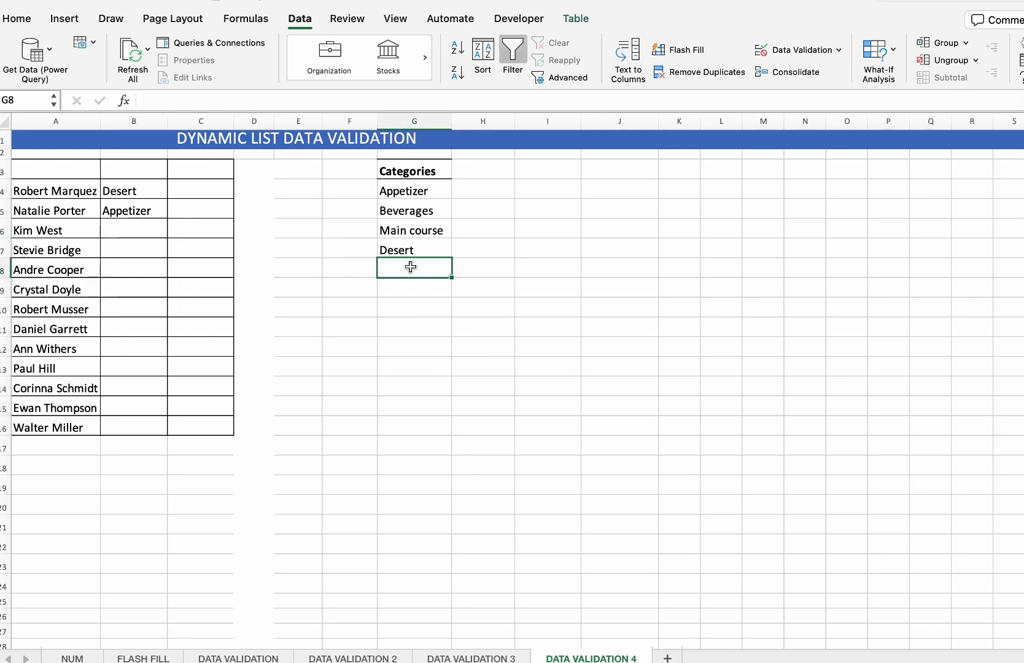
pyautogui.write('B')
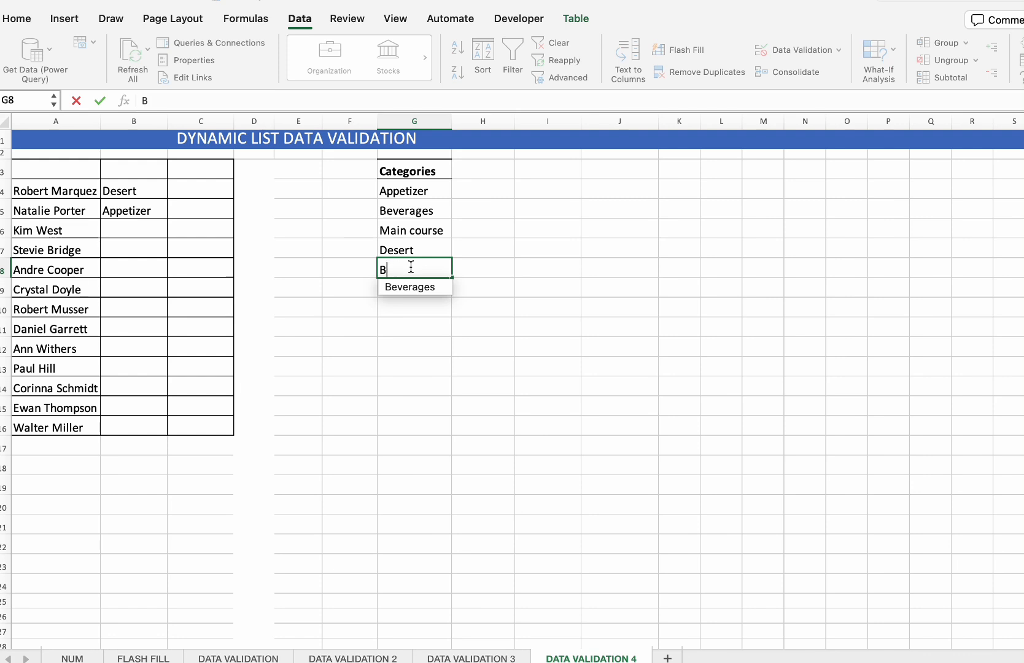
pyautogui.write('ereakfas')
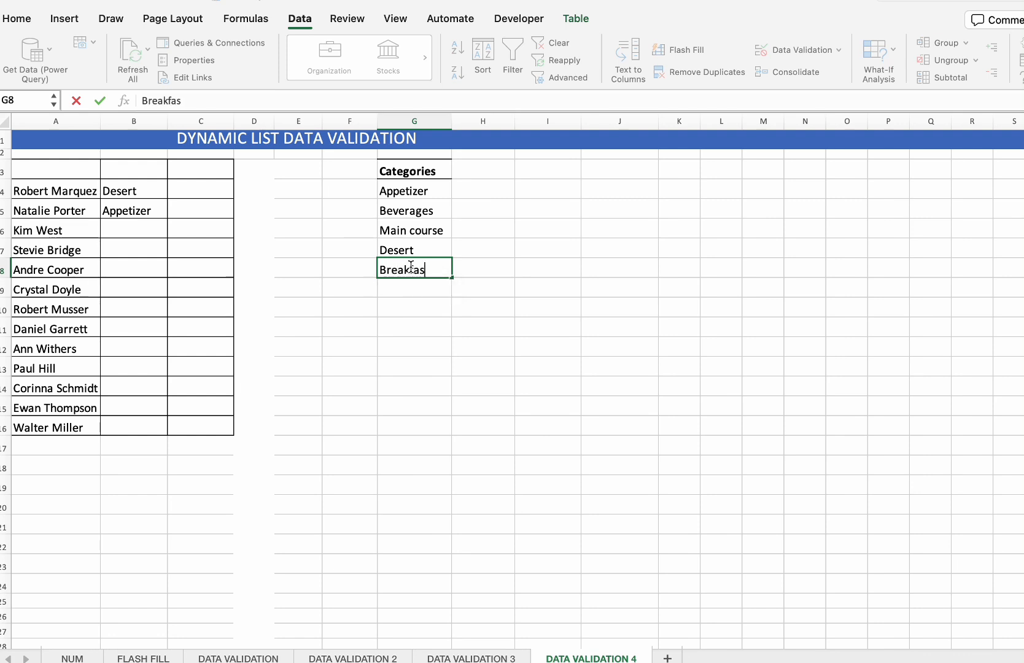
pyautogui.press('Return')
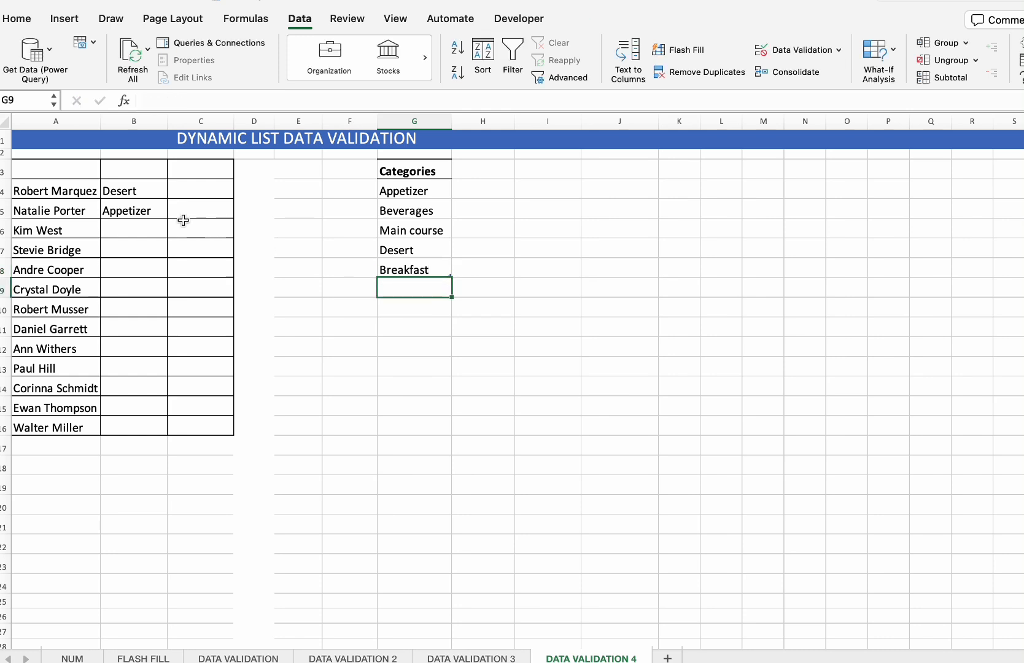
# Choose Breakfast from the drop-down list in B5
pyautogui.click(140, 205)
pyautogui.click(175, 210)
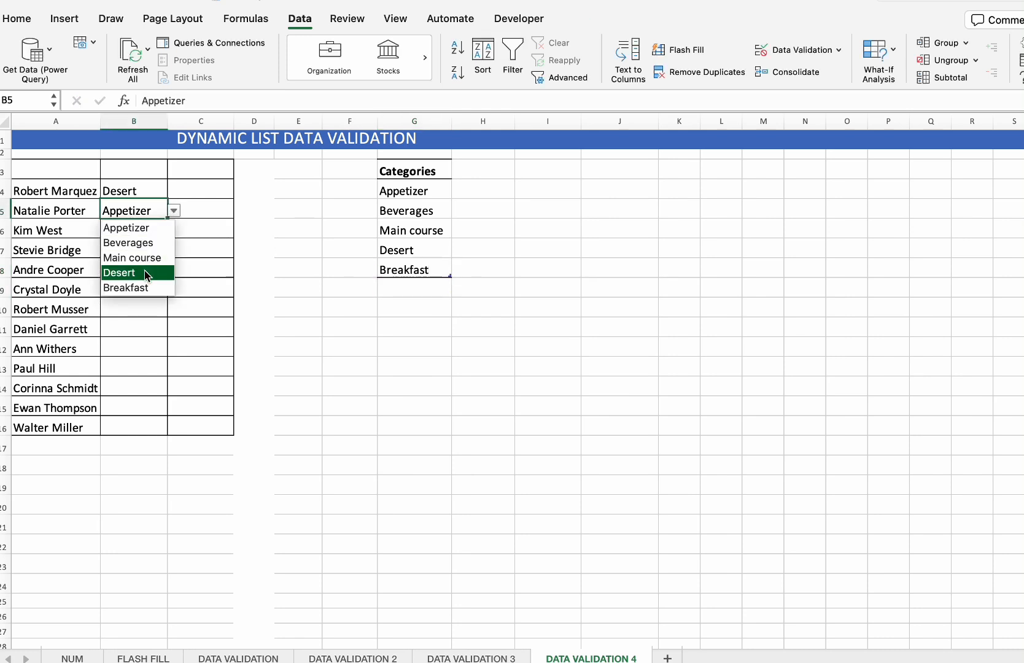
pyautogui.click(142, 288)
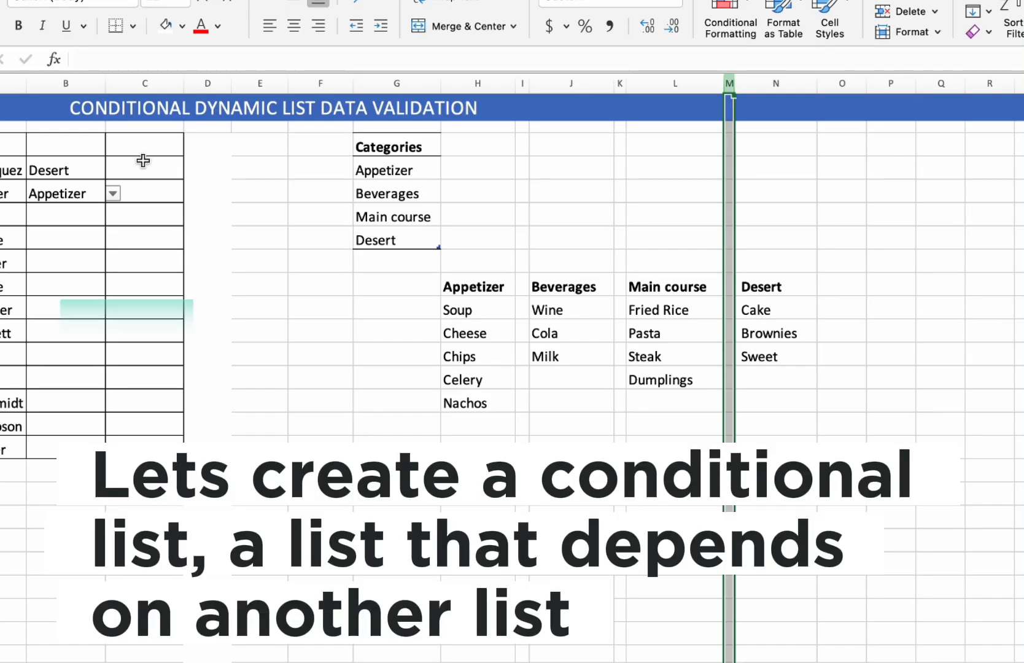
# Create a named range from the Appetizer list in column H, taking the name from its top row
pyautogui.click(143, 160)
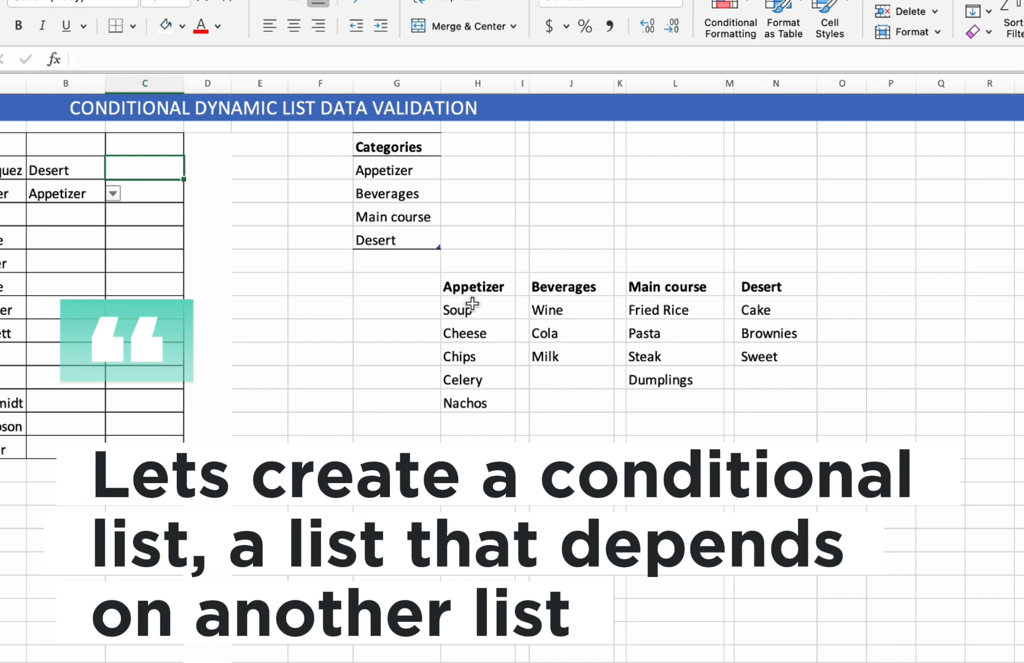
pyautogui.moveTo(474, 288); pyautogui.dragTo(472, 405)
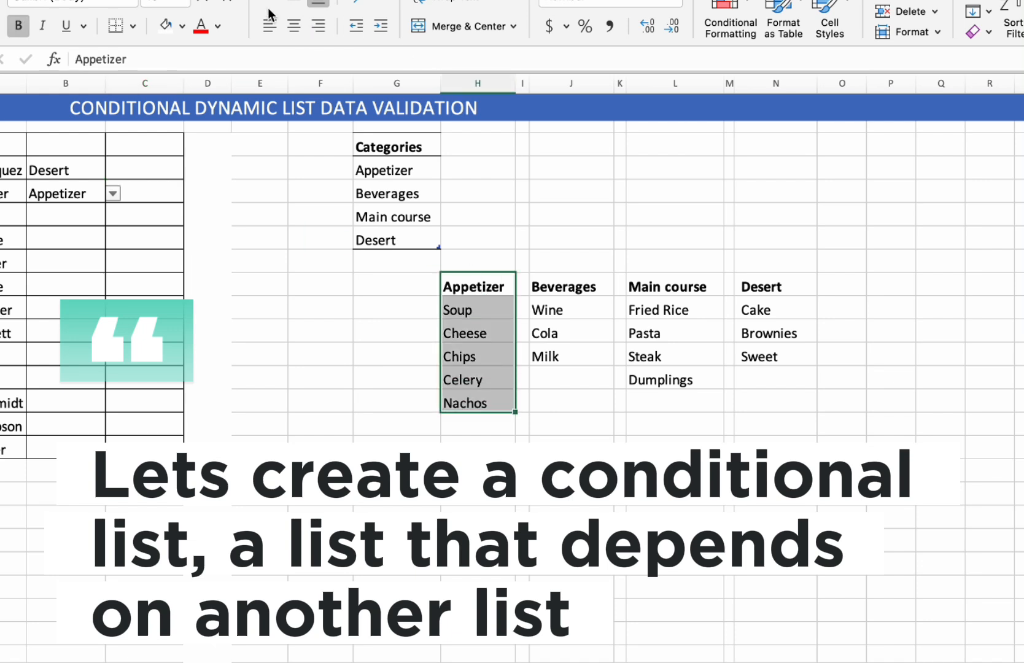
pyautogui.click(503, 1)
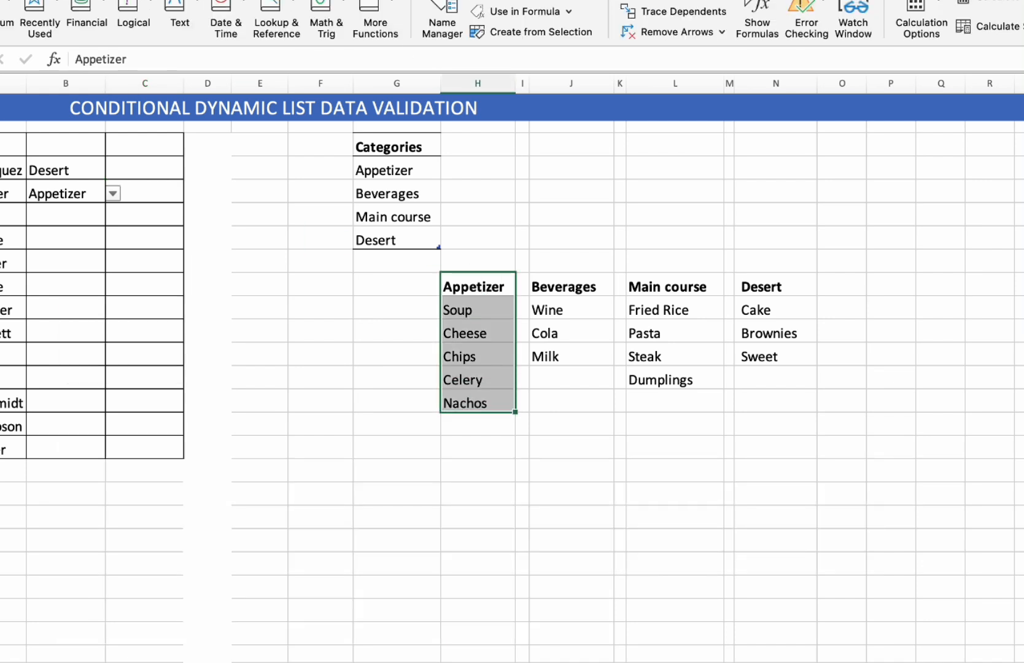
pyautogui.click(525, 30)
pyautogui.click(612, 246)
# Create named ranges from the Beverages and Main course lists, each named after its top row
pyautogui.moveTo(571, 287); pyautogui.dragTo(580, 359)
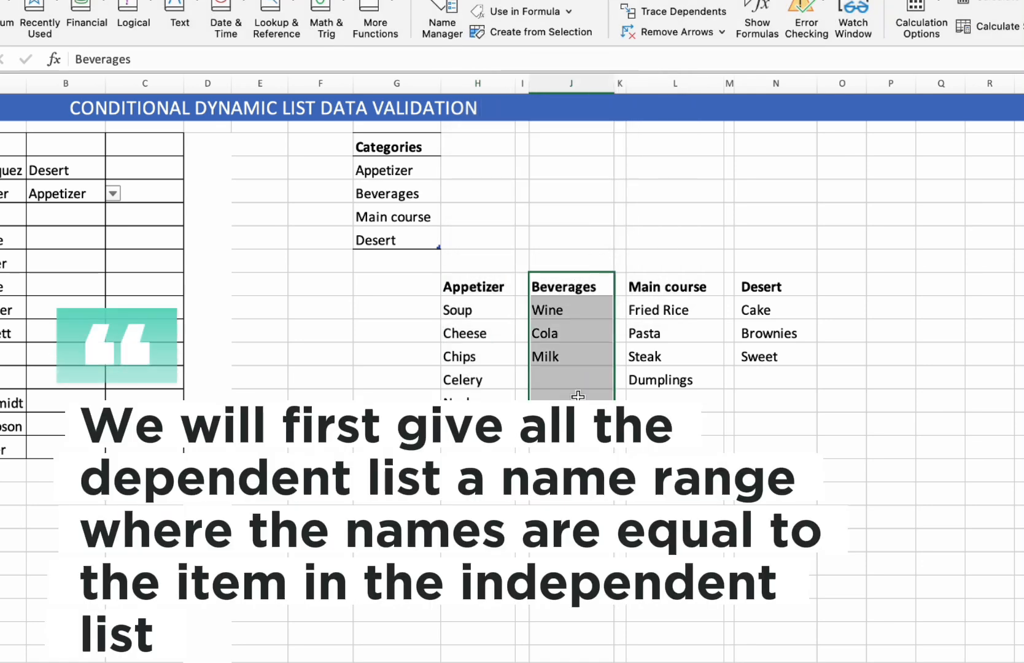
pyautogui.click(550, 31)
pyautogui.click(636, 246)
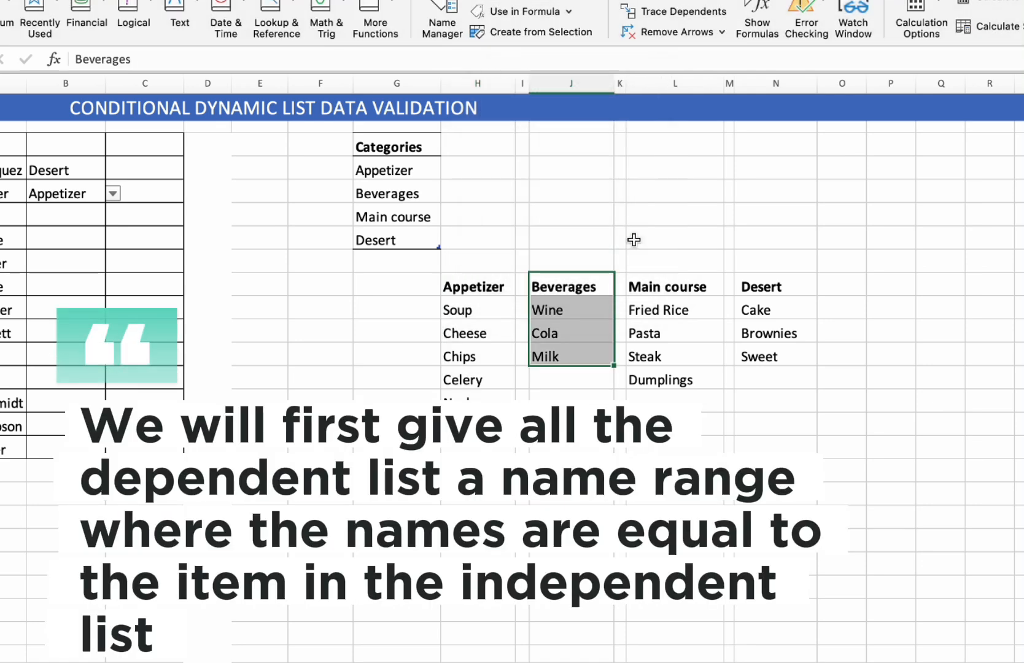
pyautogui.moveTo(666, 287); pyautogui.dragTo(664, 377)
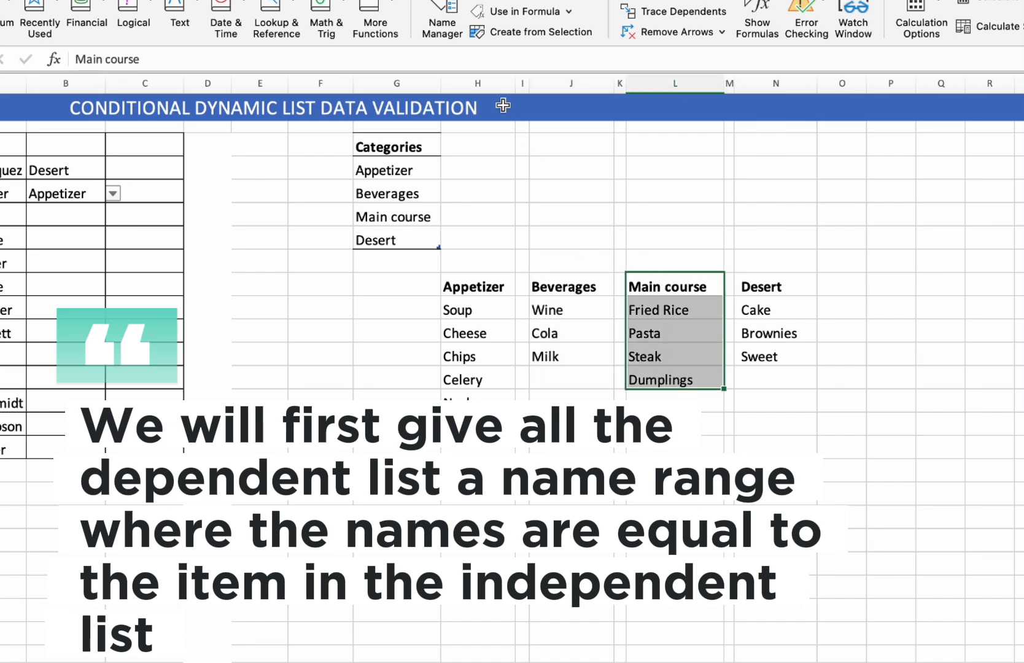
pyautogui.click(518, 35)
pyautogui.click(613, 246)
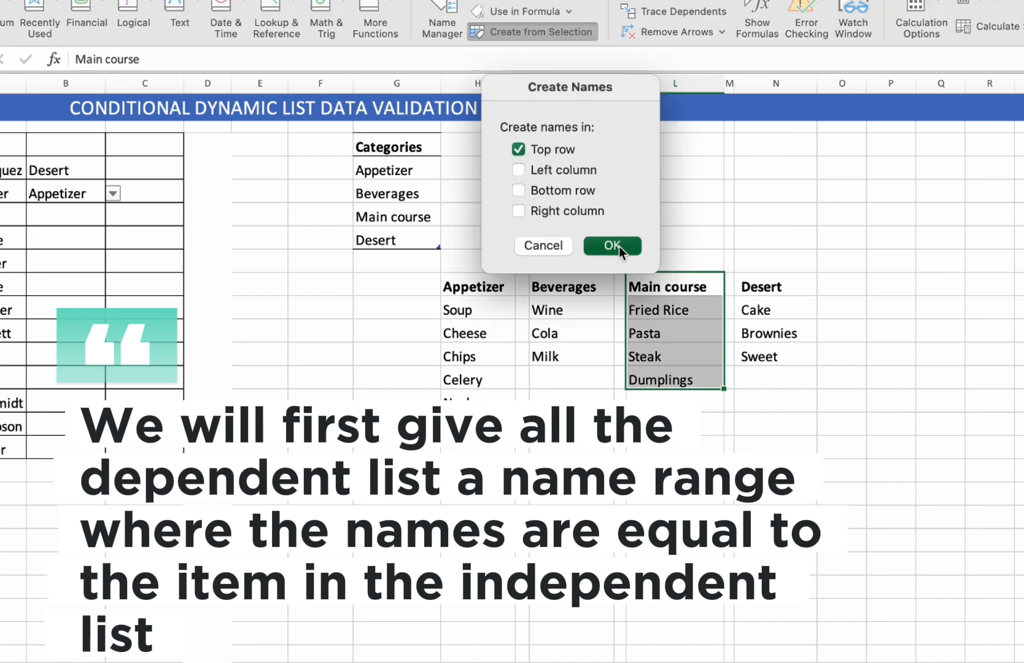
# Create a named range from the Desert list in column N, using its top row as the name
pyautogui.moveTo(746, 284); pyautogui.dragTo(757, 354)
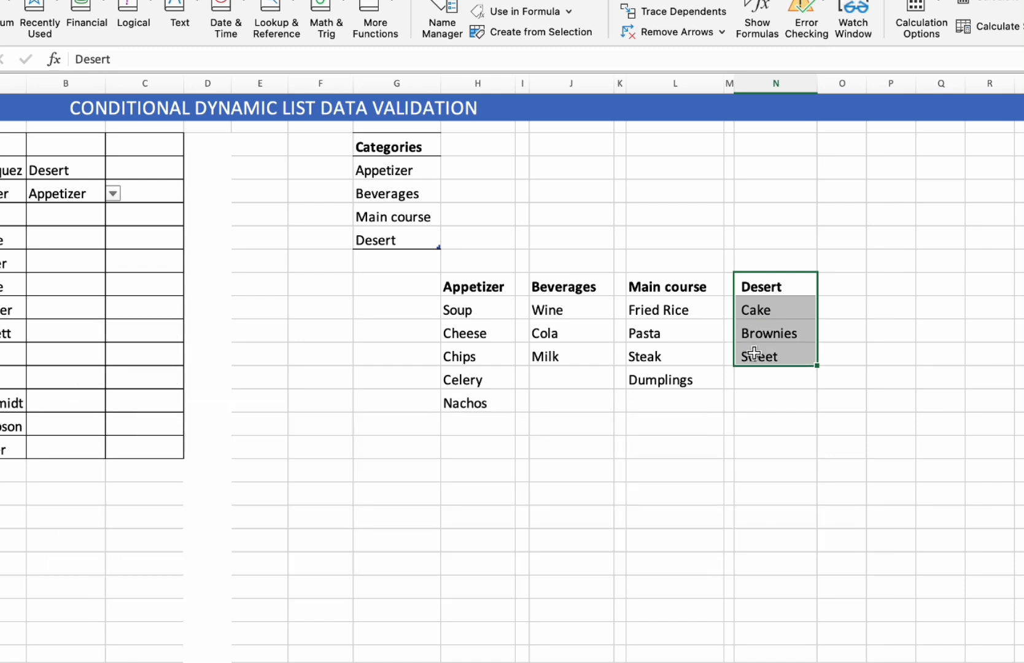
pyautogui.click(544, 30)
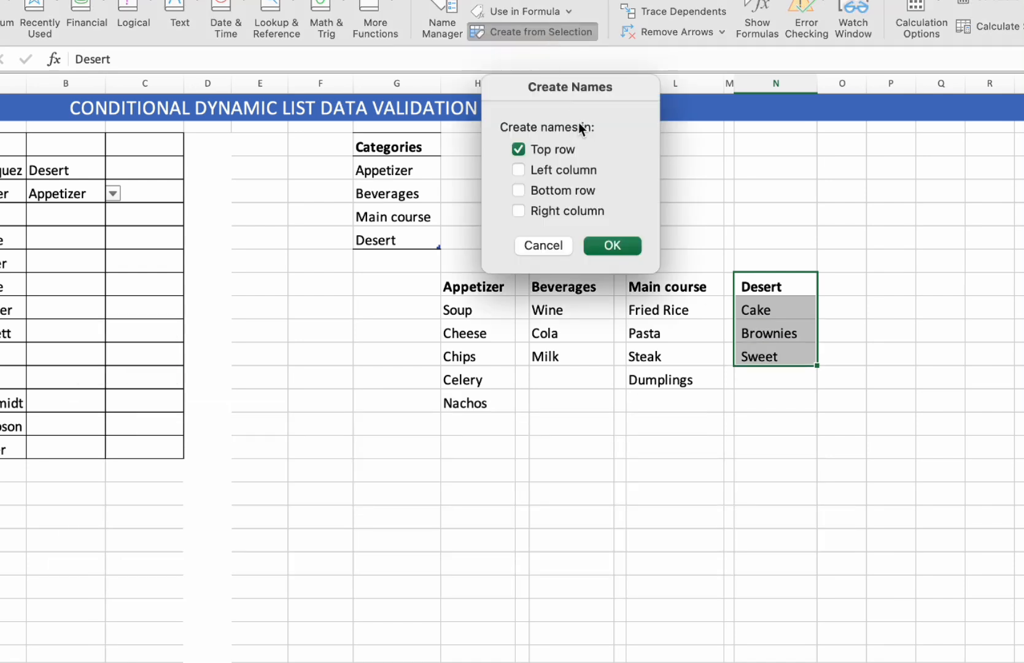
pyautogui.click(608, 246)
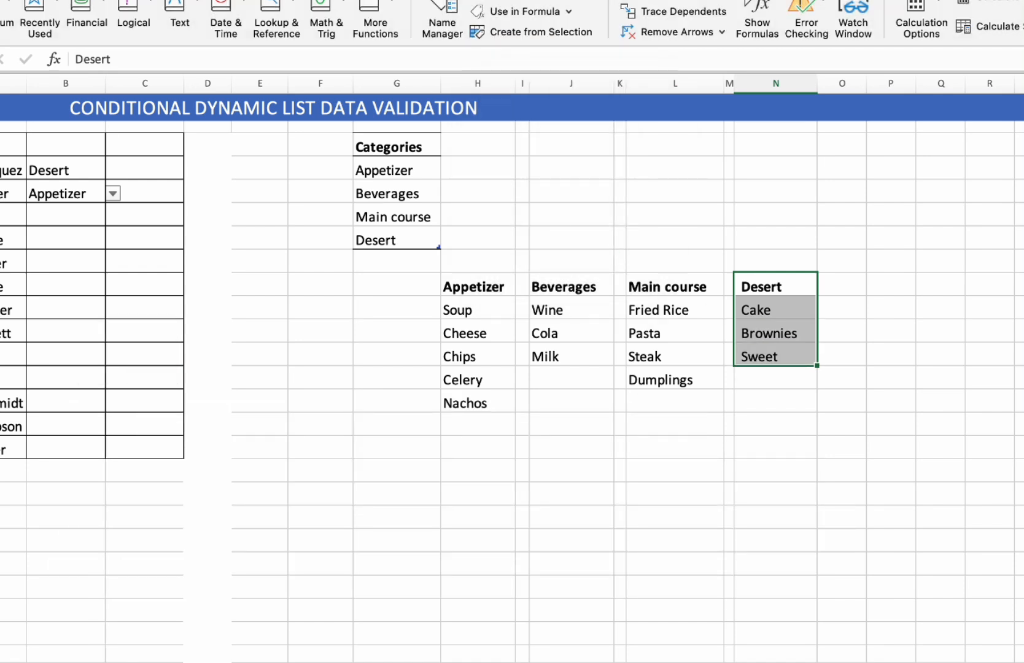
# Start a data validation rule for C4:C16 that allows a list with an in-cell dropdown
pyautogui.moveTo(124, 170); pyautogui.dragTo(134, 445)
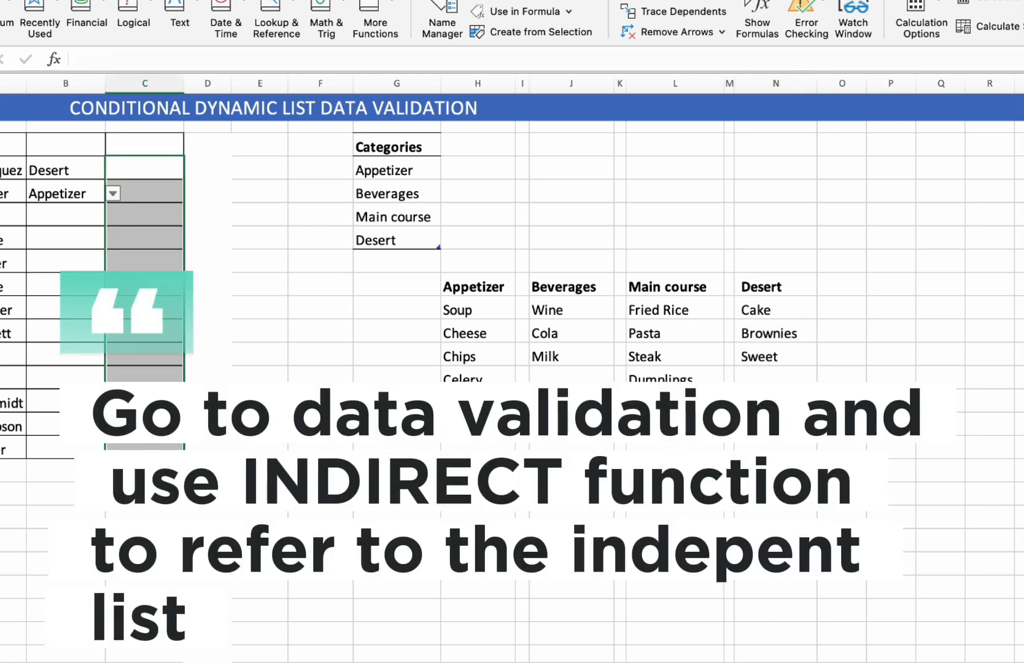
pyautogui.click(430, 1)
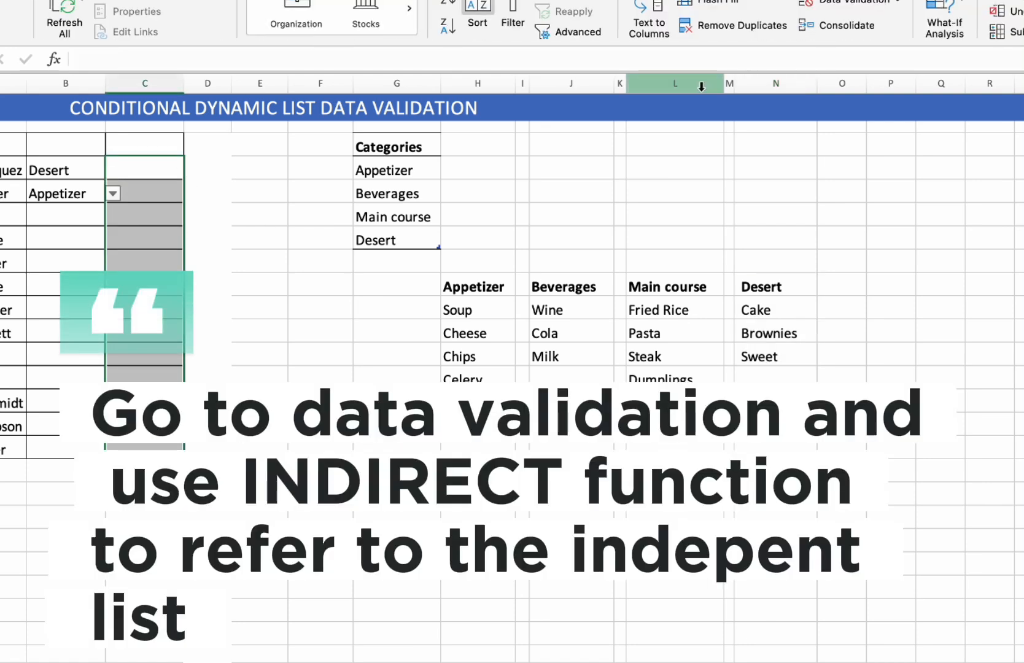
pyautogui.click(832, 7)
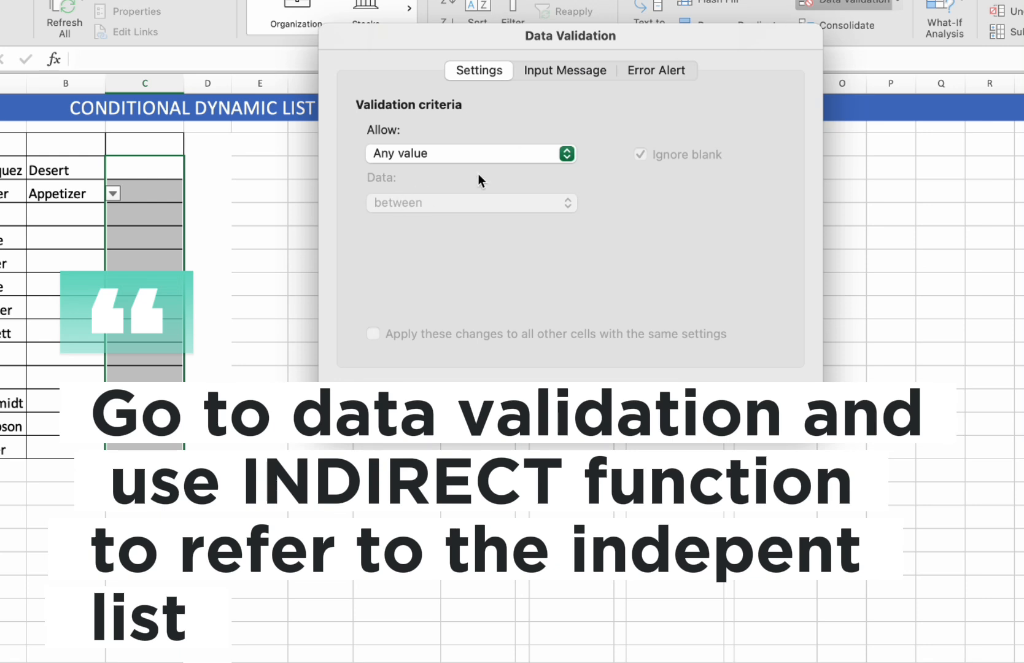
pyautogui.click(566, 154)
pyautogui.click(476, 213)
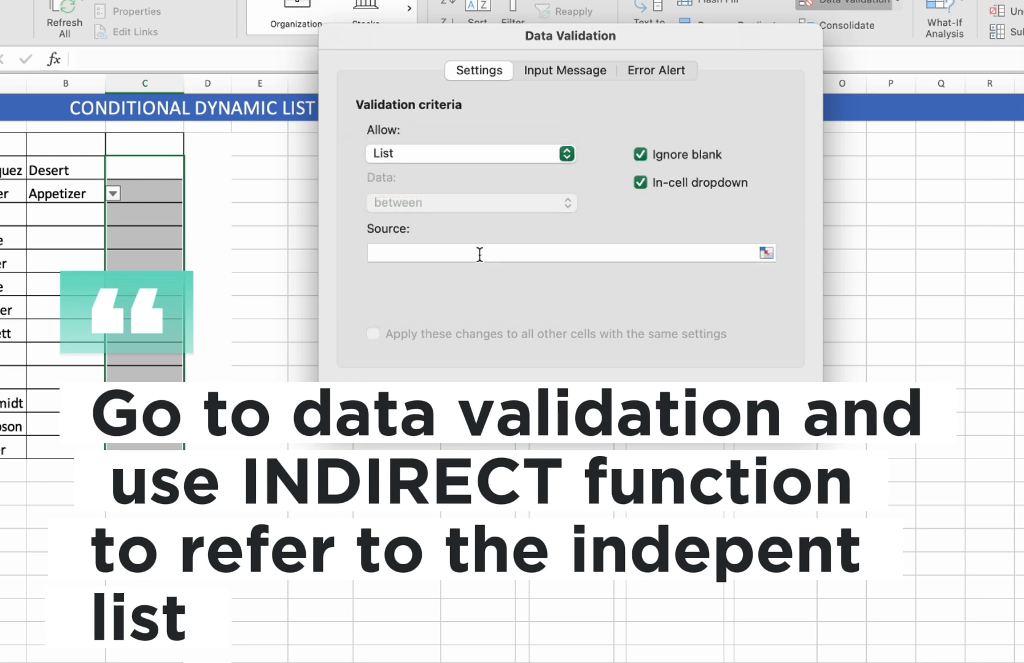
# Set the list source to an INDIRECT formula referring to B4 with a relative row, and apply the rule
pyautogui.click(480, 253)
pyautogui.write('=INDIRECT(')
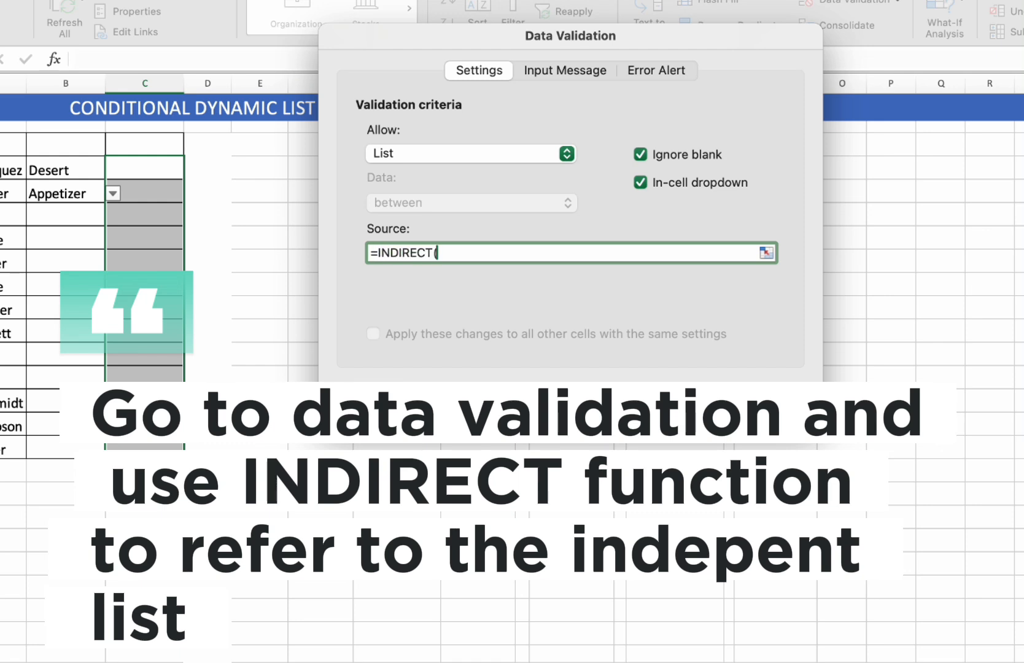
pyautogui.click(74, 164)
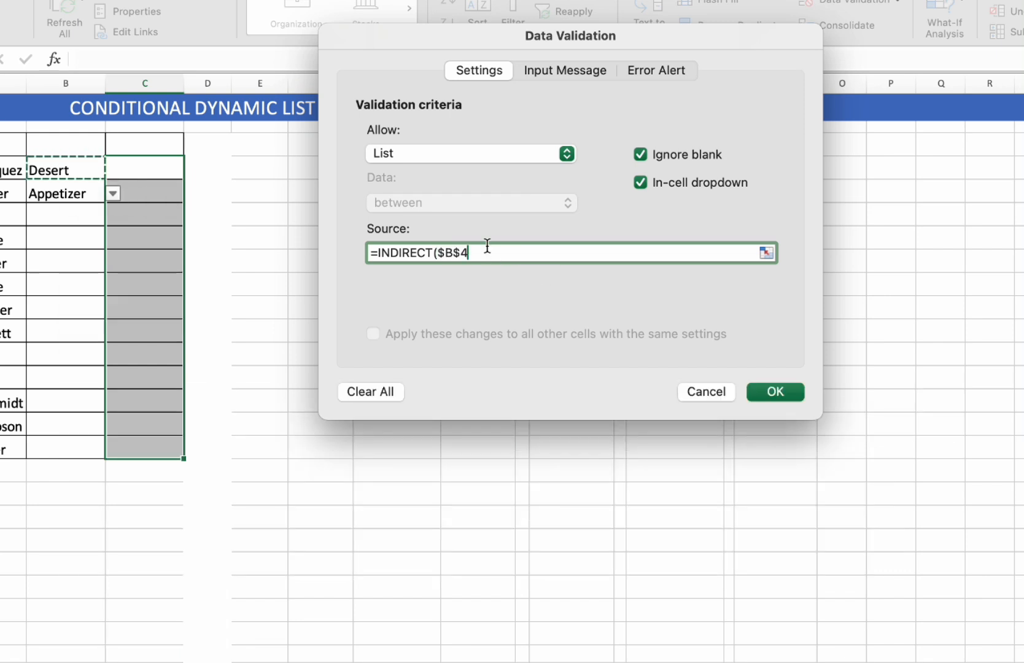
pyautogui.press('F4')
pyautogui.press('F4')
pyautogui.write(')')
pyautogui.press('Return')
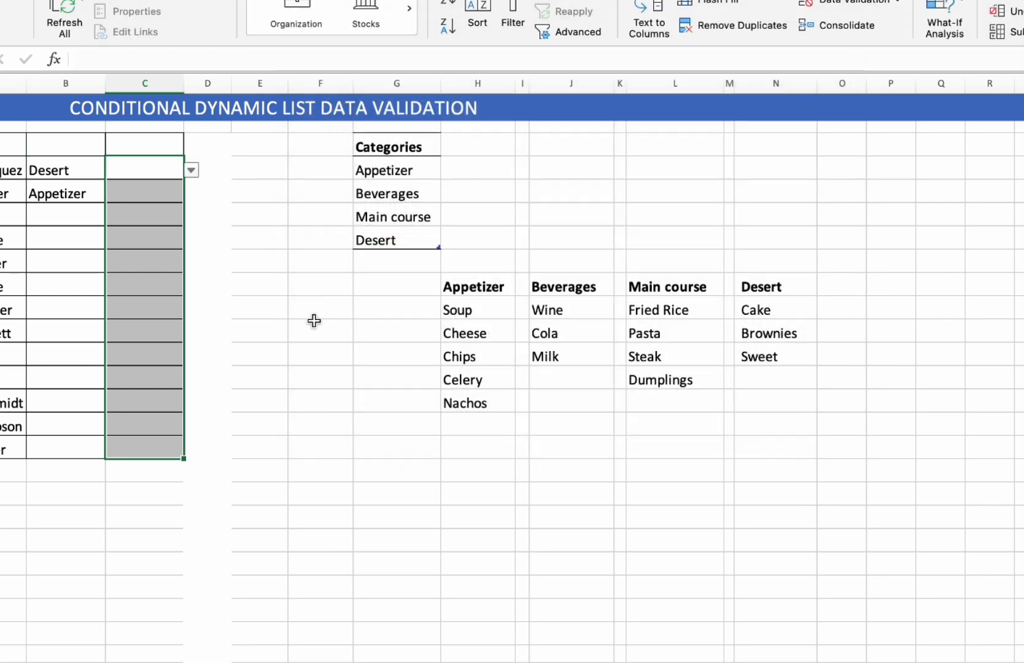
# Choose Cake in C4 and Nachos in C5 from the dependent drop-down lists
pyautogui.click(192, 170)
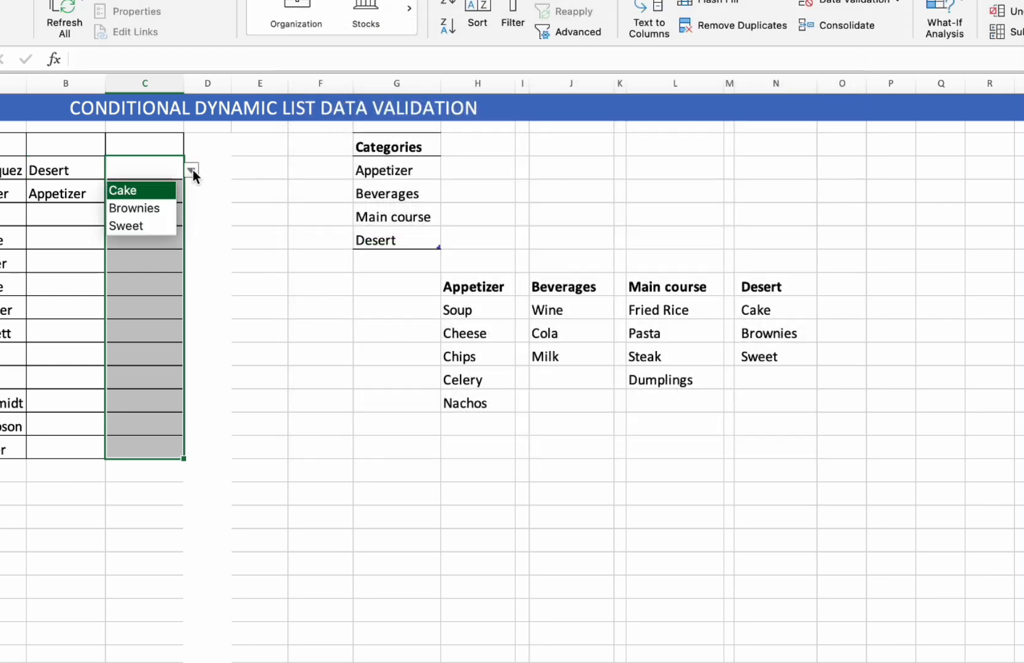
pyautogui.click(138, 193)
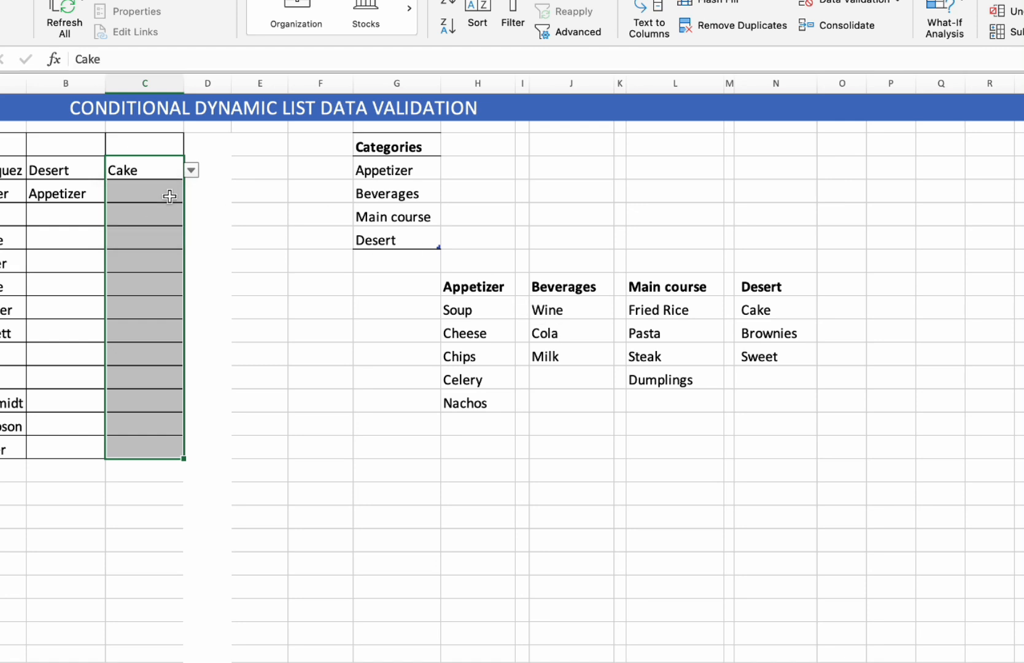
pyautogui.click(80, 171)
pyautogui.click(77, 190)
pyautogui.click(154, 192)
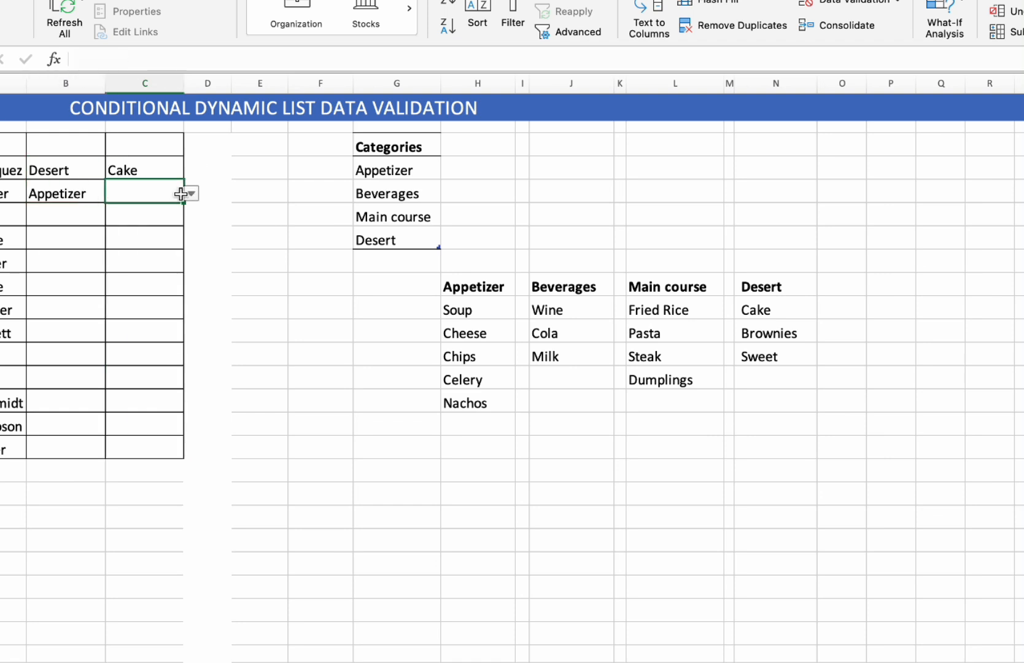
pyautogui.click(192, 196)
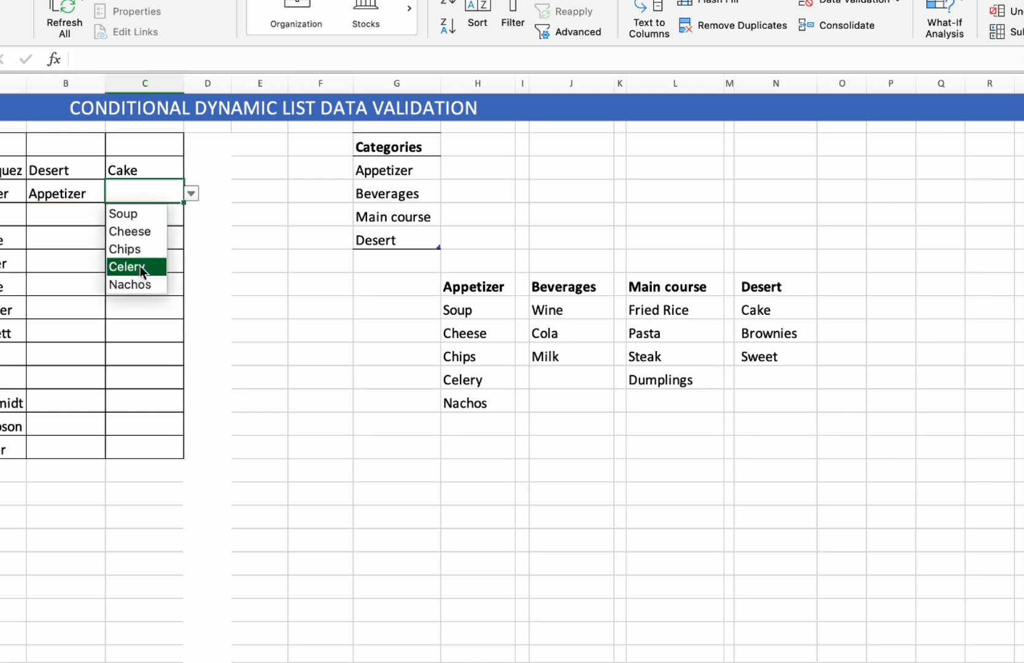
pyautogui.click(140, 284)
# Choose the category Beverages in B6 and the matching item Cola in C6 from their drop-down lists
pyautogui.click(83, 217)
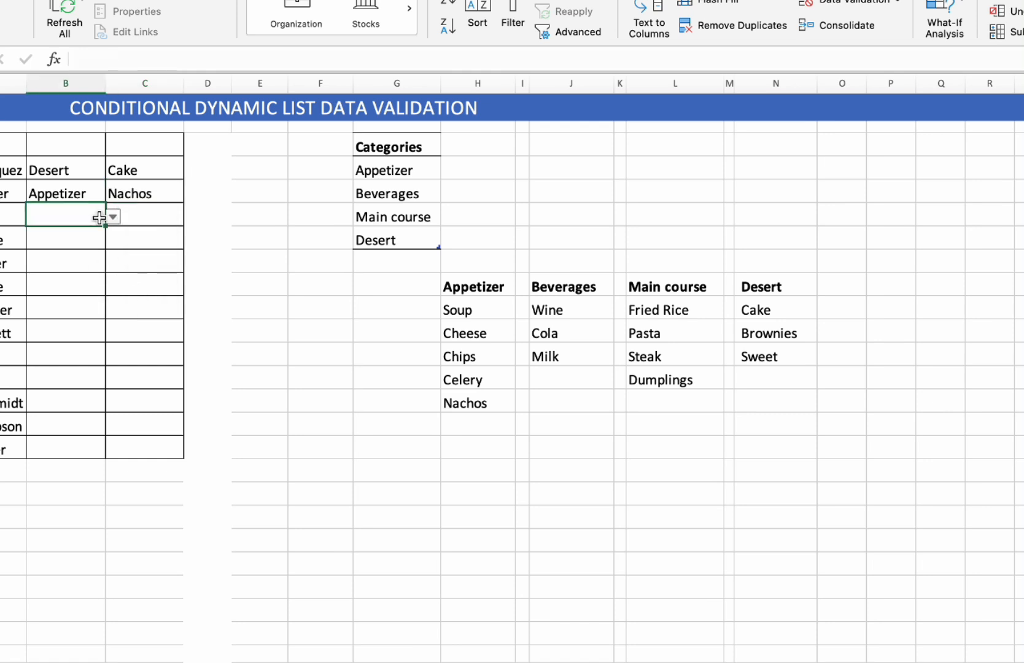
pyautogui.click(113, 216)
pyautogui.click(95, 254)
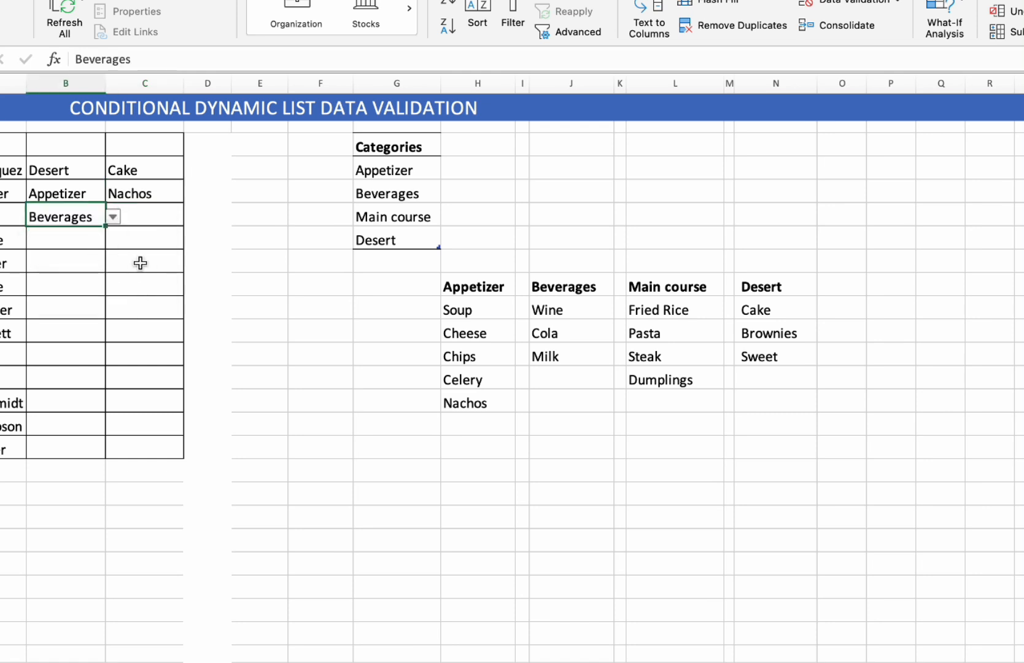
pyautogui.click(167, 226)
pyautogui.click(192, 216)
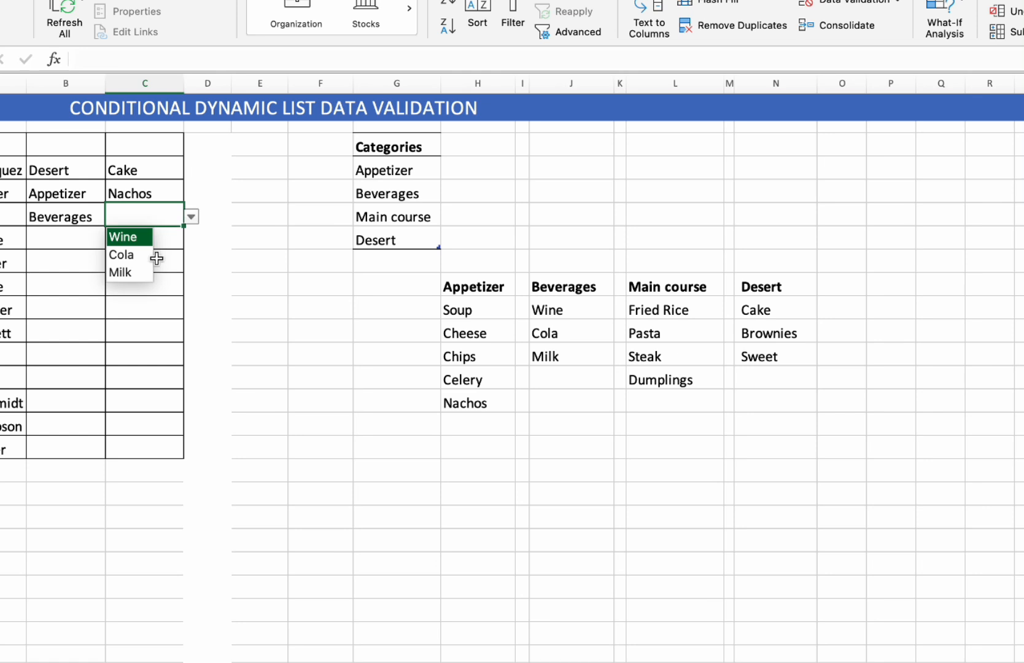
pyautogui.click(138, 253)
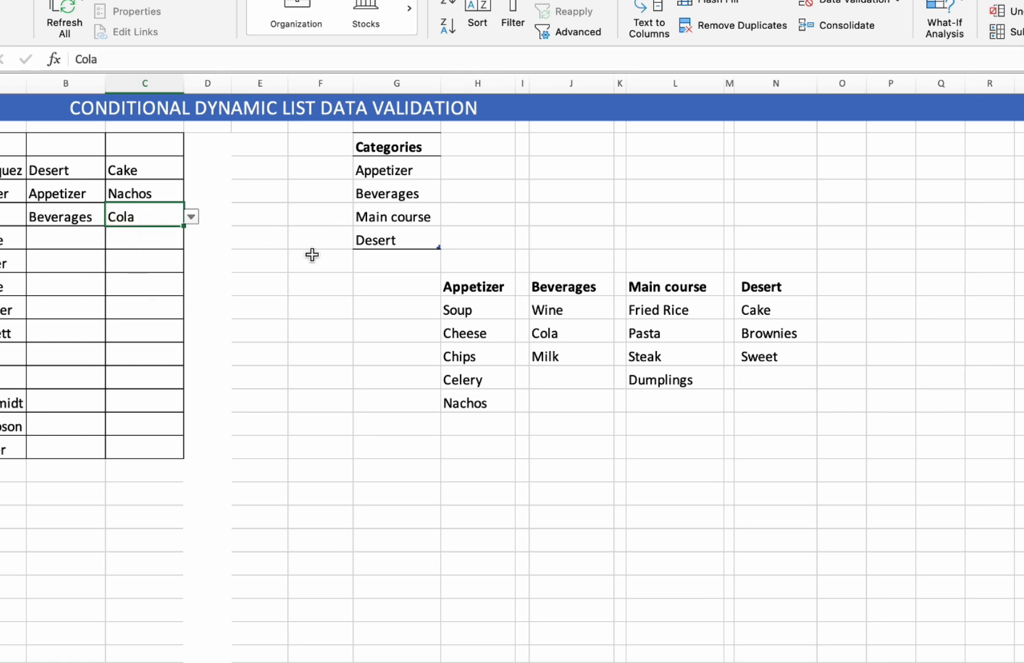
# Format the Appetizer list H9:H14 as a table with headers, using the black-and-grey banded style from the Light group
pyautogui.moveTo(487, 286); pyautogui.dragTo(488, 400)
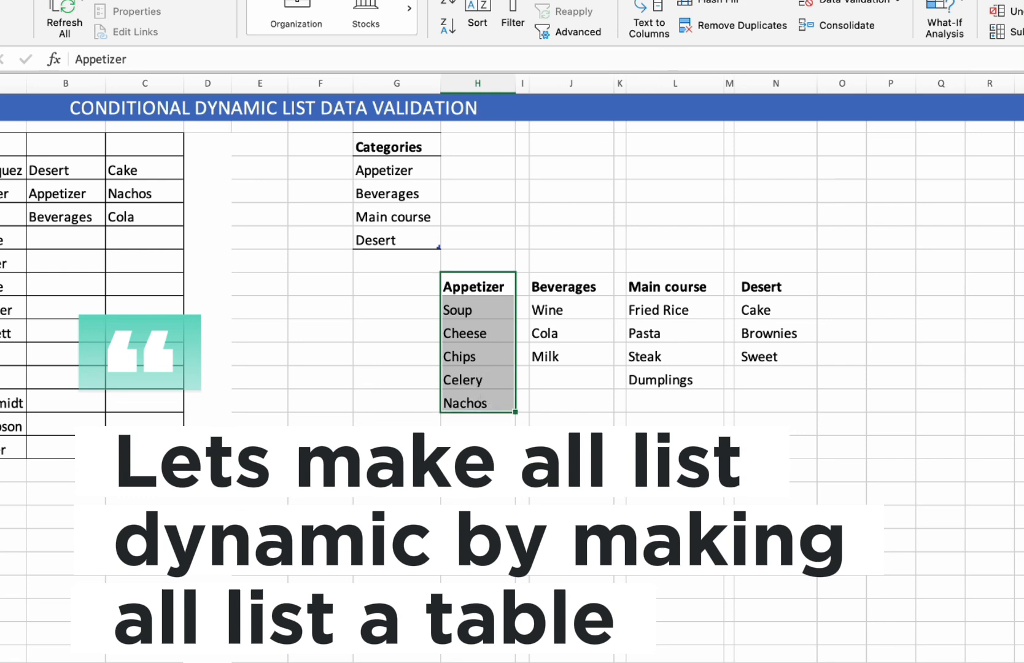
pyautogui.click(775, 10)
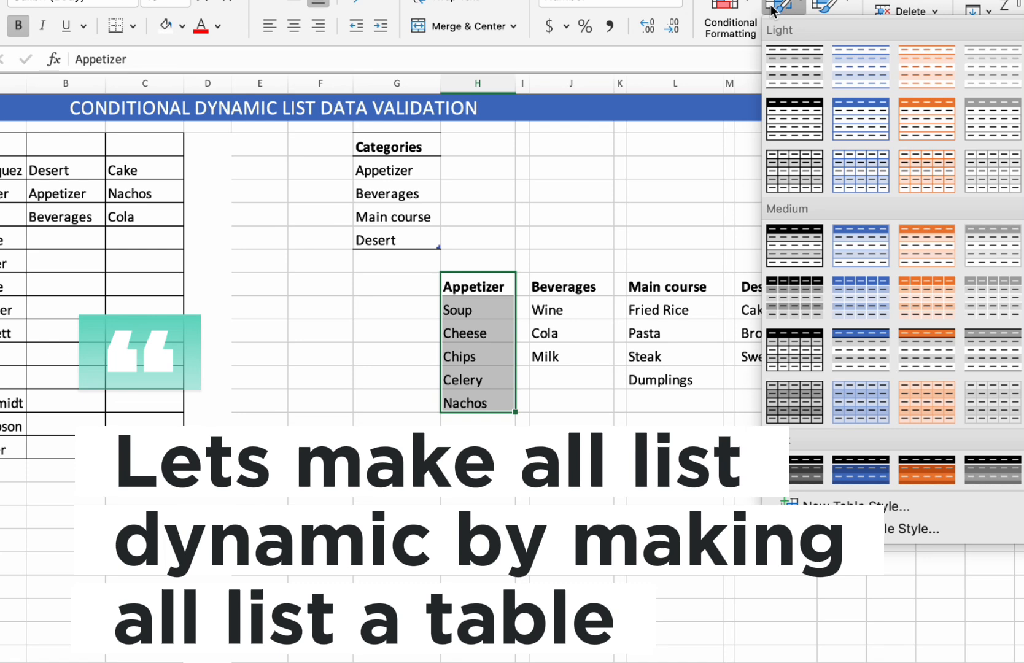
pyautogui.click(796, 68)
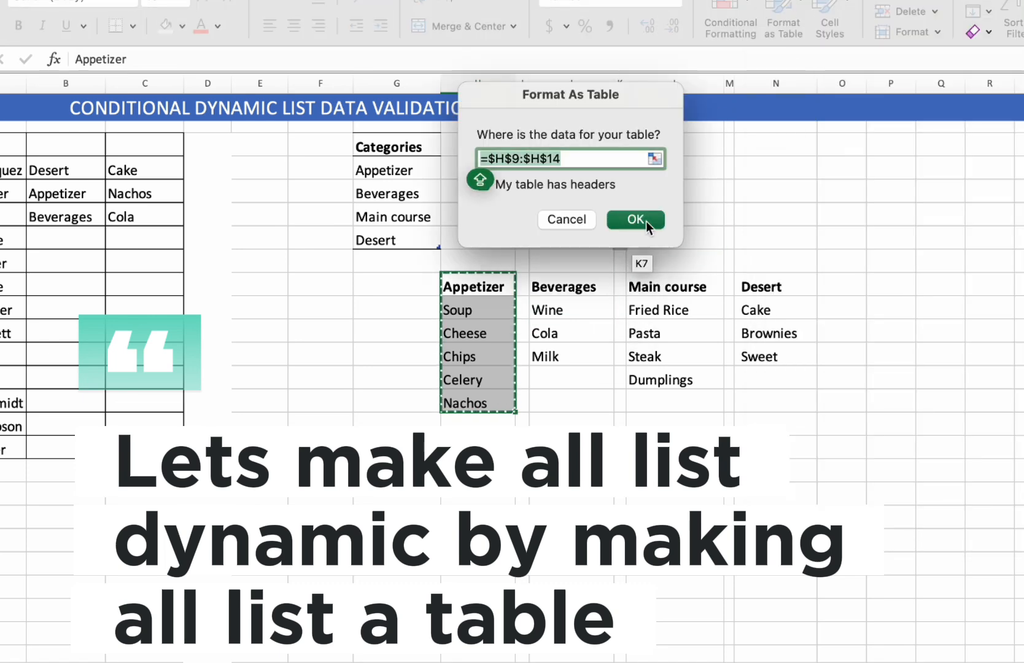
pyautogui.click(646, 220)
# Convert the Beverages list J9:J12, Main course list L9:L13 and Desert list N9:N12 into separate tables with headers
pyautogui.moveTo(588, 283); pyautogui.dragTo(583, 358)
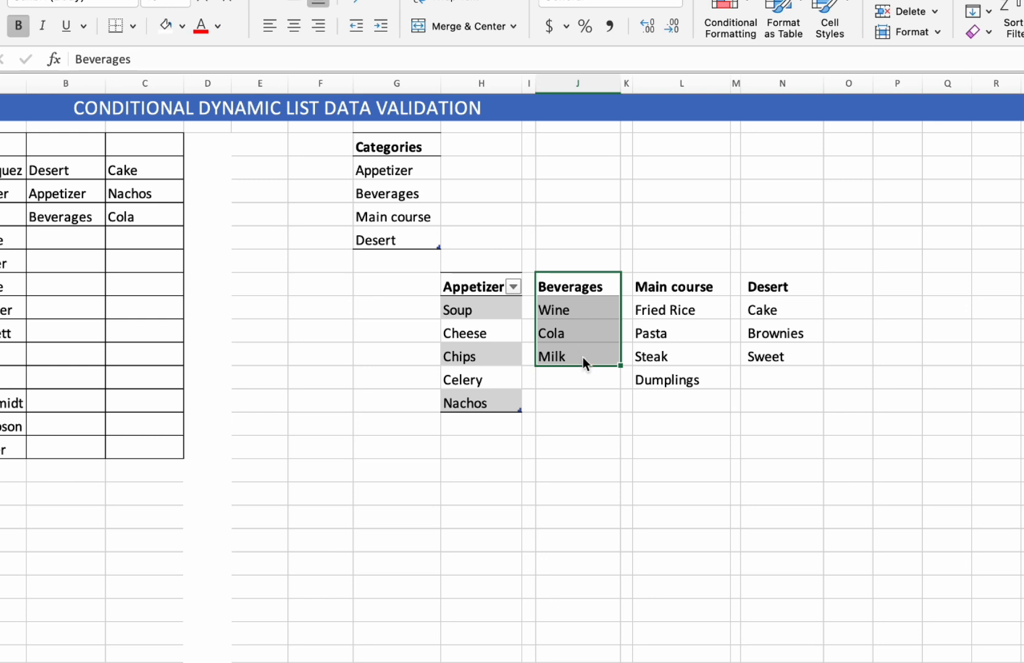
pyautogui.hotkey('ctrl', 't')
pyautogui.click(626, 217)
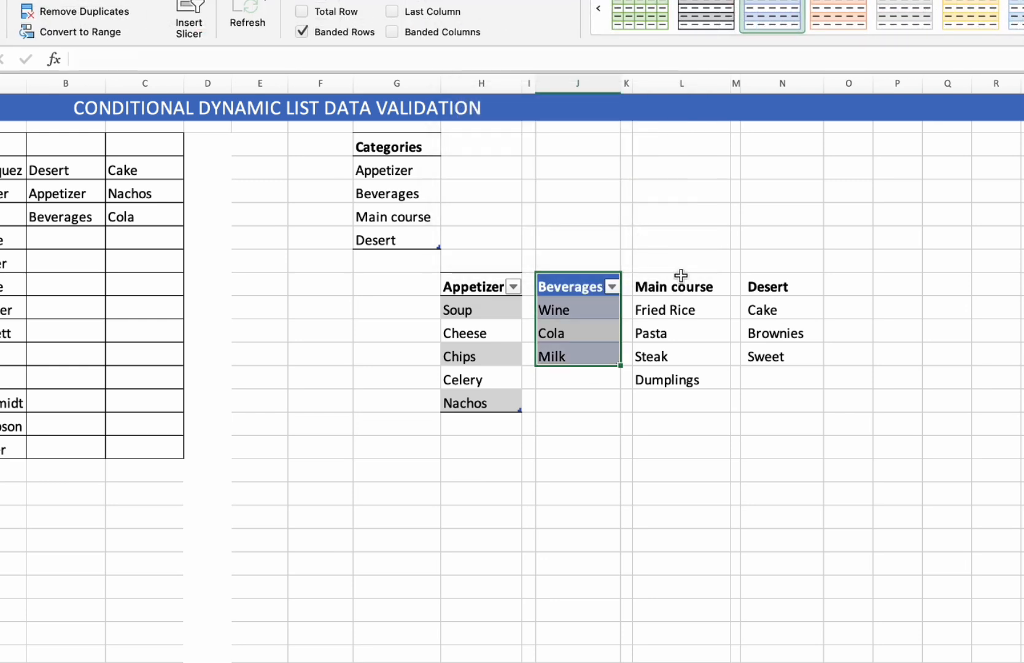
pyautogui.moveTo(679, 284); pyautogui.dragTo(686, 384)
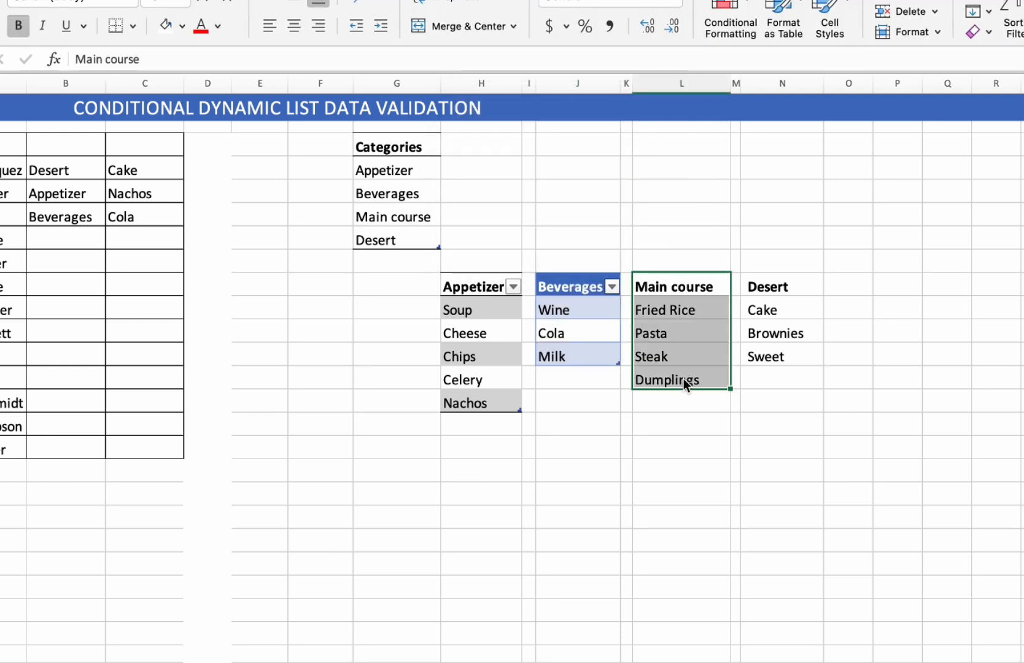
pyautogui.hotkey('ctrl', 't')
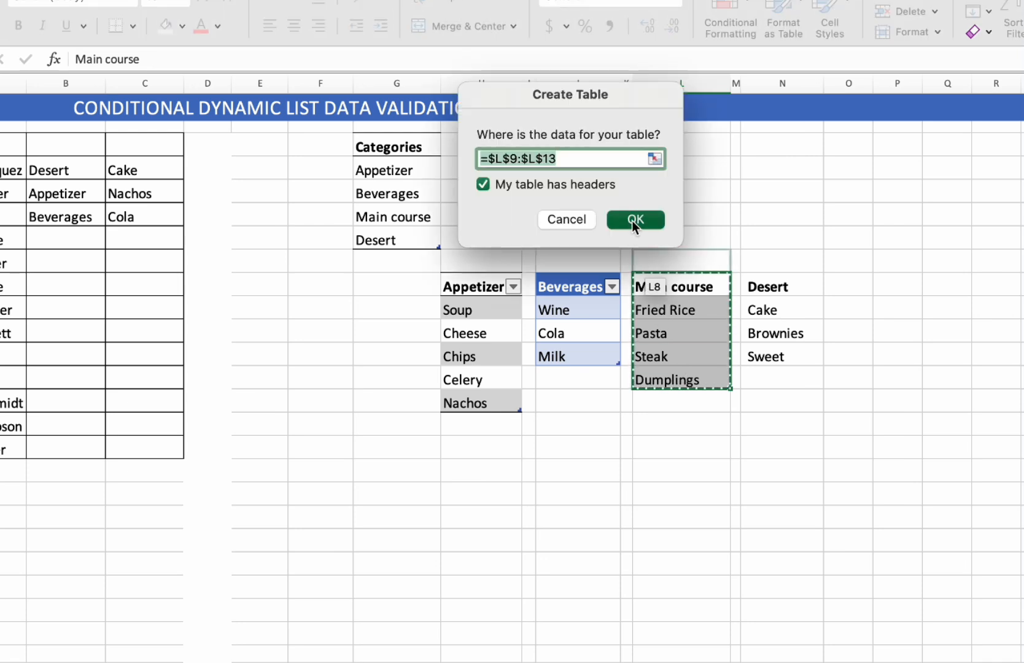
pyautogui.click(635, 220)
pyautogui.moveTo(756, 286); pyautogui.dragTo(765, 354)
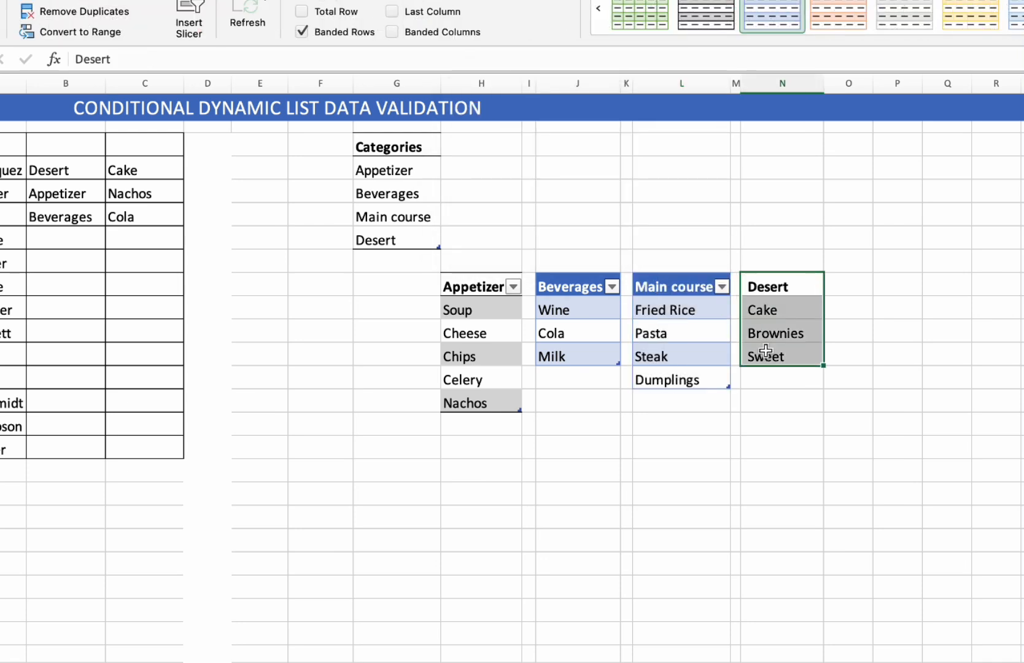
pyautogui.hotkey('ctrl', 't')
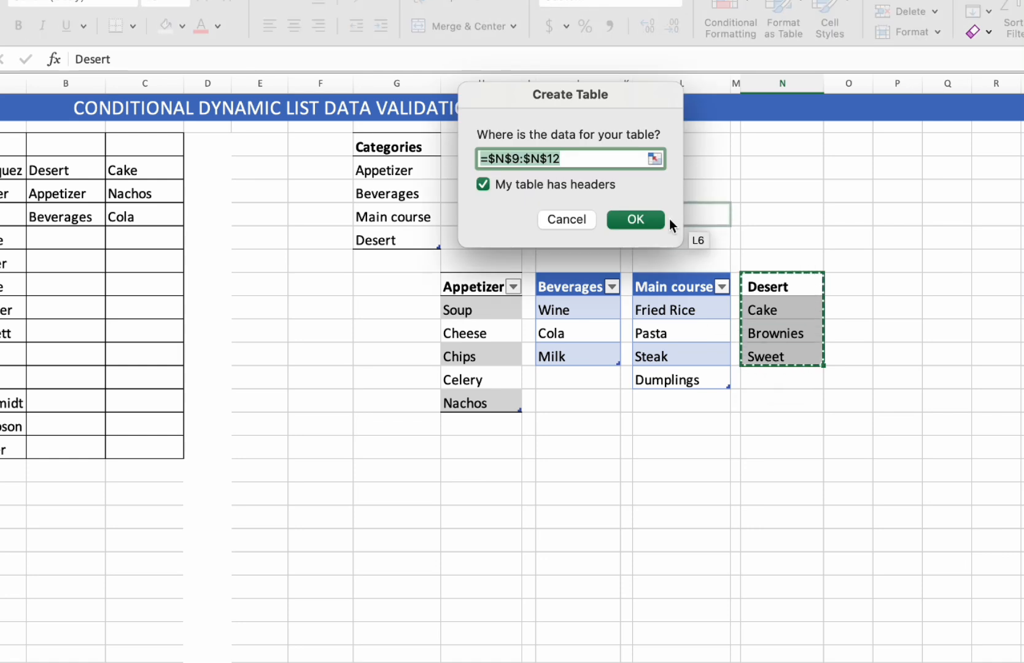
pyautogui.click(648, 221)
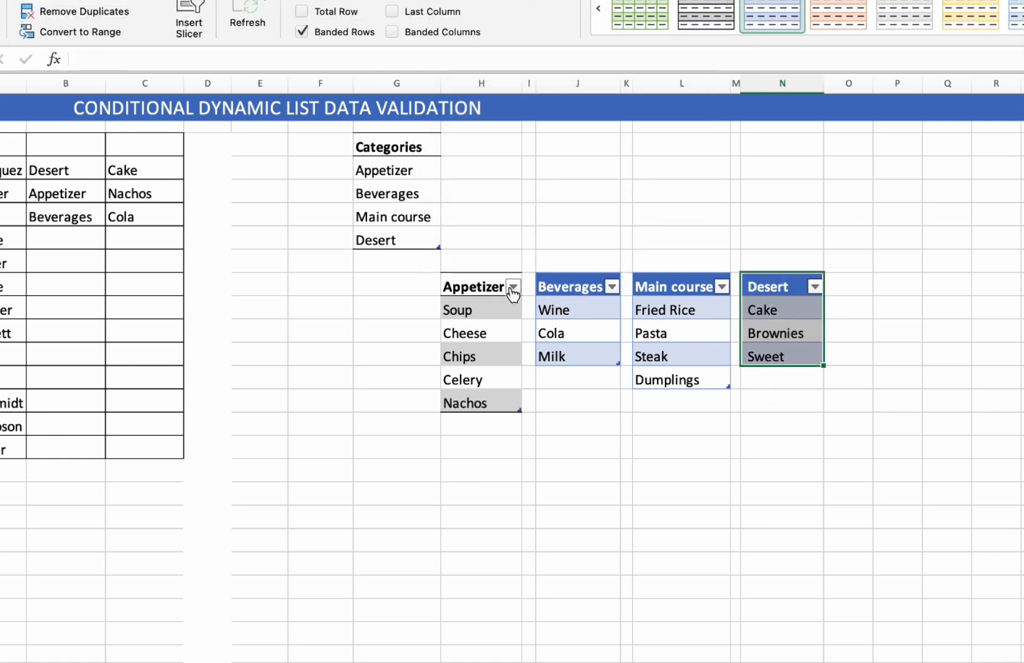
# Add Biscuits as a new item directly below Sweet in the Desert table
pyautogui.click(564, 420)
pyautogui.click(668, 394)
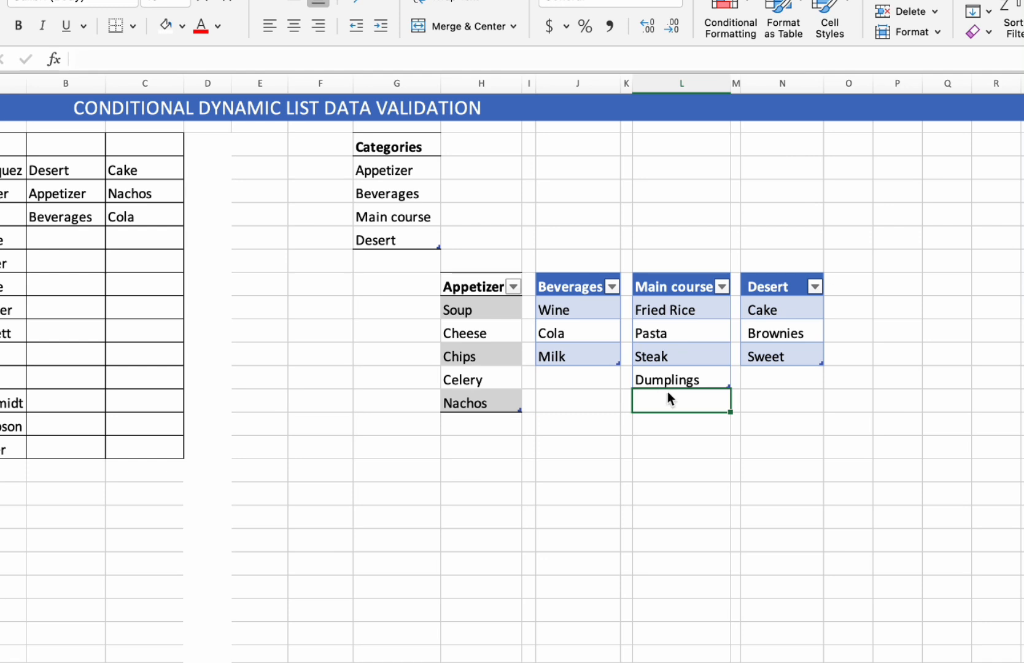
pyautogui.click(780, 378)
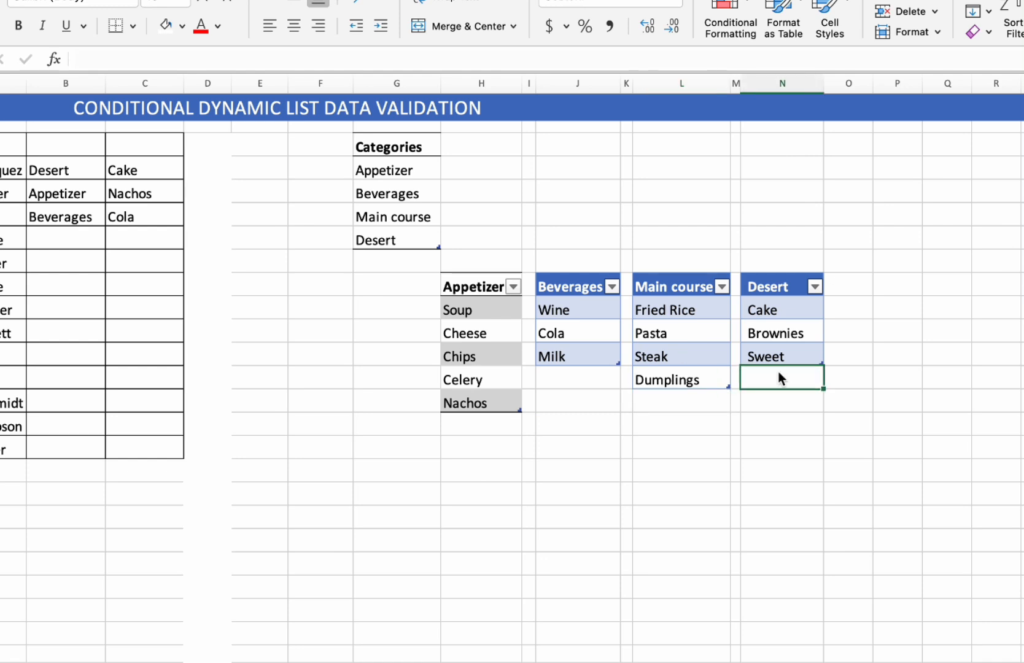
pyautogui.write('B')
pyautogui.press('BackSpace')
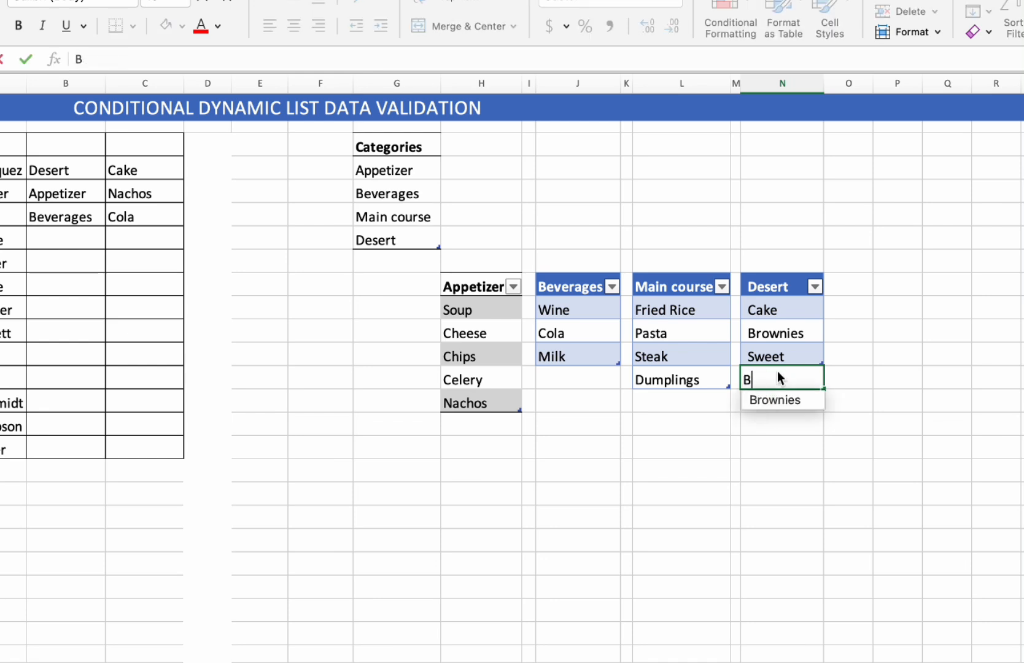
pyautogui.write('is')
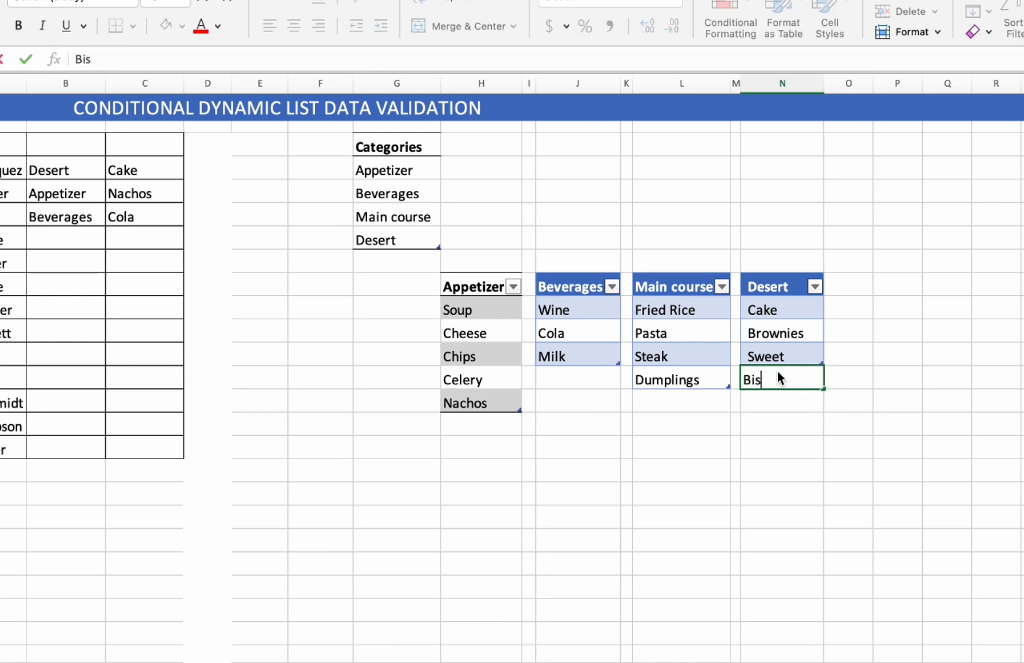
pyautogui.write('cuits')
pyautogui.click(811, 420)
# Choose the category Desert in B7 and the item Biscuits in C7 from their drop-down lists
pyautogui.click(173, 213)
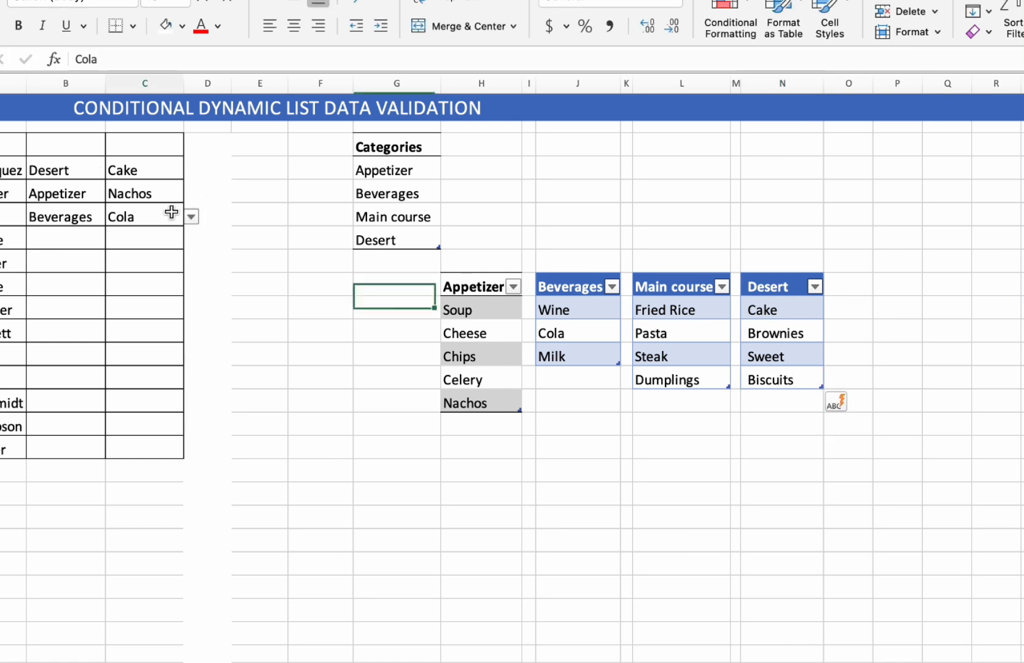
pyautogui.click(80, 236)
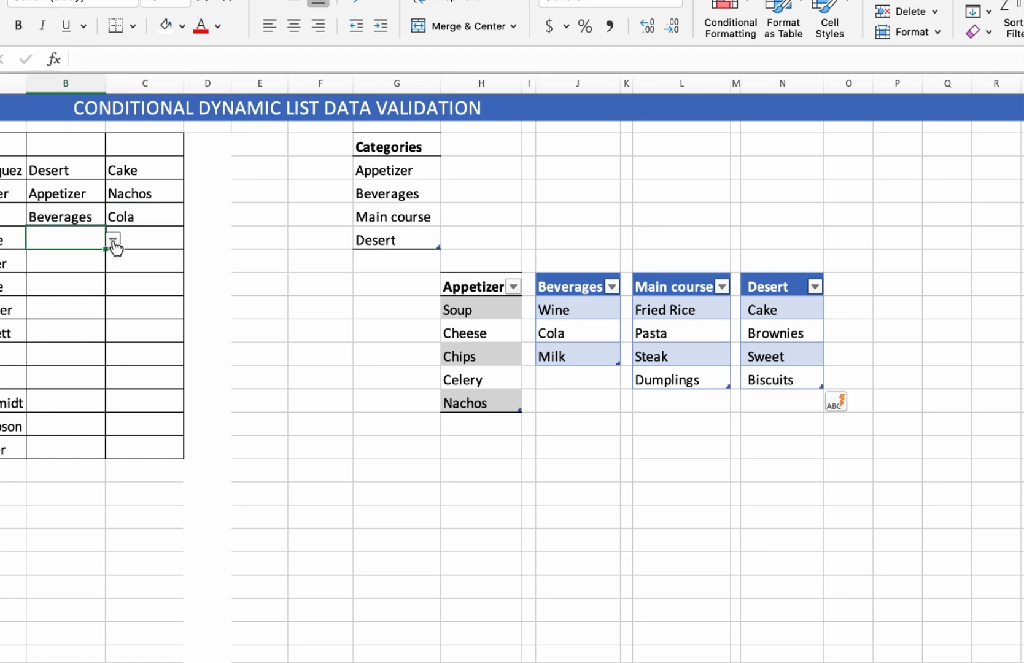
pyautogui.click(113, 239)
pyautogui.click(77, 313)
pyautogui.click(147, 234)
pyautogui.click(191, 240)
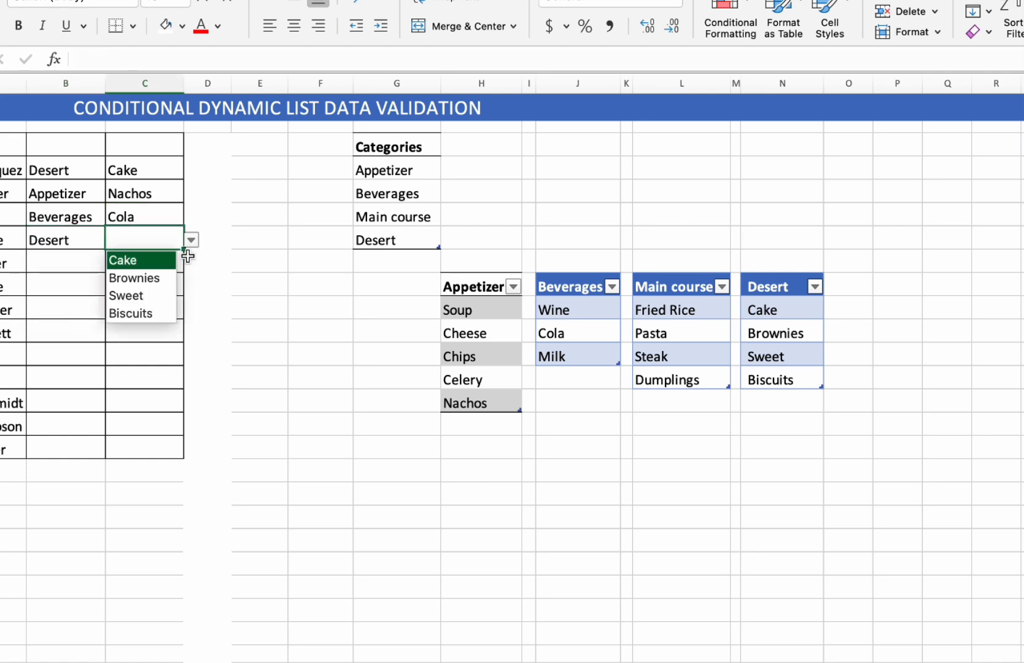
pyautogui.click(163, 314)
# Change the item in C4 to Biscuits using its dependent drop-down list
pyautogui.click(162, 173)
pyautogui.click(192, 170)
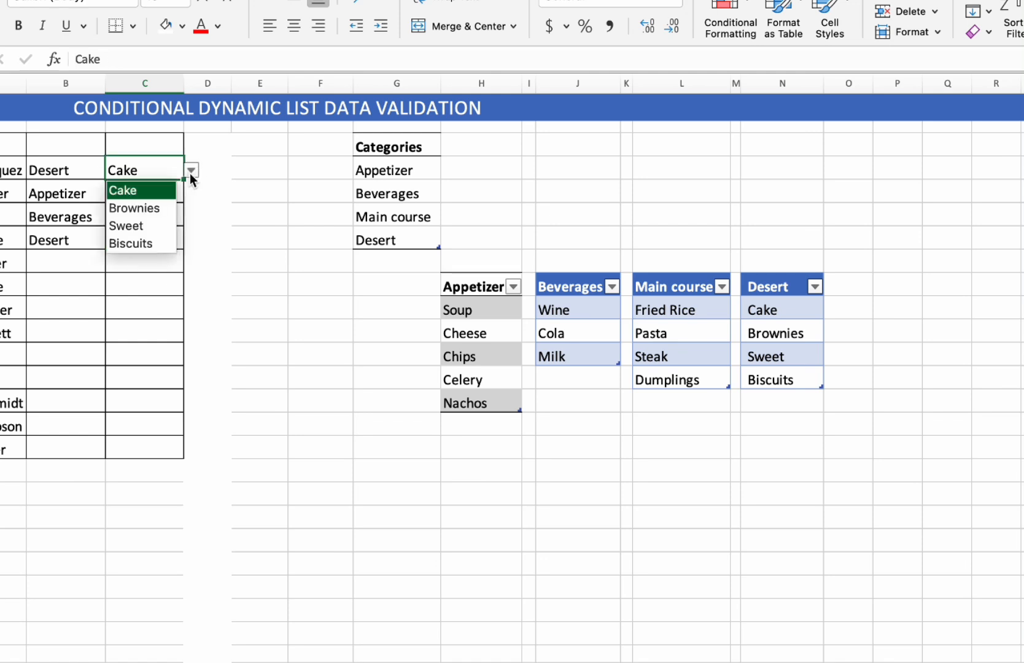
pyautogui.click(156, 244)
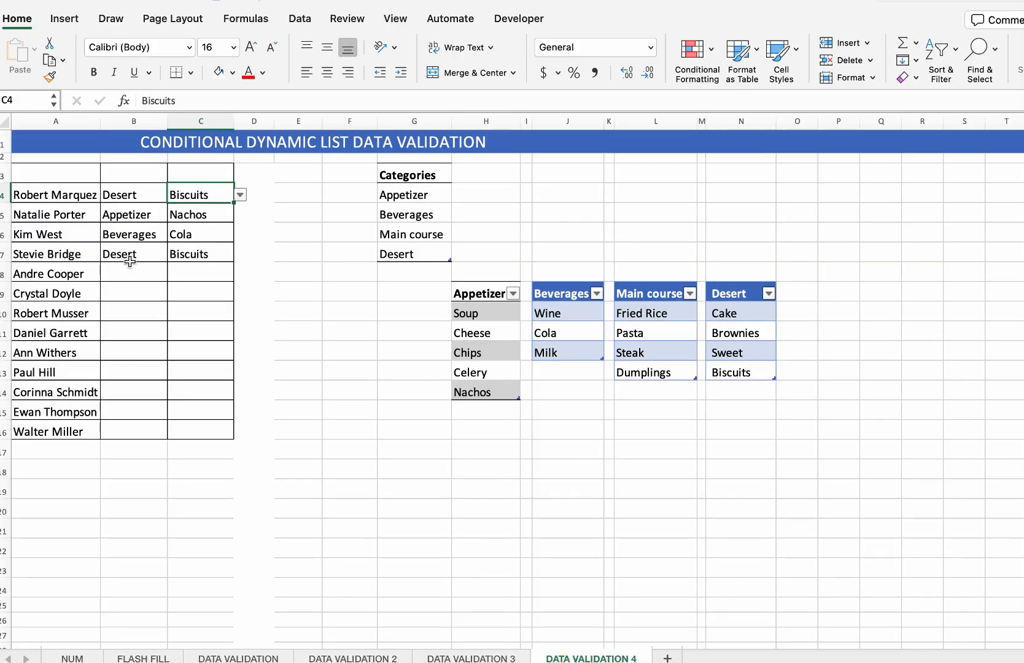
# Choose the category Main course in B8 from its drop-down list and select the neighbouring item cell C8
pyautogui.click(62, 245)
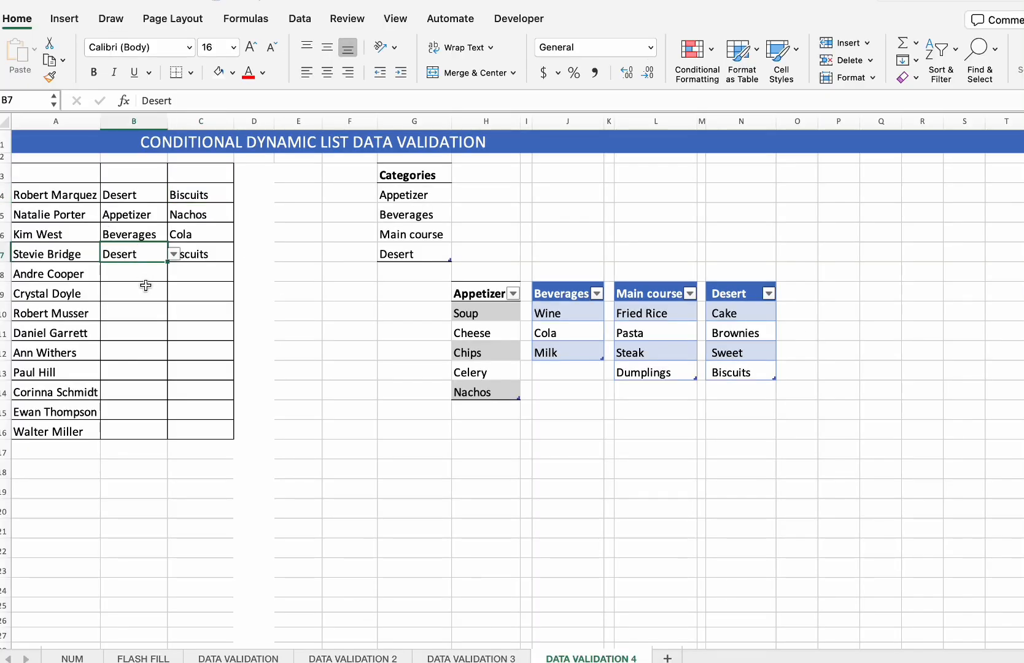
pyautogui.click(144, 276)
pyautogui.click(174, 274)
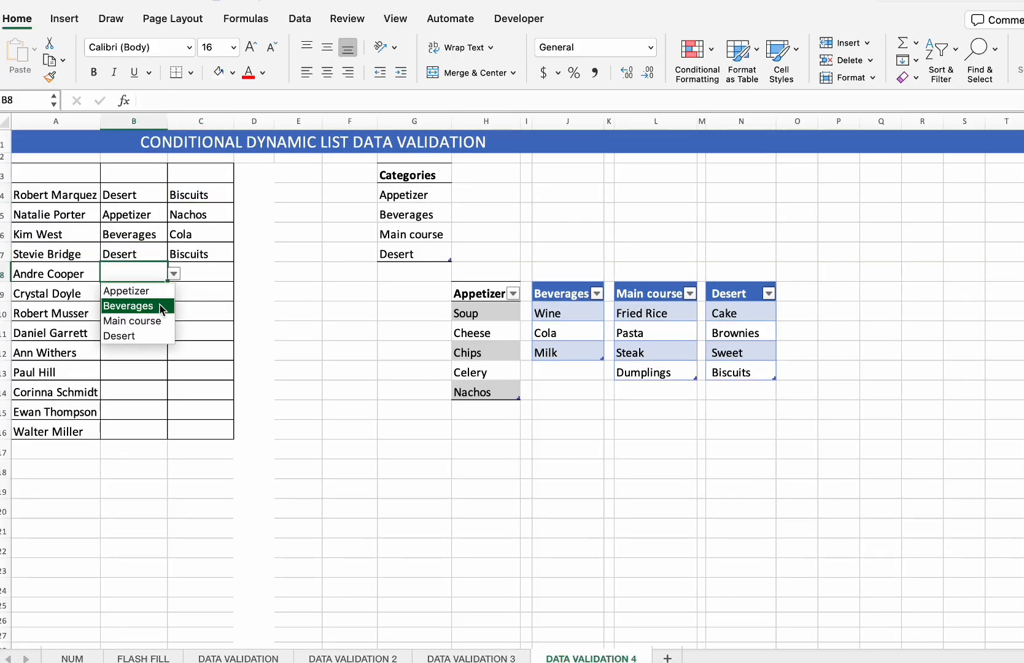
pyautogui.click(158, 320)
pyautogui.click(211, 275)
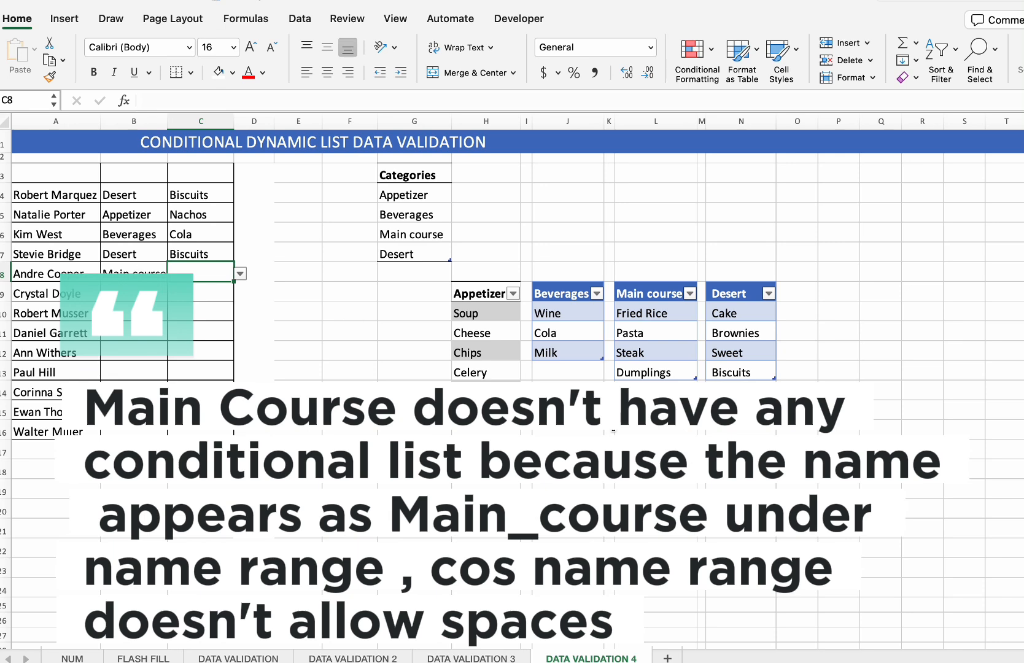
# Examine the workbook's defined names in the Name Manager to see how the Main course range is spelled
pyautogui.click(244, 22)
pyautogui.click(454, 58)
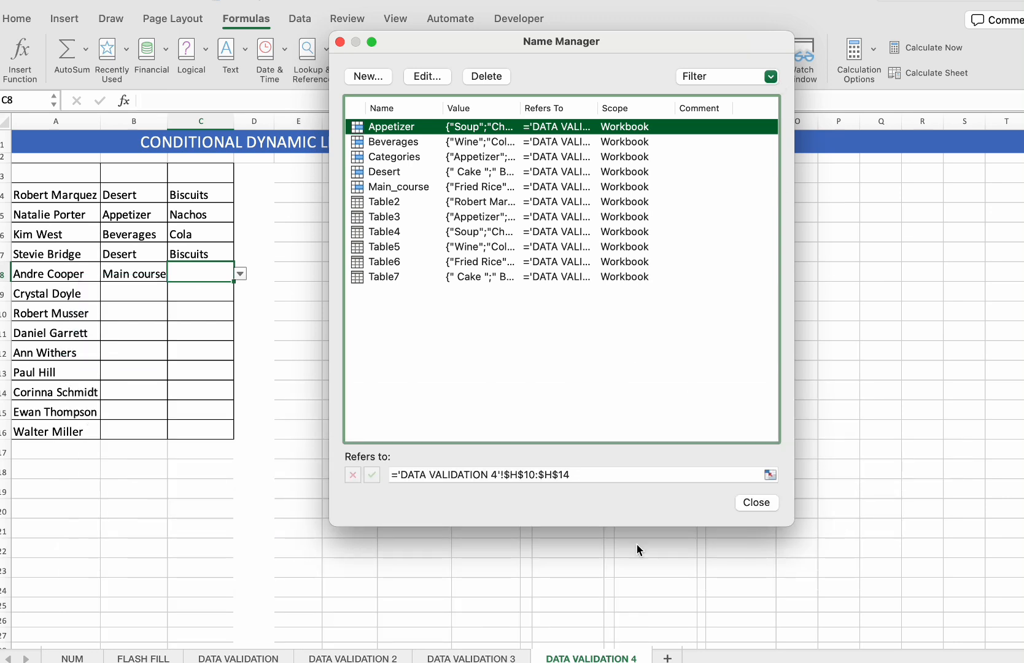
pyautogui.click(748, 503)
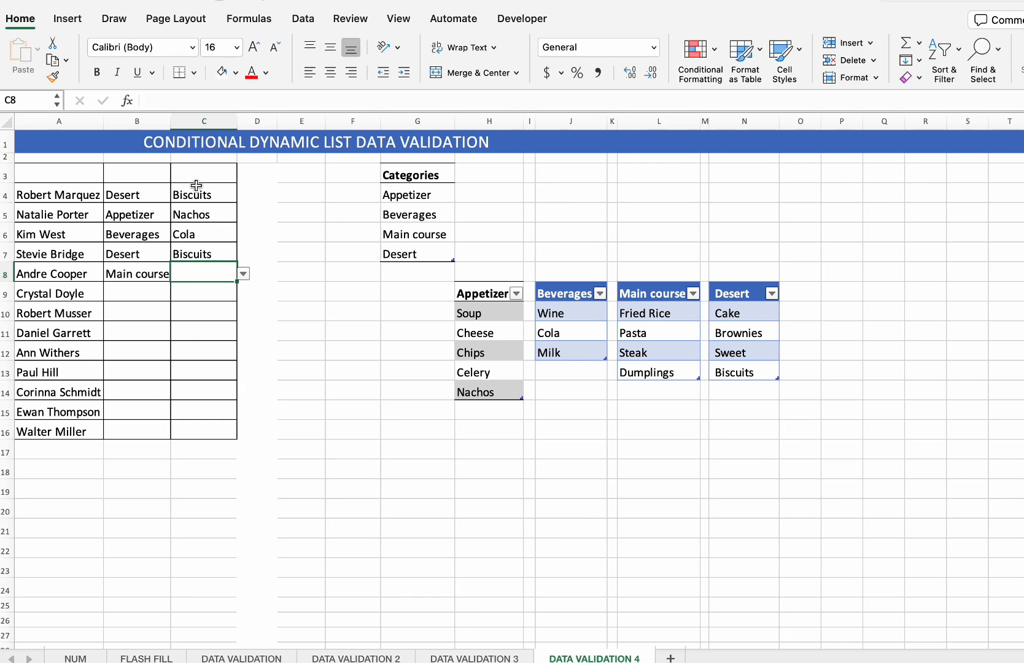
# Change the validation list source for C4:C16 to =INDIRECT(SUBSTITUTE($B4, " ", "_")) and apply the rule
pyautogui.moveTo(203, 195); pyautogui.dragTo(208, 421)
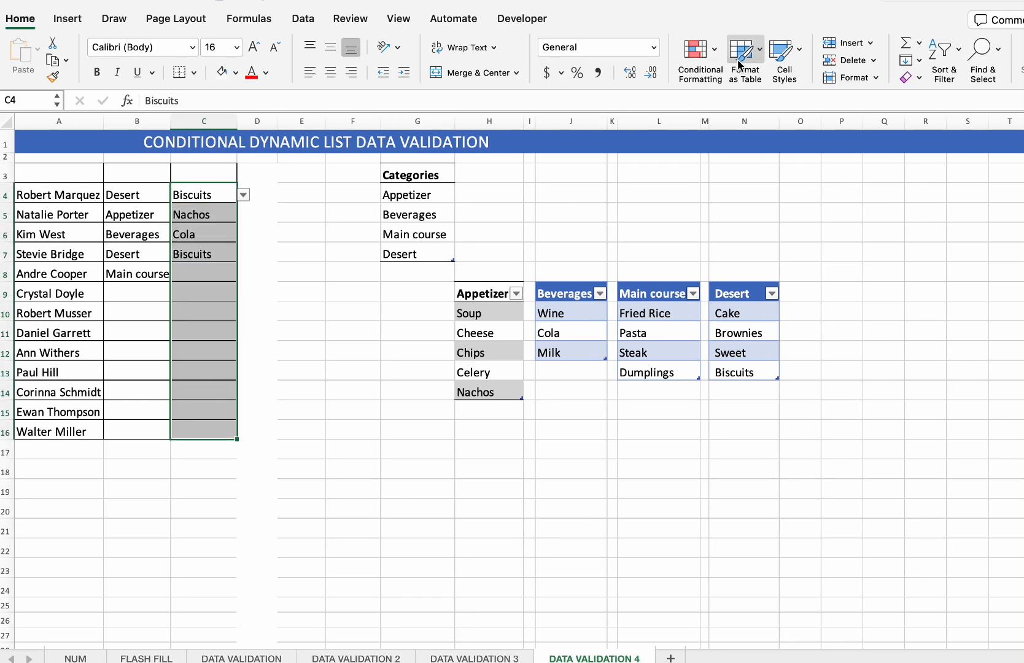
pyautogui.click(304, 19)
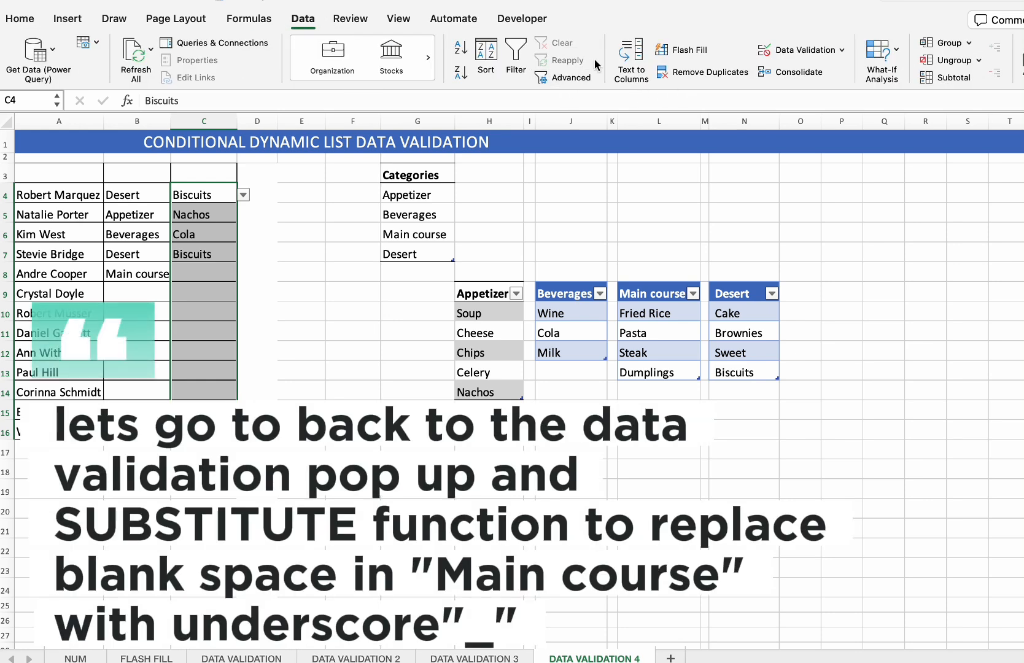
pyautogui.click(798, 50)
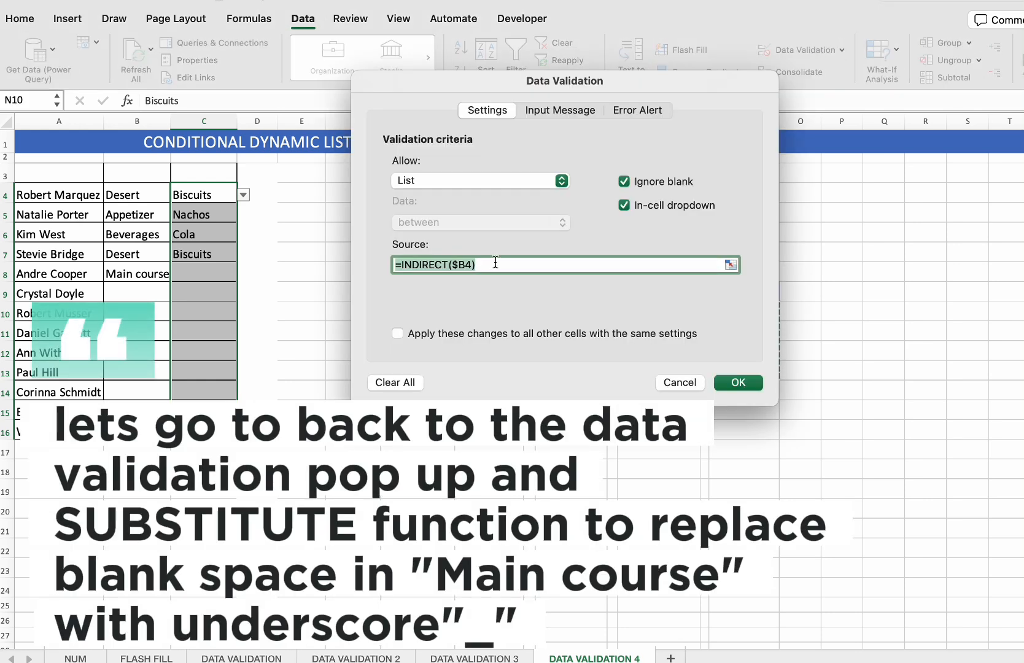
pyautogui.click(459, 266)
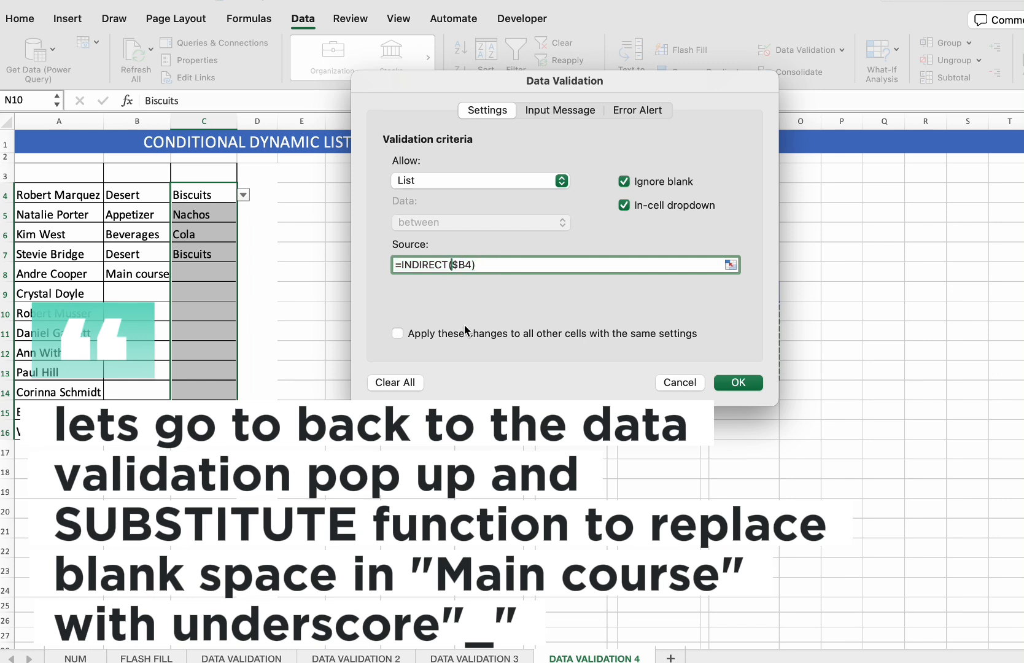
pyautogui.write('s')
pyautogui.press('BackSpace')
pyautogui.write('SUN')
pyautogui.press('BackSpace')
pyautogui.write('BSTITUTE')
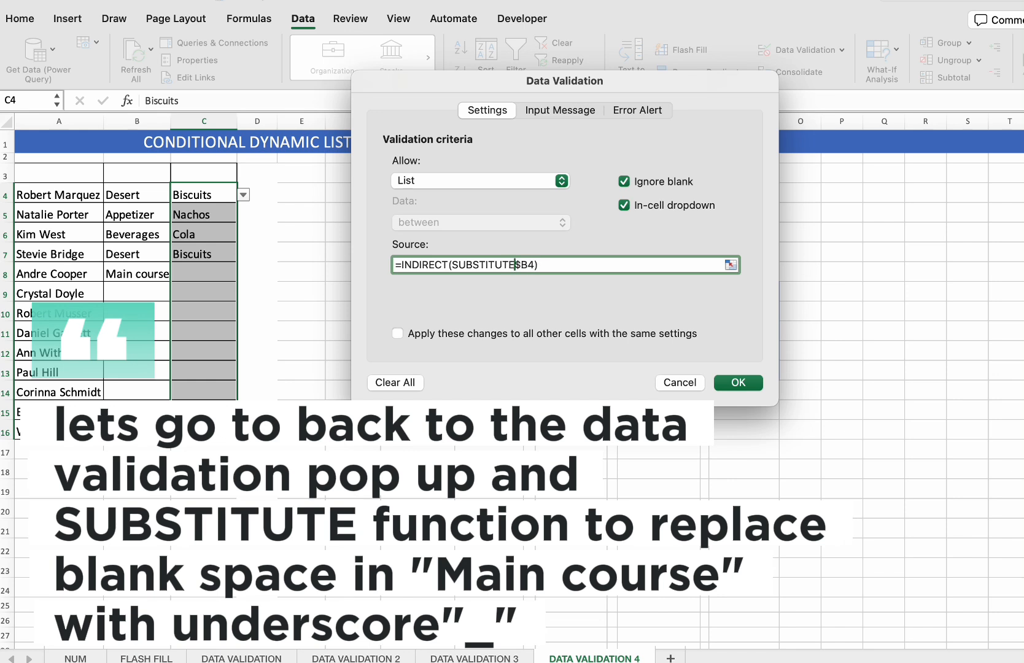
pyautogui.write('(')
pyautogui.write(', " ", "_')
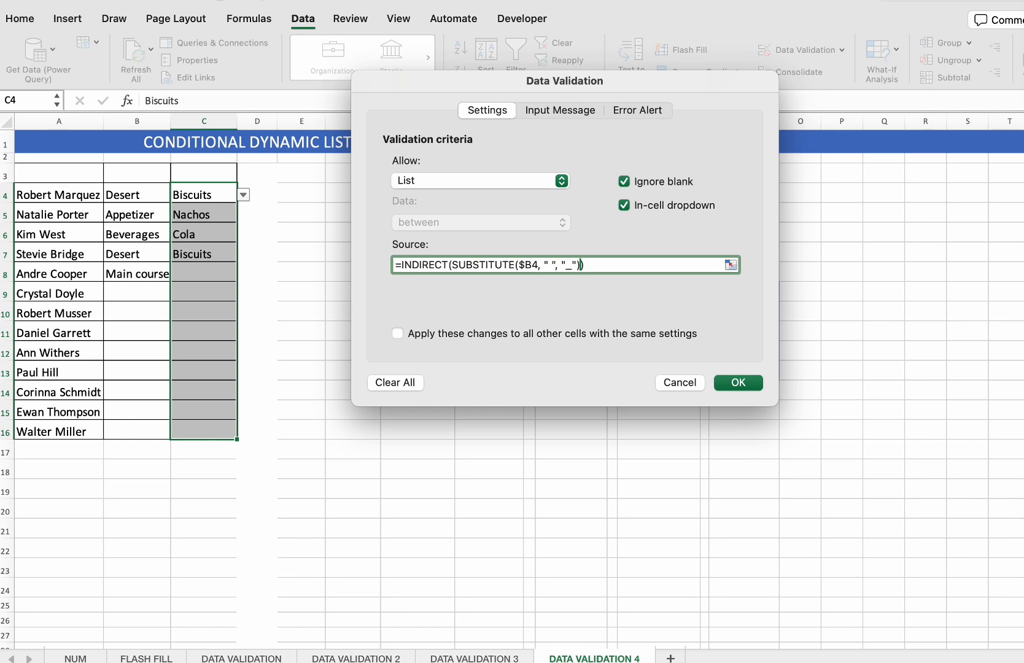
pyautogui.click(753, 384)
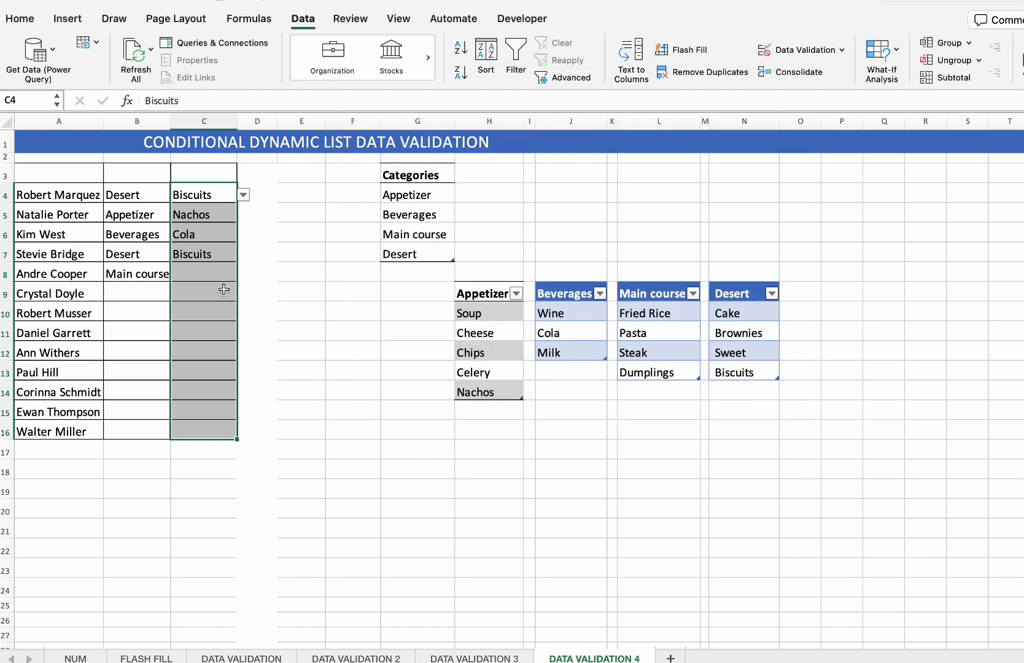
# Choose Main course again in B8 and select Steak in C8 from the dependent drop-down list
pyautogui.click(158, 278)
pyautogui.click(177, 273)
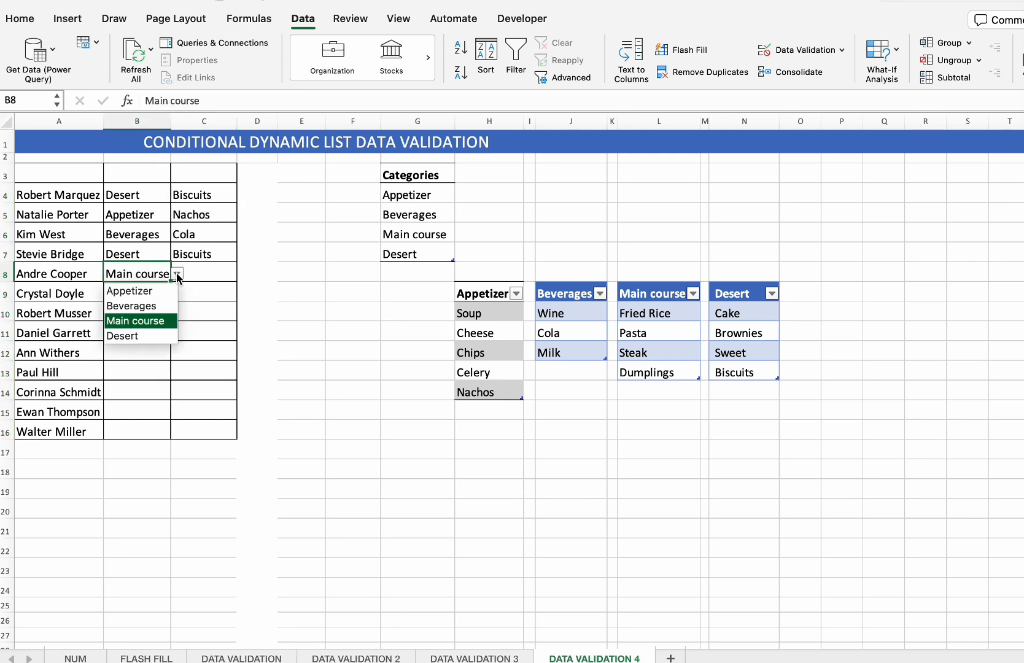
pyautogui.click(151, 320)
pyautogui.click(222, 271)
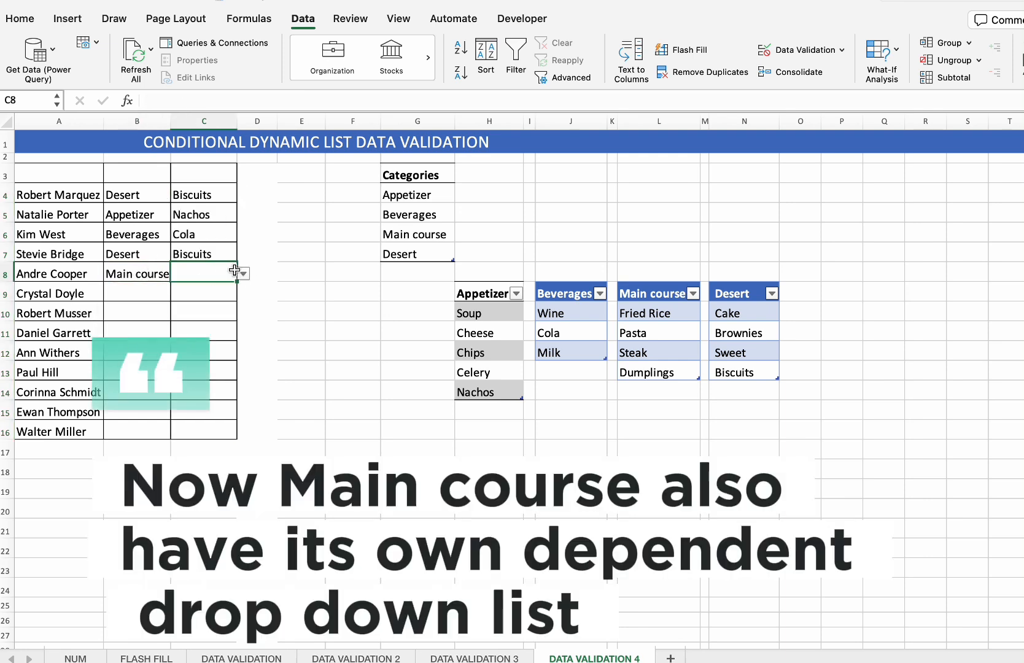
pyautogui.click(247, 274)
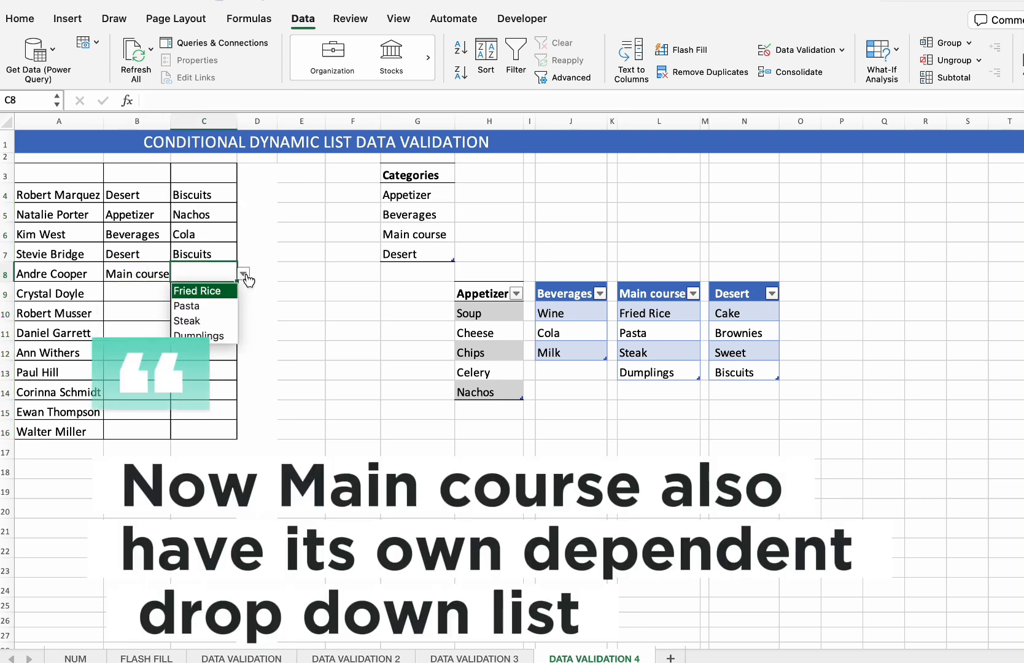
pyautogui.click(219, 322)
pyautogui.click(158, 294)
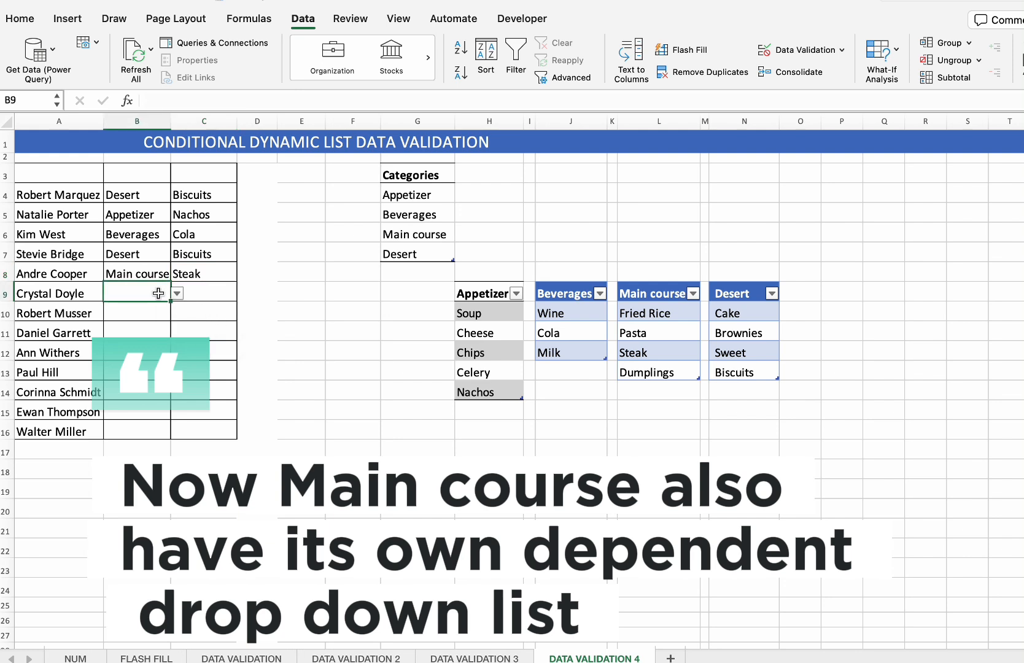
# Choose the category Main course in B9 and the item Fried Rice in C9 from their drop-down lists
pyautogui.click(177, 294)
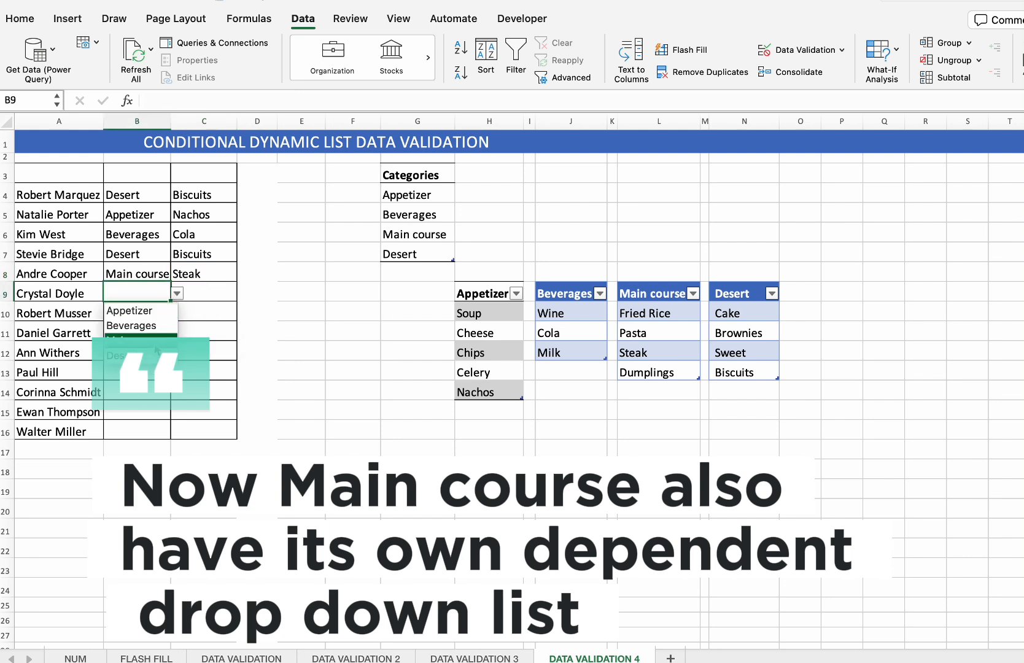
pyautogui.click(132, 335)
pyautogui.click(226, 294)
pyautogui.click(244, 294)
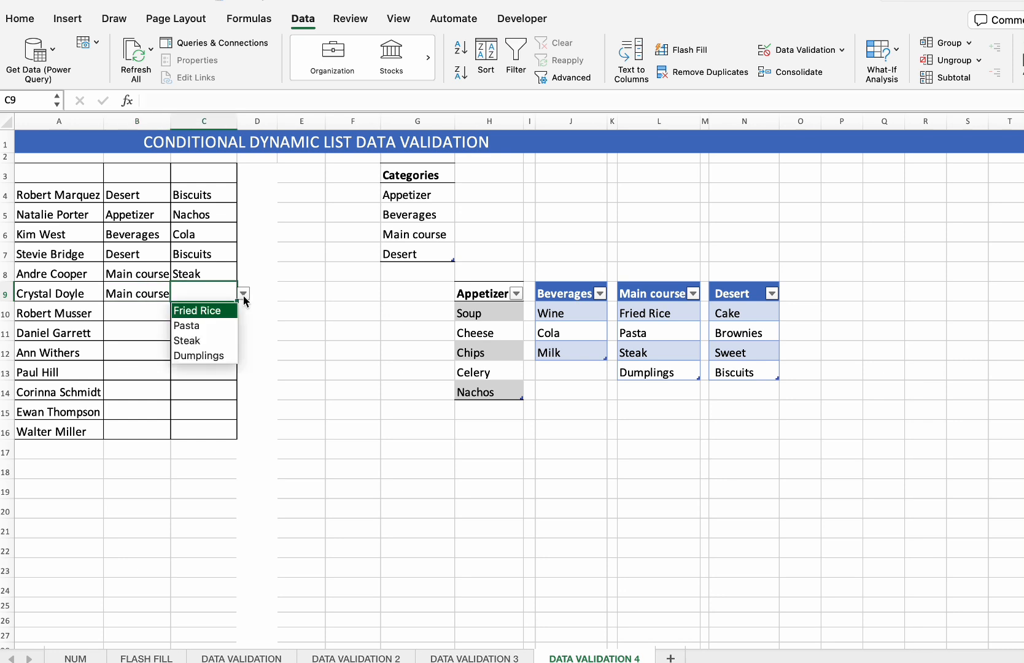
pyautogui.click(230, 313)
# Choose the category Beverages in B11 and the item Cola in C11 from their drop-down lists
pyautogui.click(148, 327)
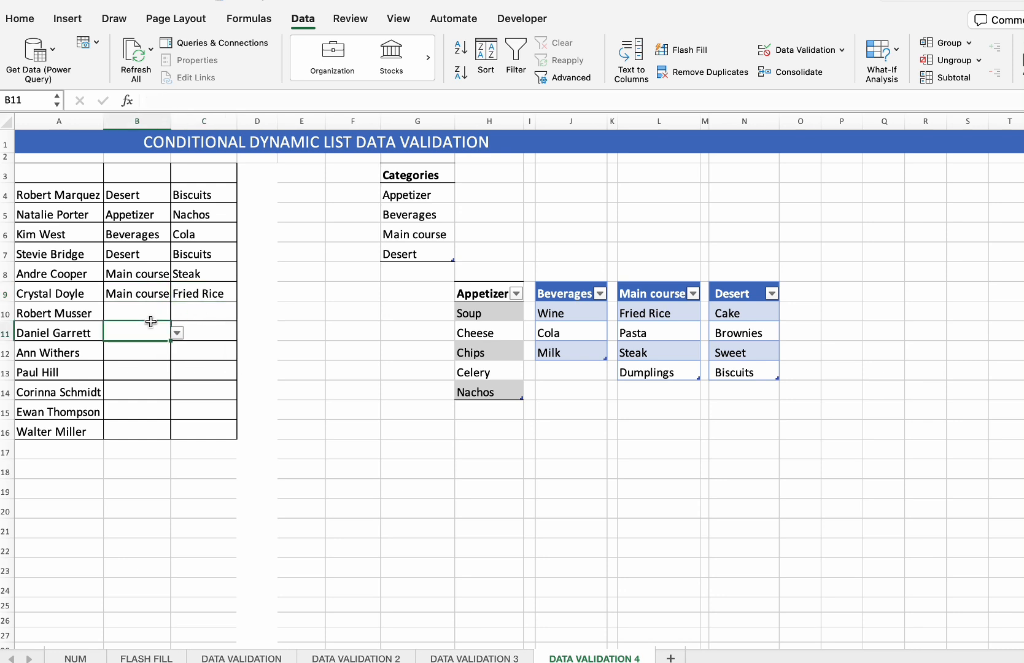
pyautogui.click(178, 333)
pyautogui.click(132, 364)
pyautogui.click(211, 333)
pyautogui.click(245, 333)
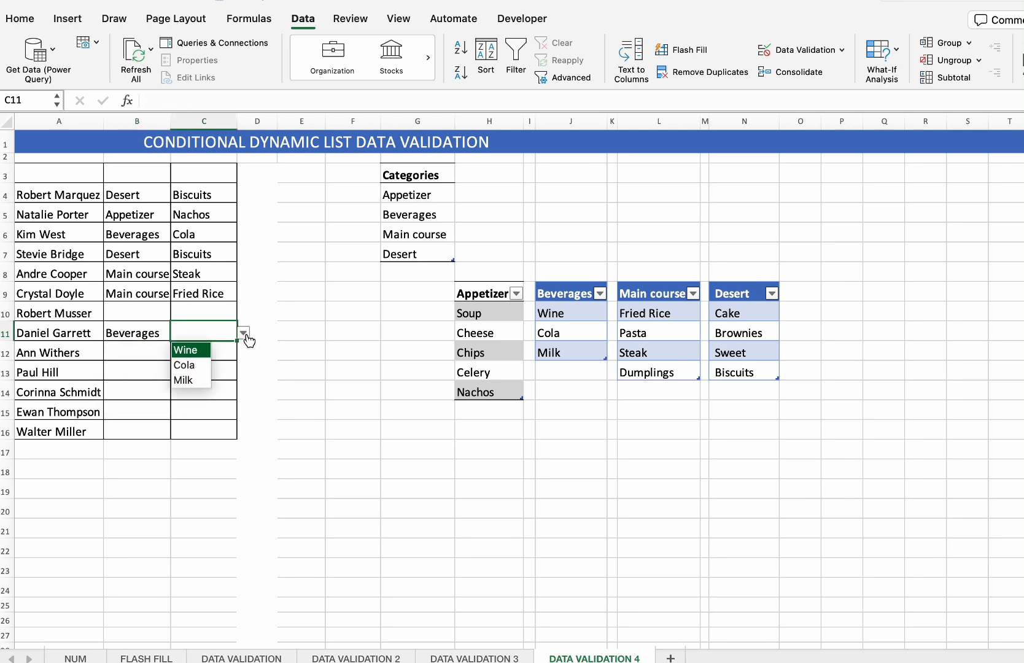
pyautogui.click(205, 362)
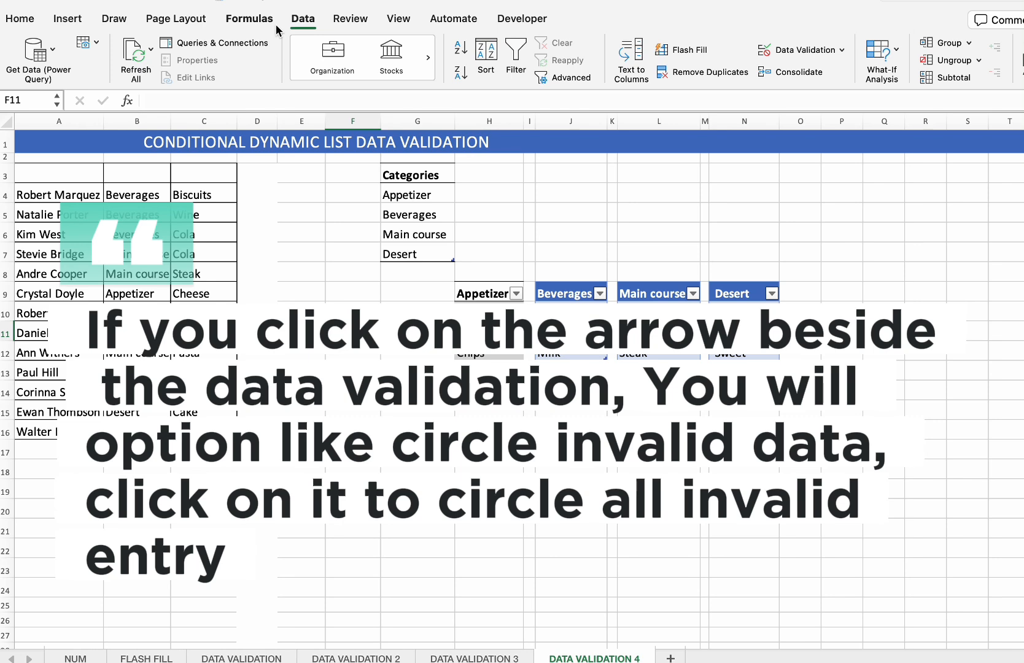
# Circle the invalid data on the sheet and check which choices the drop-down list in C4 offers
pyautogui.click(842, 49)
pyautogui.click(842, 92)
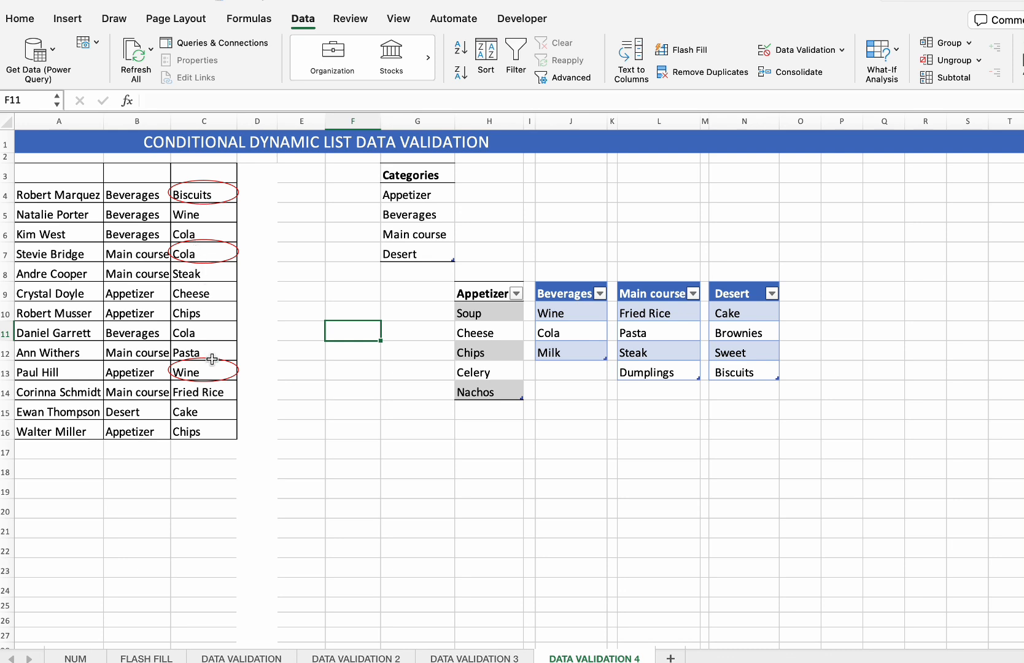
pyautogui.click(215, 184)
pyautogui.click(243, 195)
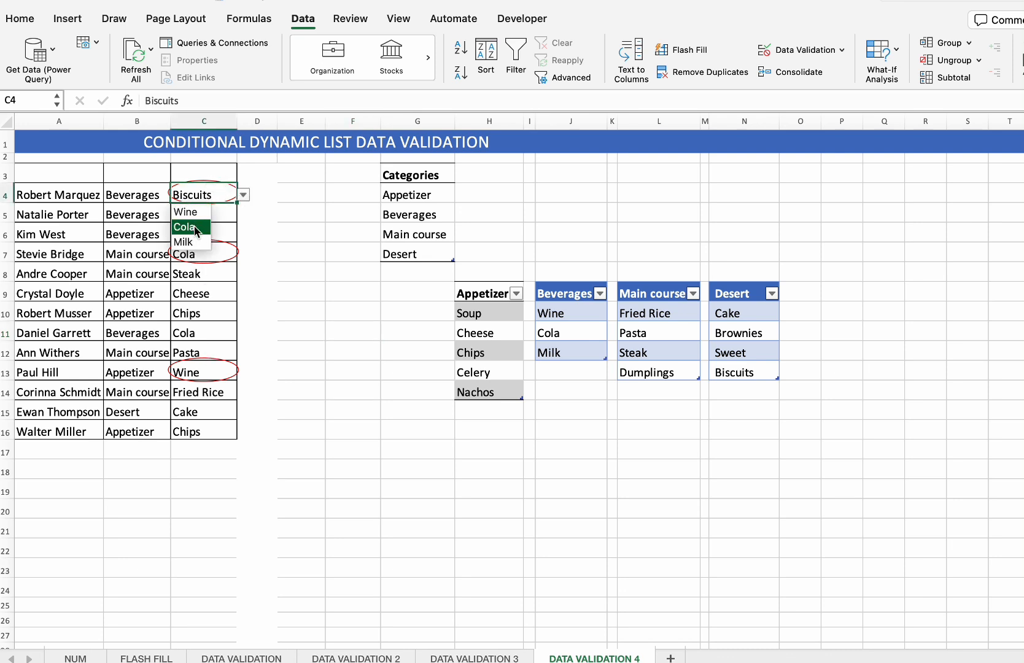
pyautogui.press('Escape')
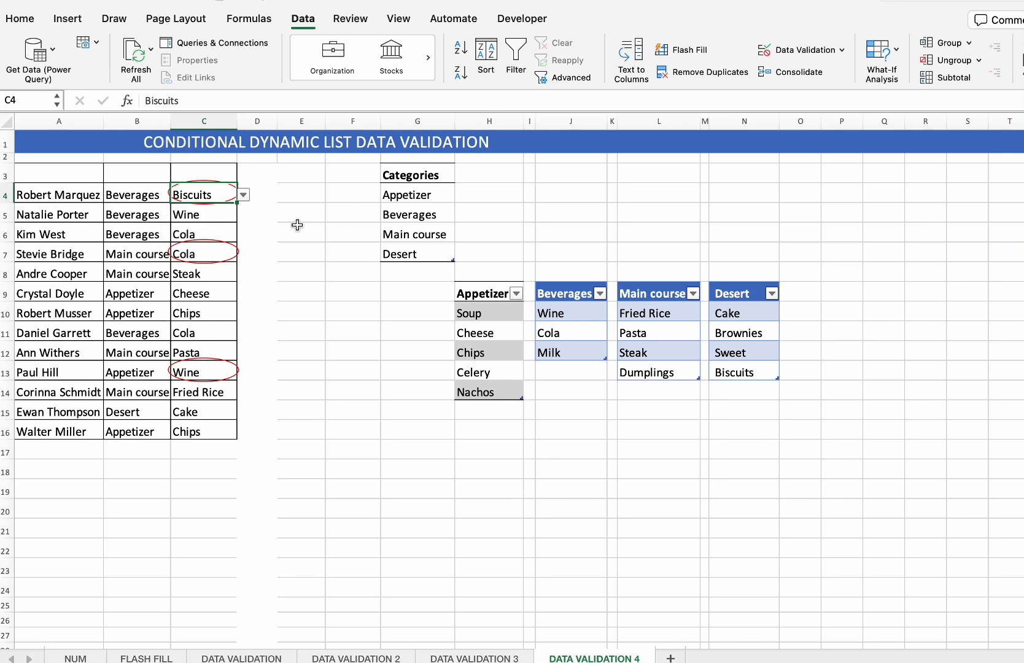
# Clear the validation circles and circle the invalid data again
pyautogui.click(842, 50)
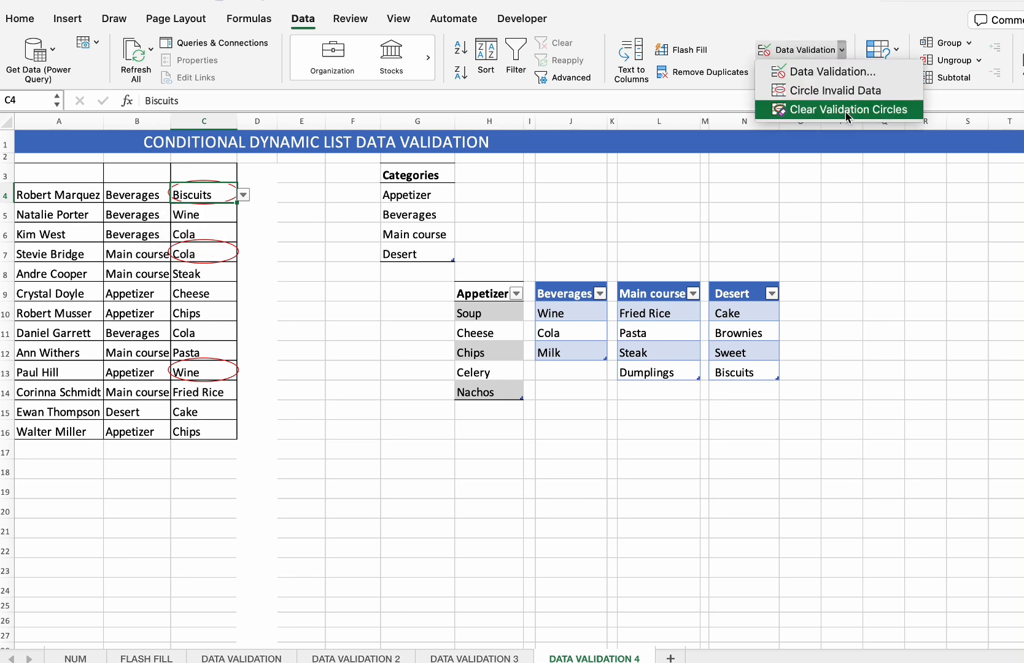
pyautogui.click(845, 111)
pyautogui.click(842, 50)
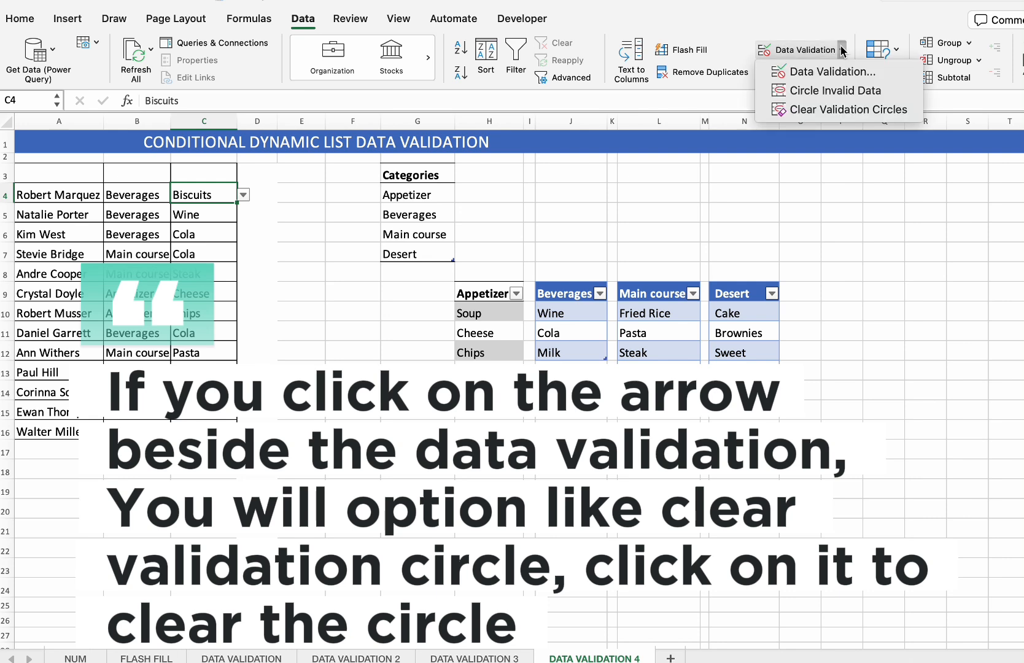
pyautogui.click(835, 90)
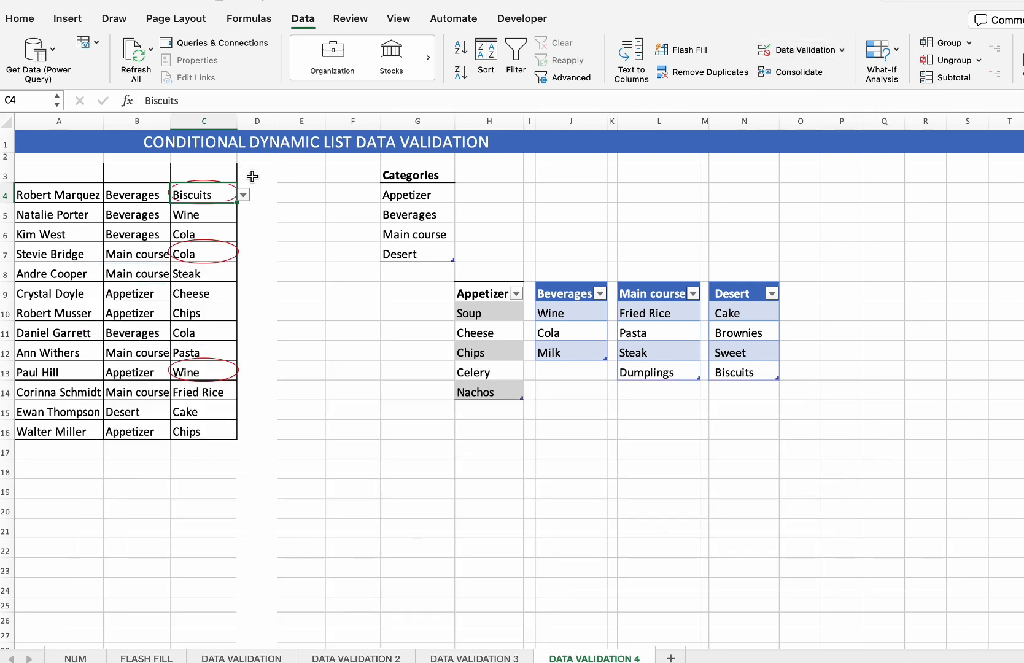
# Correct two circled items by choosing Cola in C4 and Steak in C7 from their drop-down lists
pyautogui.click(244, 196)
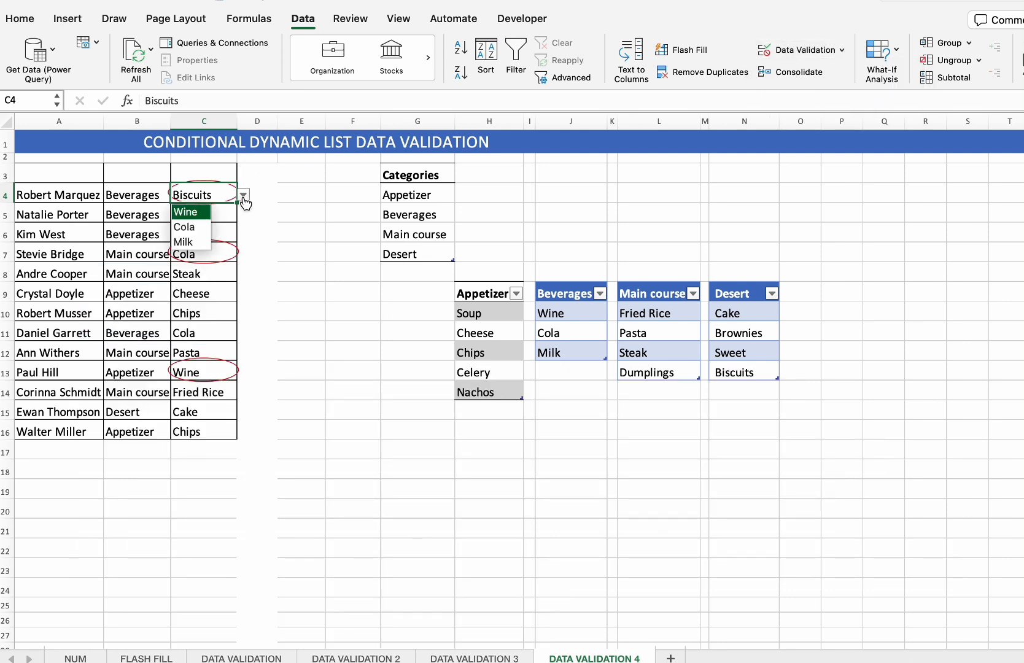
pyautogui.click(202, 232)
pyautogui.click(278, 249)
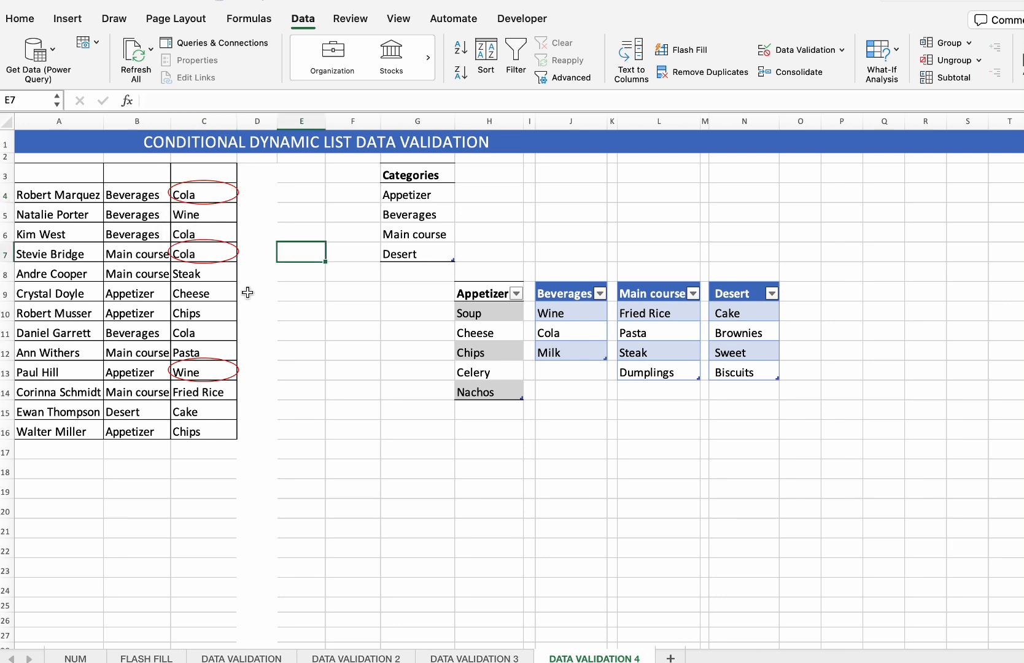
pyautogui.click(205, 253)
pyautogui.click(244, 255)
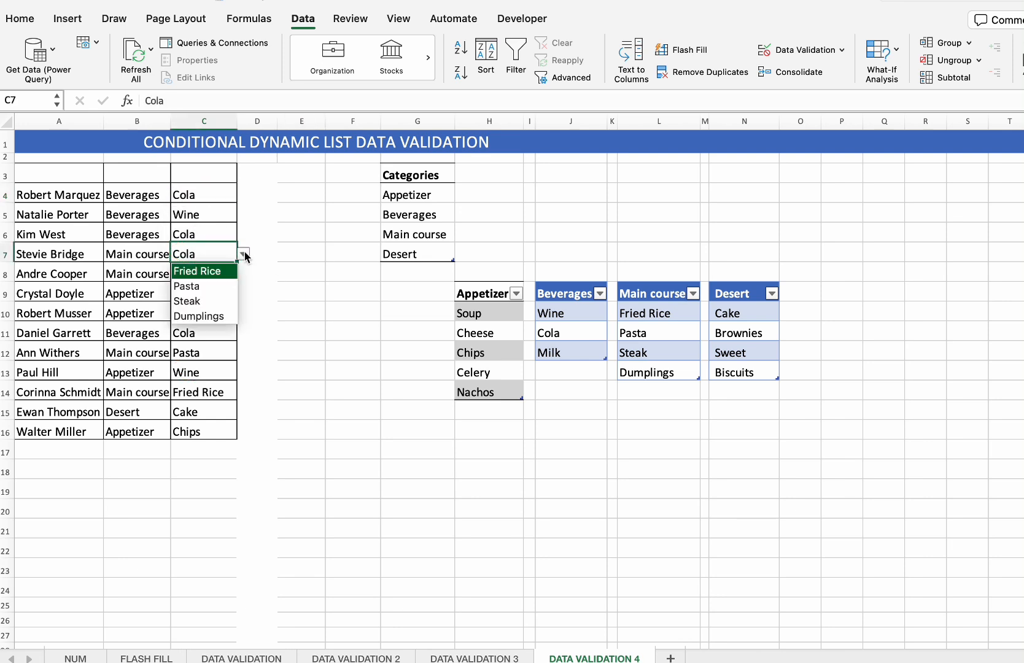
pyautogui.click(223, 300)
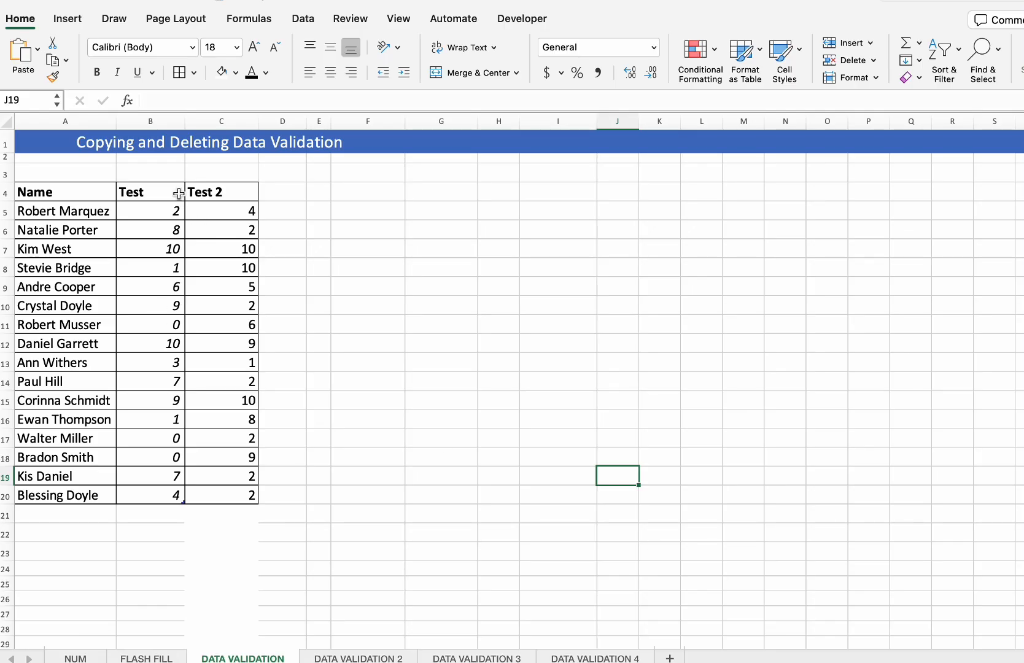
# Check the input message on B5 and B12 in the Test column and copy the range B5:B20
pyautogui.click(157, 210)
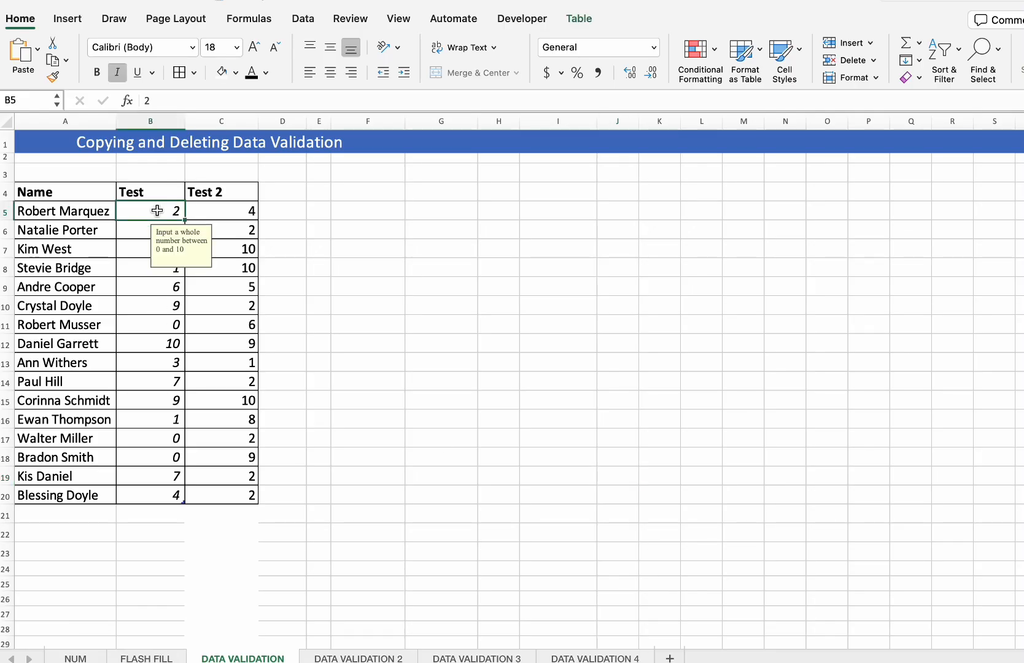
pyautogui.click(162, 341)
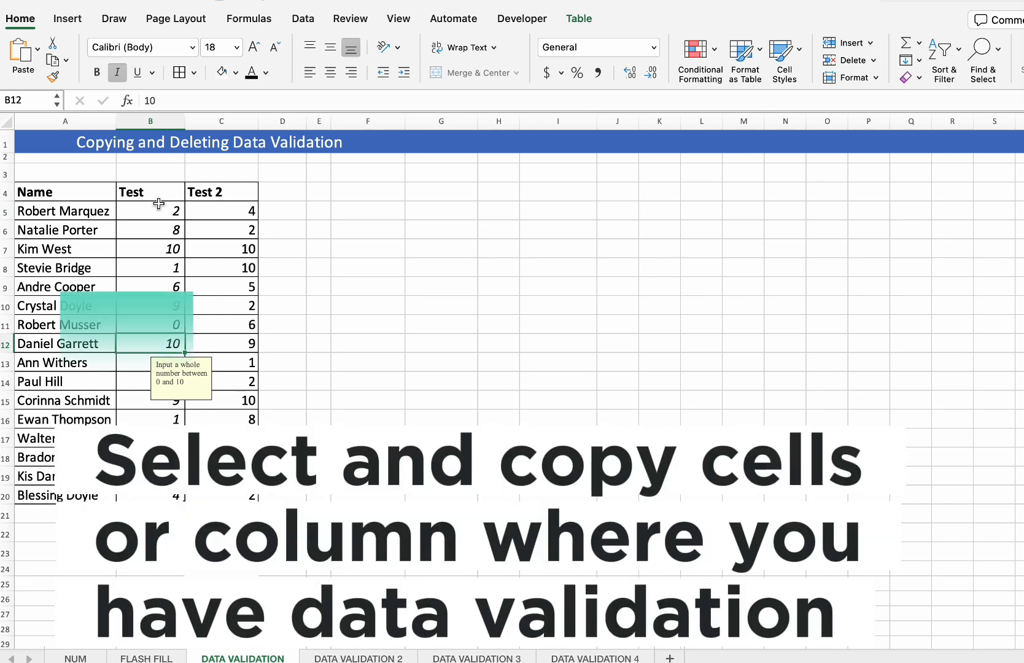
pyautogui.click(158, 208)
pyautogui.hotkey('ctrl', 'shift', 'Down')
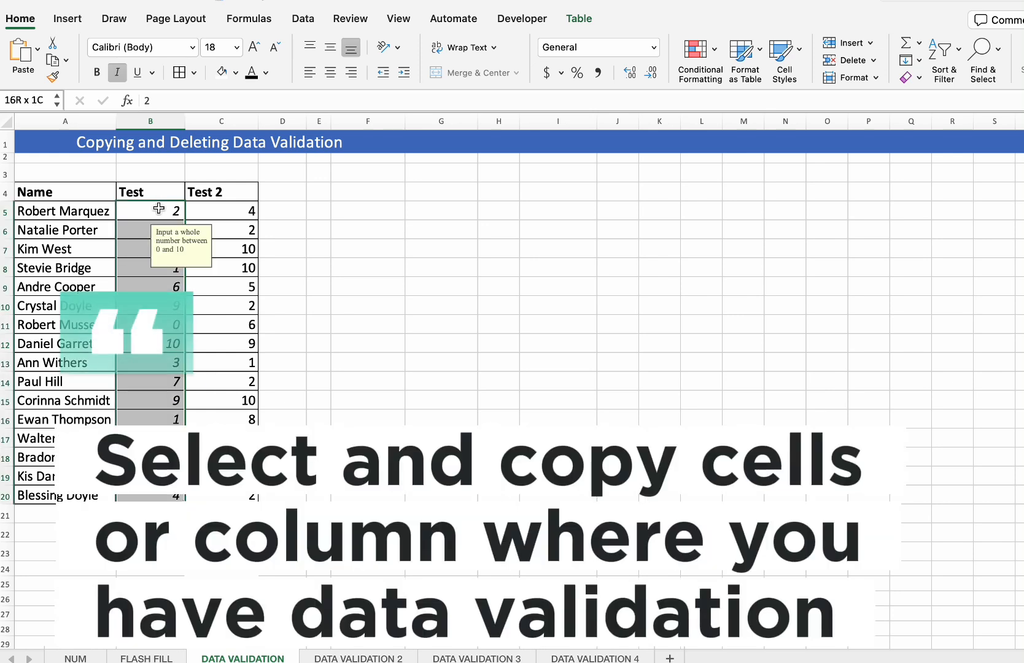
pyautogui.hotkey('ctrl', 'c')
# Paste only the validation from the copied cells onto C5:C20 in the Test 2 column using Paste Special
pyautogui.click(234, 208)
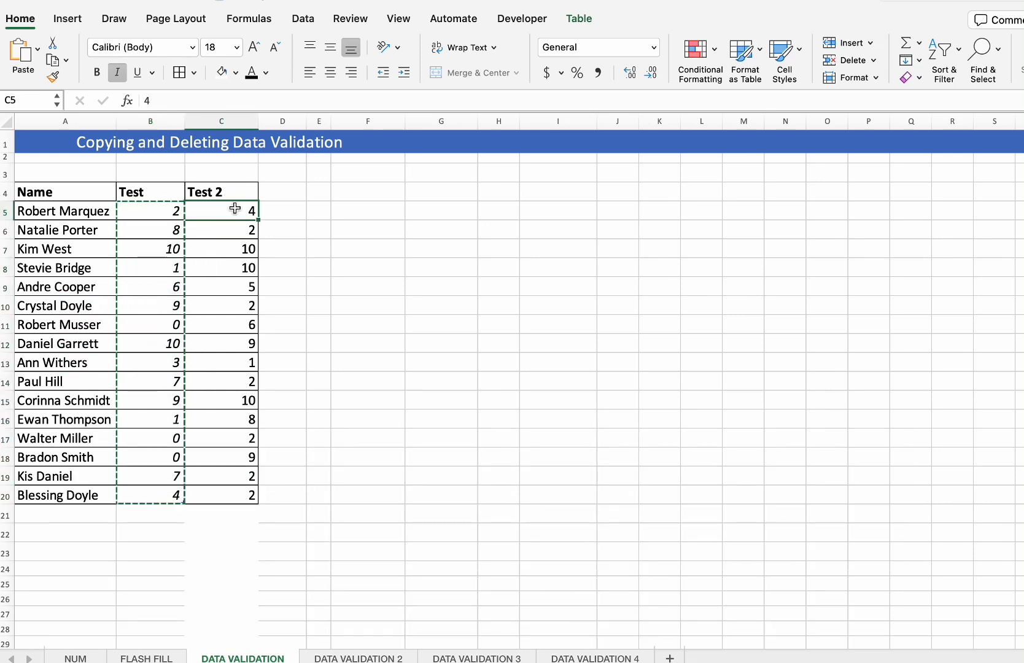
pyautogui.hotkey('ctrl', 'shift', 'Down')
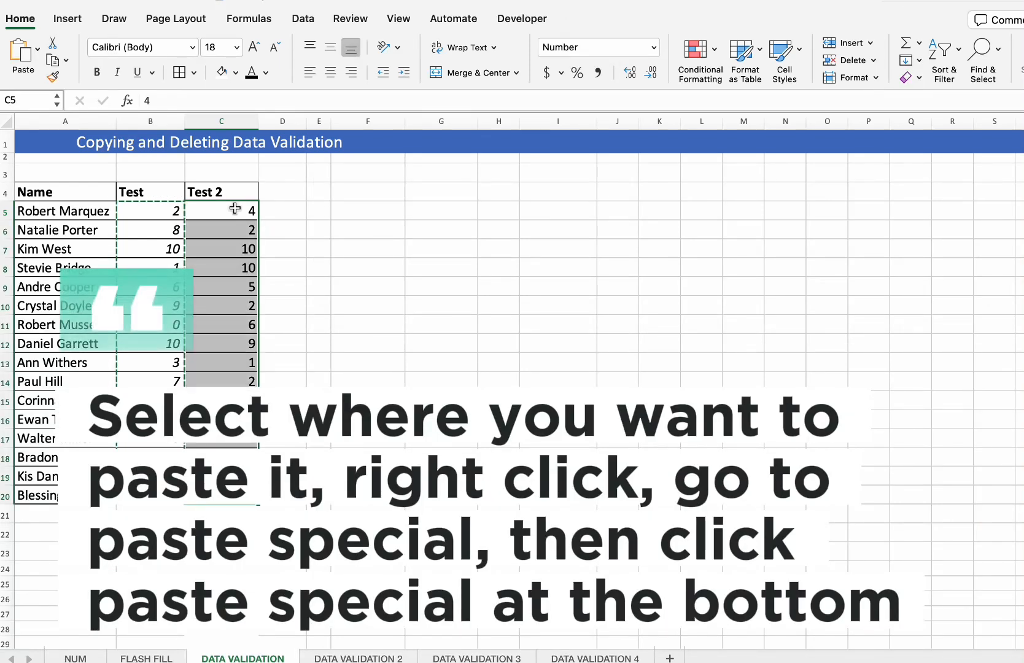
pyautogui.rightClick(232, 257)
pyautogui.moveTo(308, 330)
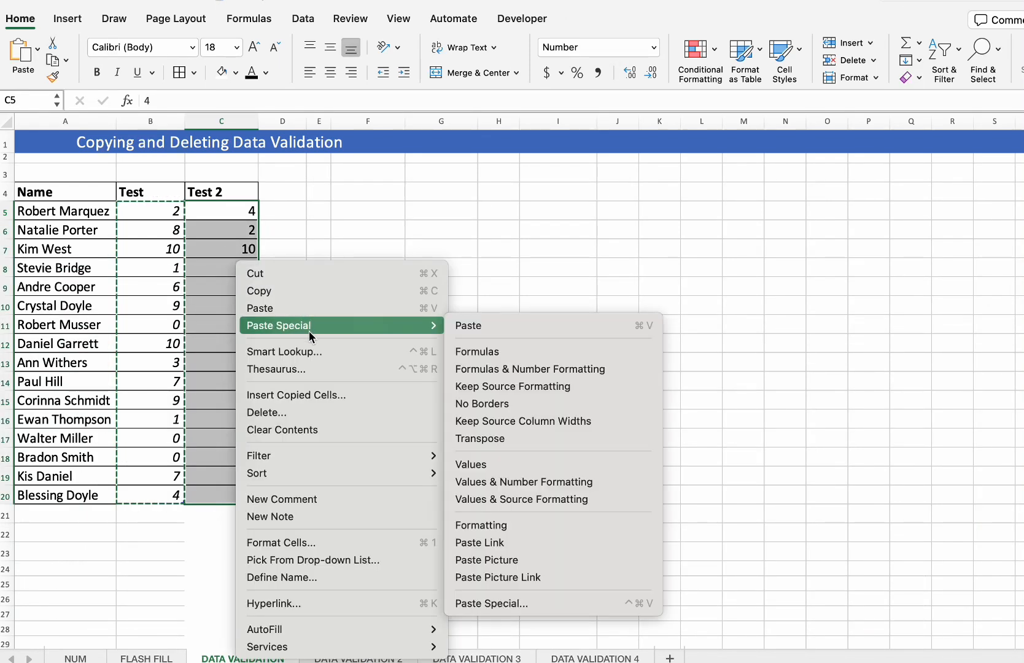
pyautogui.click(519, 608)
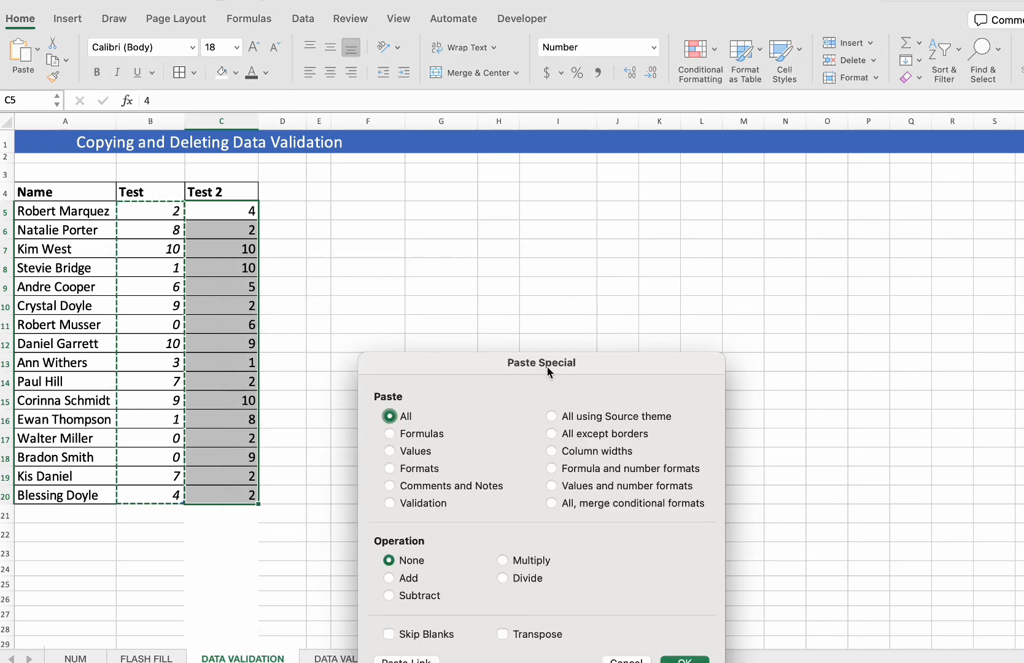
pyautogui.moveTo(549, 371); pyautogui.dragTo(557, 196)
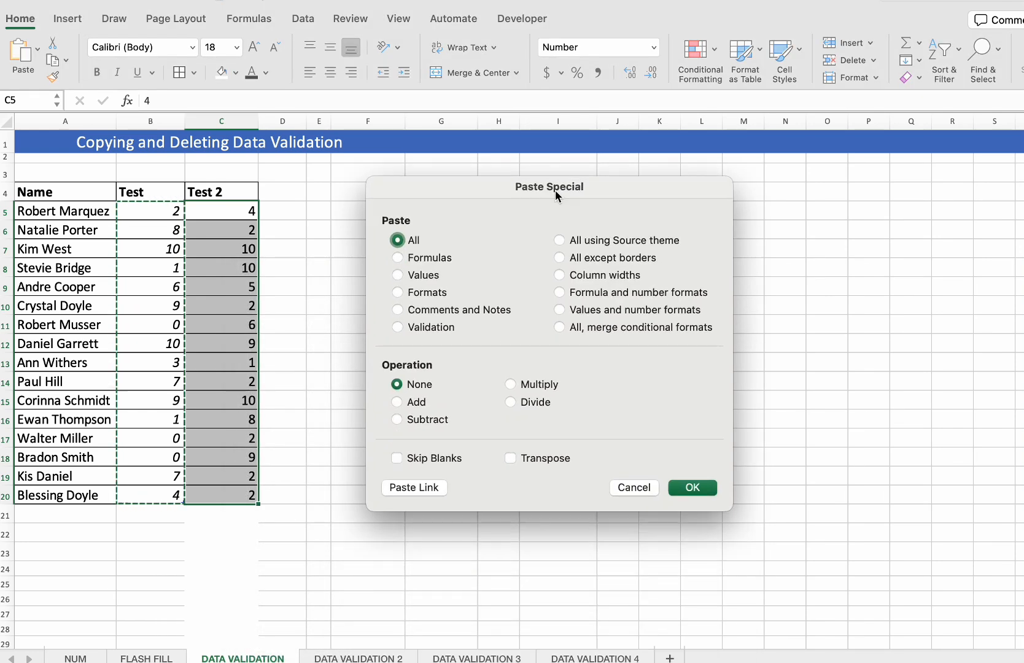
pyautogui.click(398, 328)
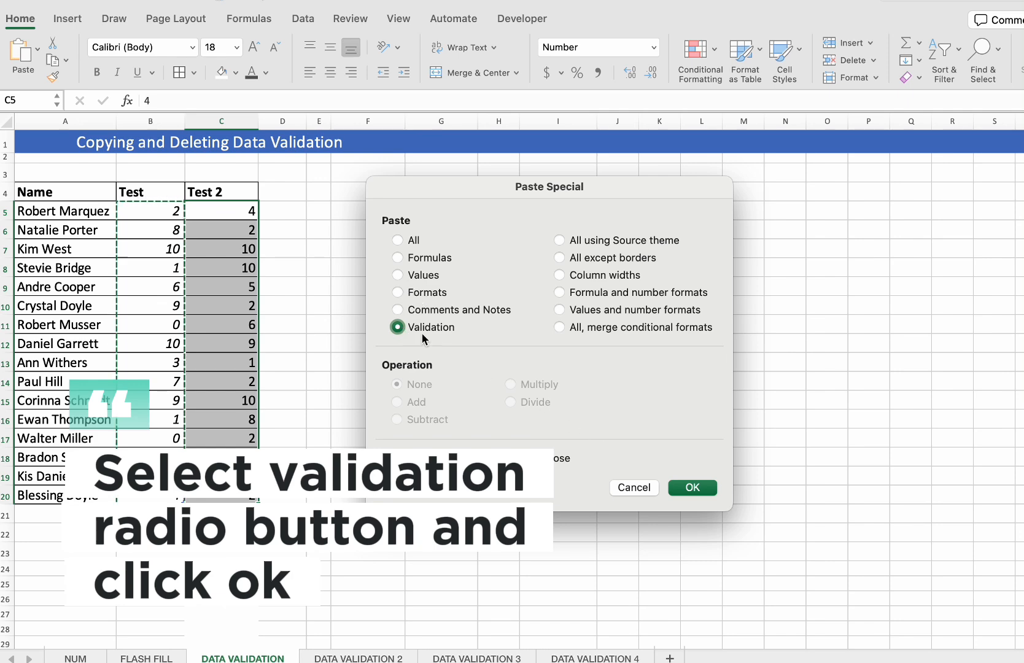
pyautogui.click(694, 487)
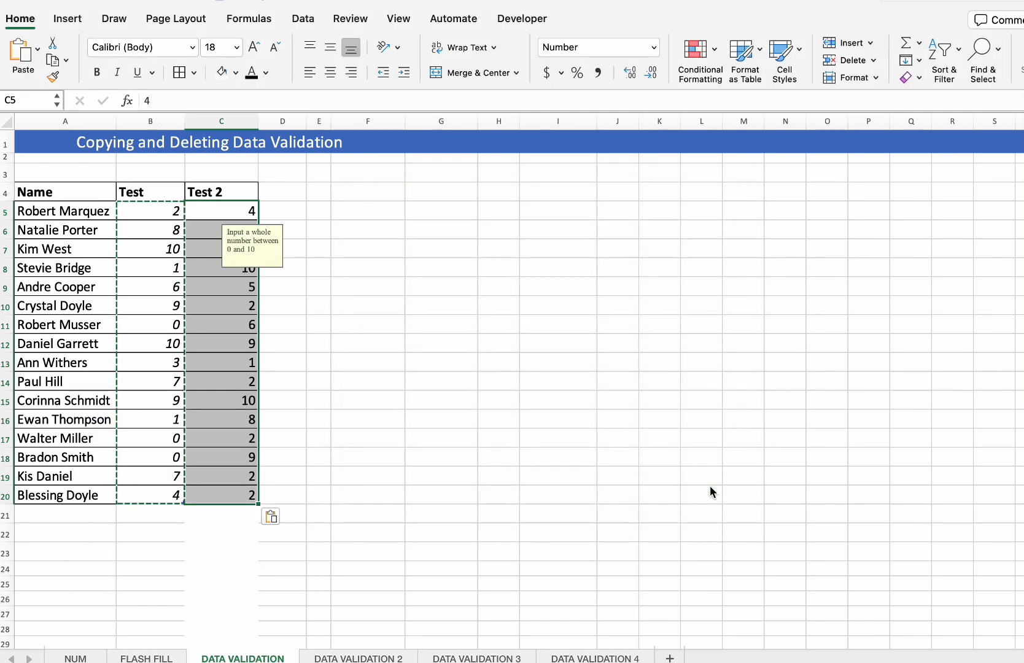
# End the copy mode and check individual Test 2 cells, including C6, for the pasted validation's input message
pyautogui.click(418, 402)
pyautogui.write('`')
pyautogui.press('Escape')
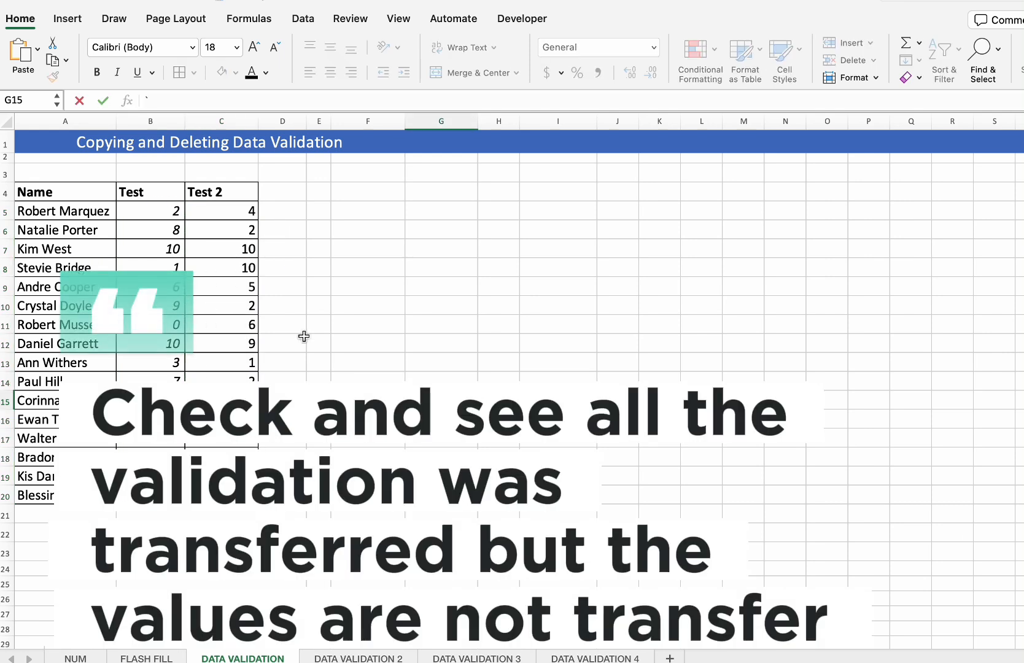
pyautogui.click(215, 278)
pyautogui.click(223, 229)
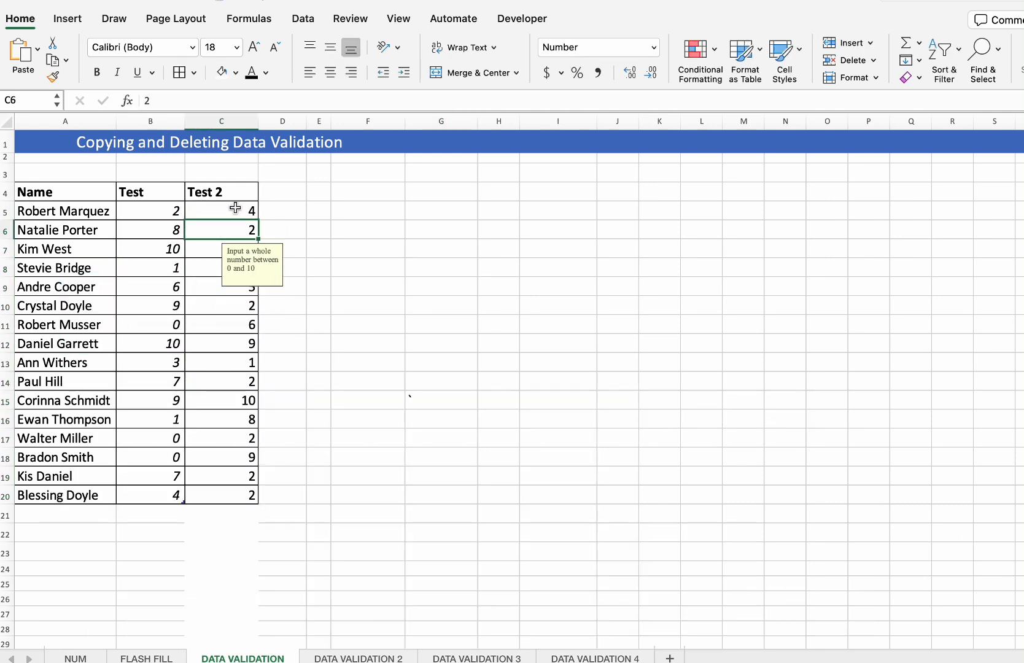
# Test the pasted rule by entering 20 in C5, retry the entry and replace it with 2
pyautogui.click(235, 208)
pyautogui.write('20')
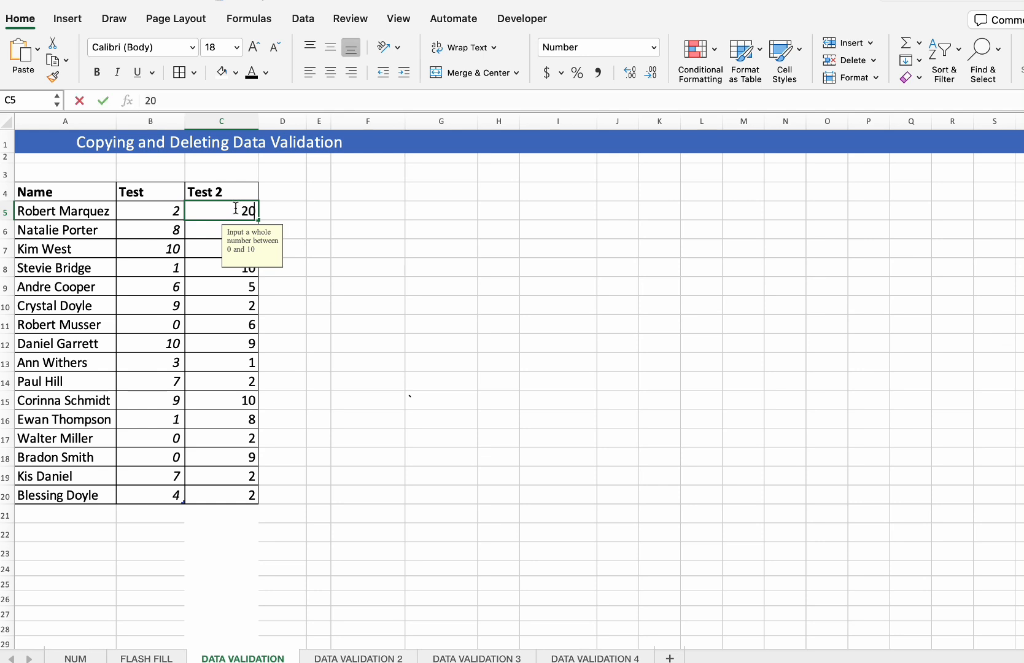
pyautogui.press('Return')
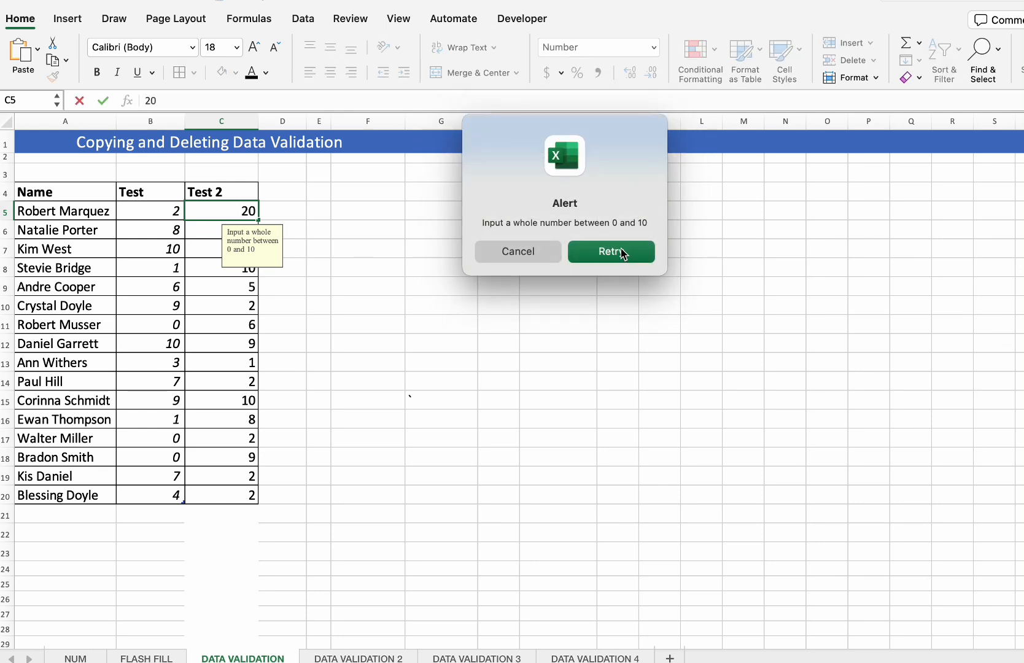
pyautogui.click(622, 251)
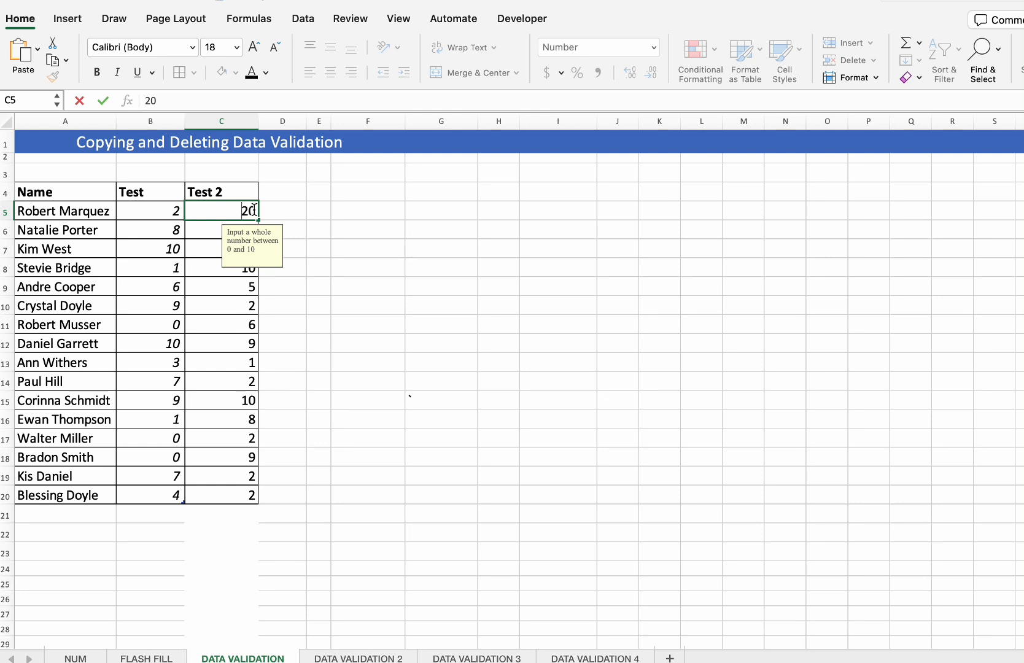
pyautogui.moveTo(251, 209); pyautogui.dragTo(244, 209)
pyautogui.write('2')
pyautogui.press('Return')
pyautogui.click(361, 240)
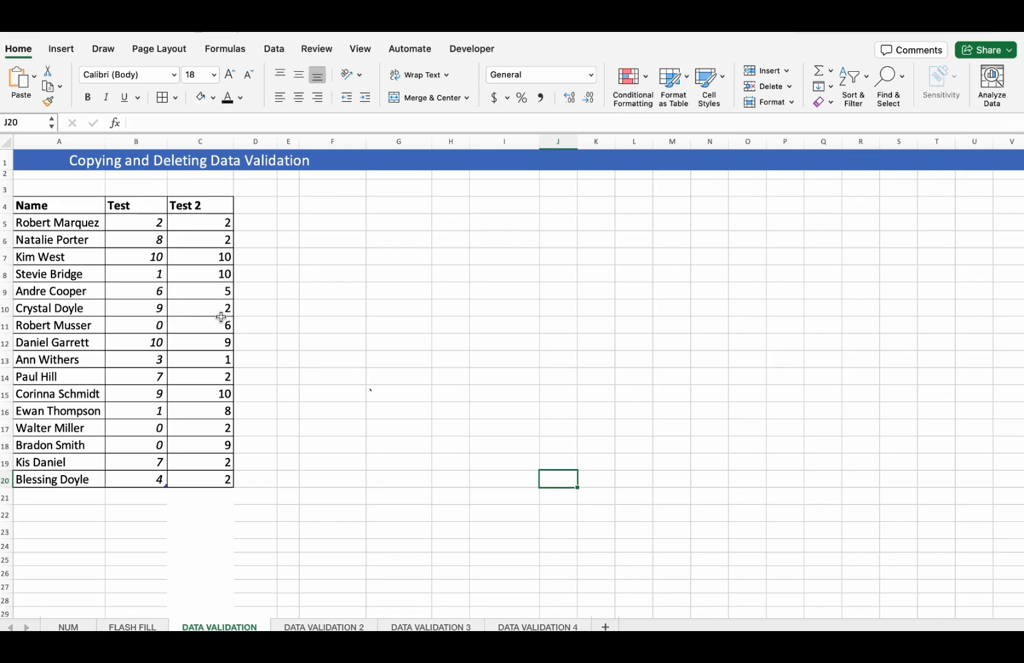
# Select the Test 2 values in C5:C20 and open their data validation settings
pyautogui.click(215, 222)
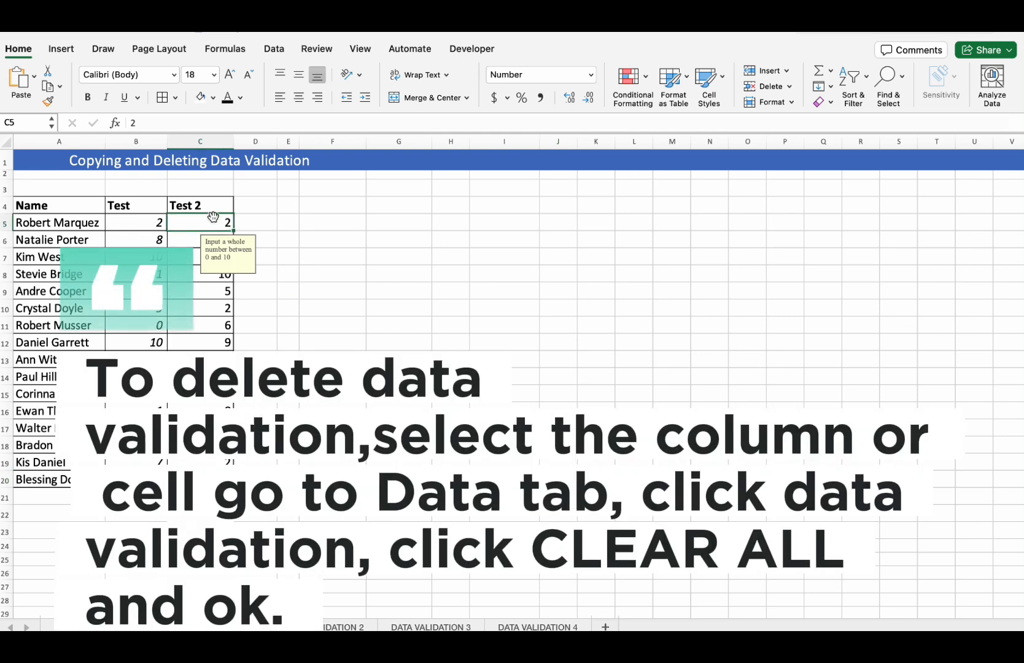
pyautogui.moveTo(213, 221); pyautogui.dragTo(214, 461)
pyautogui.moveTo(201, 479); pyautogui.dragTo(200, 479)
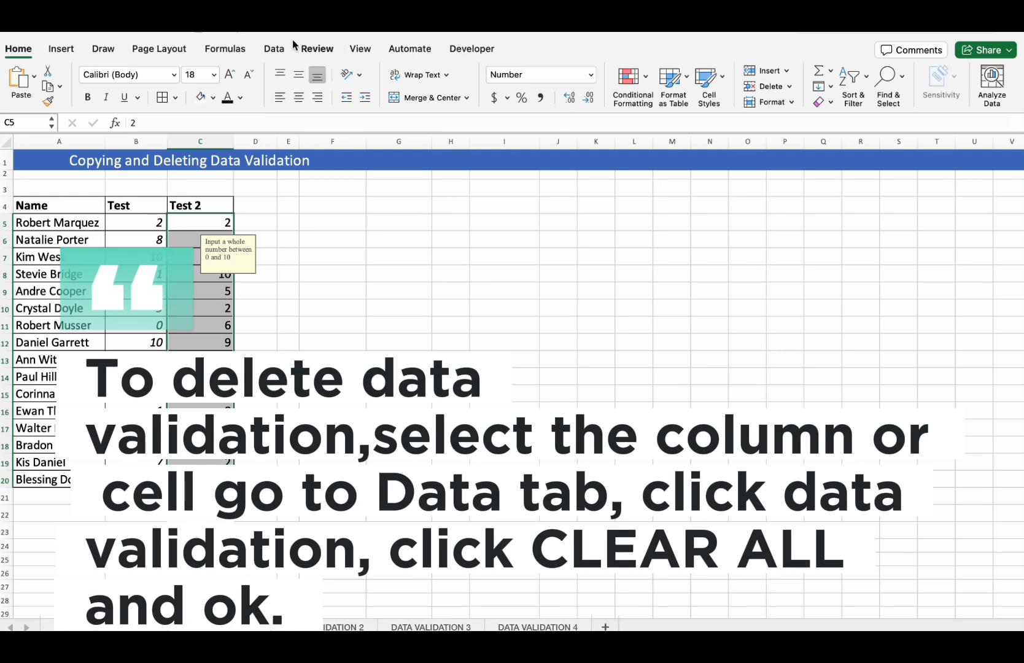
pyautogui.click(274, 48)
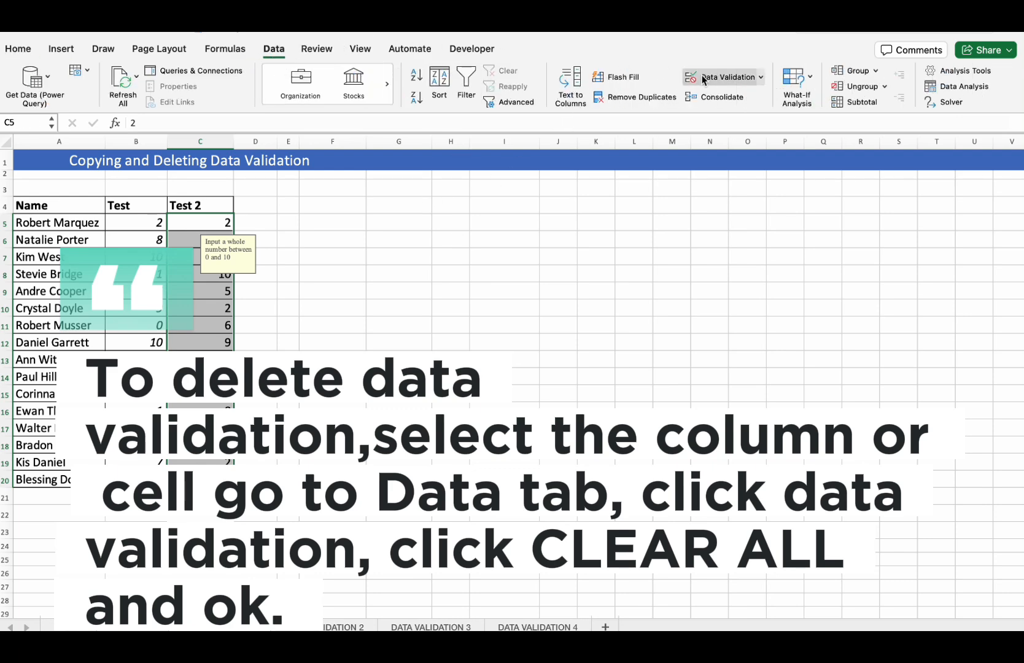
pyautogui.click(741, 79)
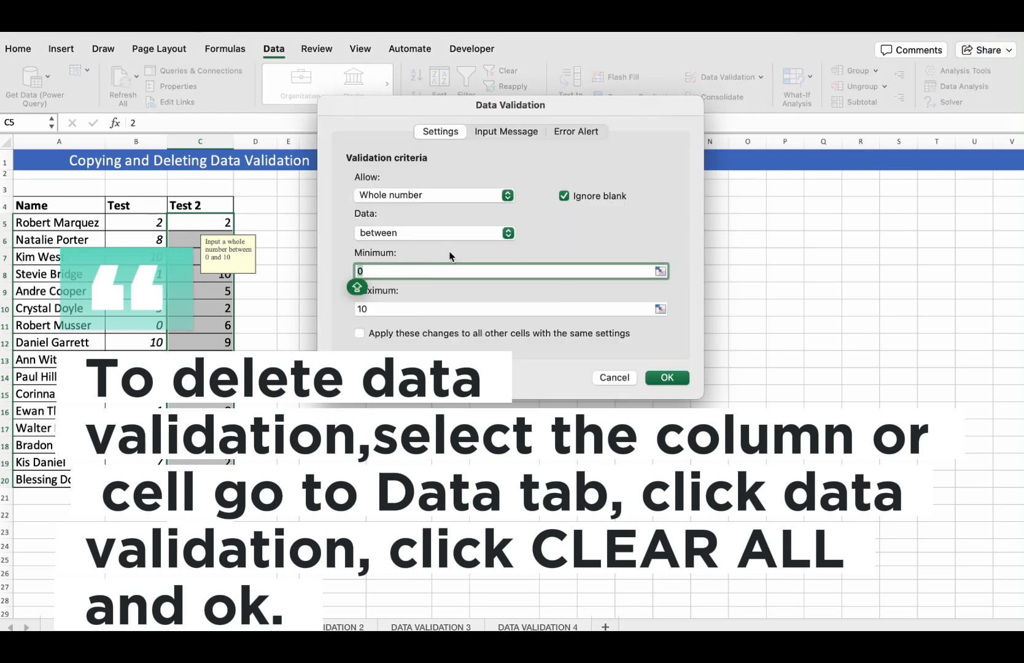